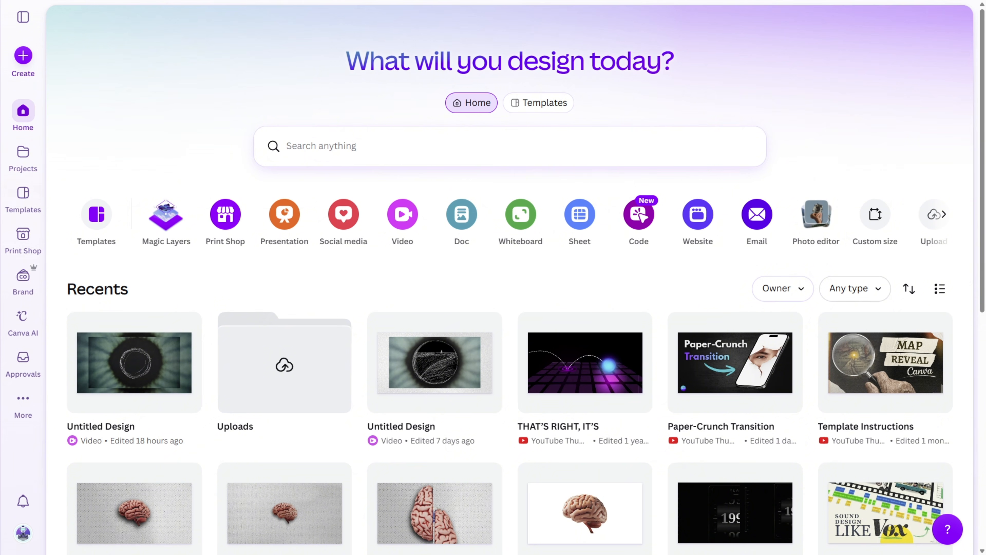
Create a new Landscape Video design at 1920 × 1080 px.
left_click(24, 56)
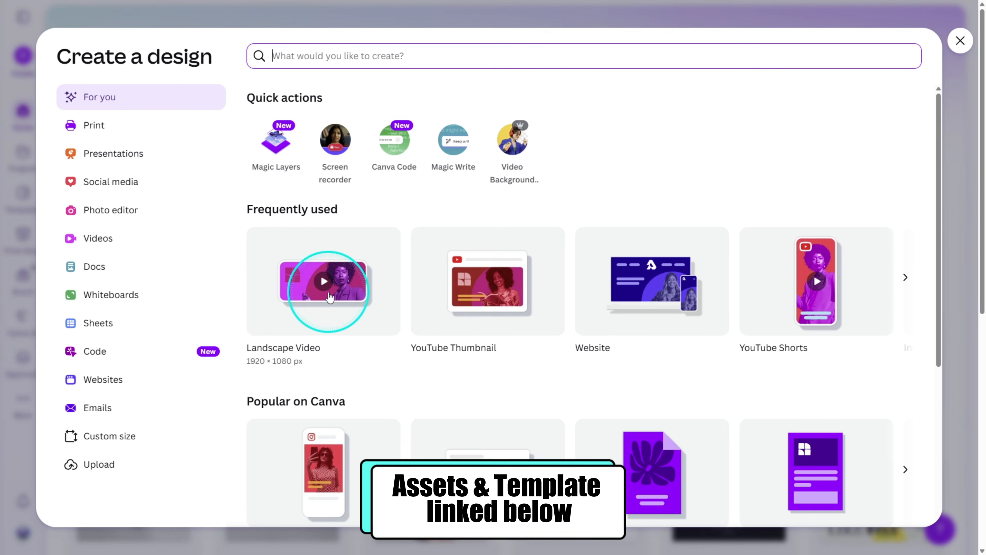
left_click(329, 297)
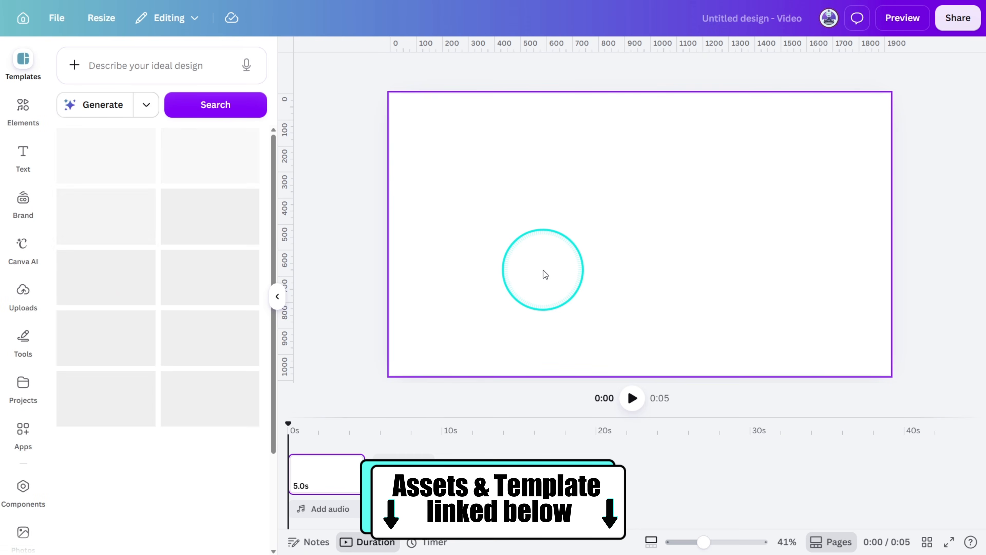
Search the photos for "paper texture" and fill the page background with the smooth, plain white paper image.
scroll(22, 349, "down", 3)
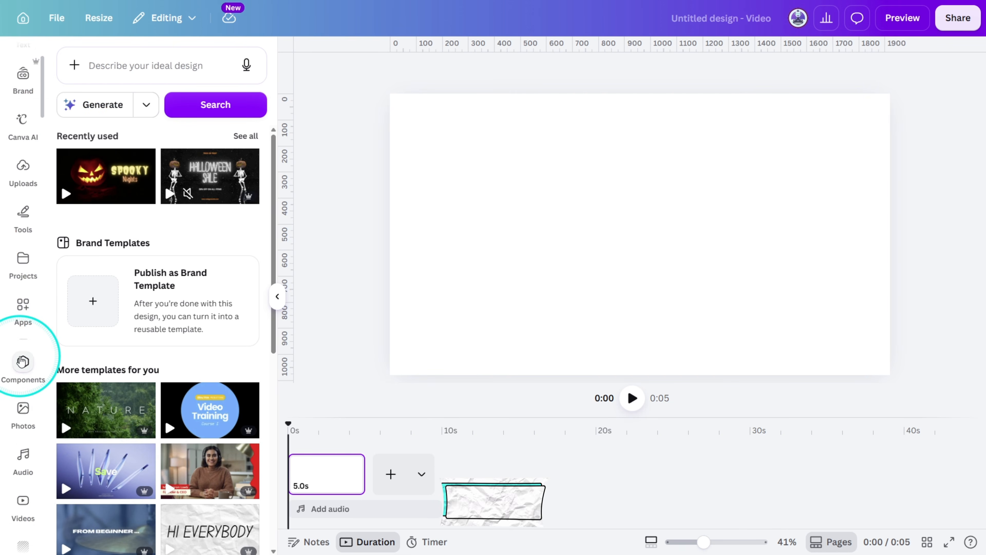
scroll(22, 361, "down", 3)
left_click(16, 279)
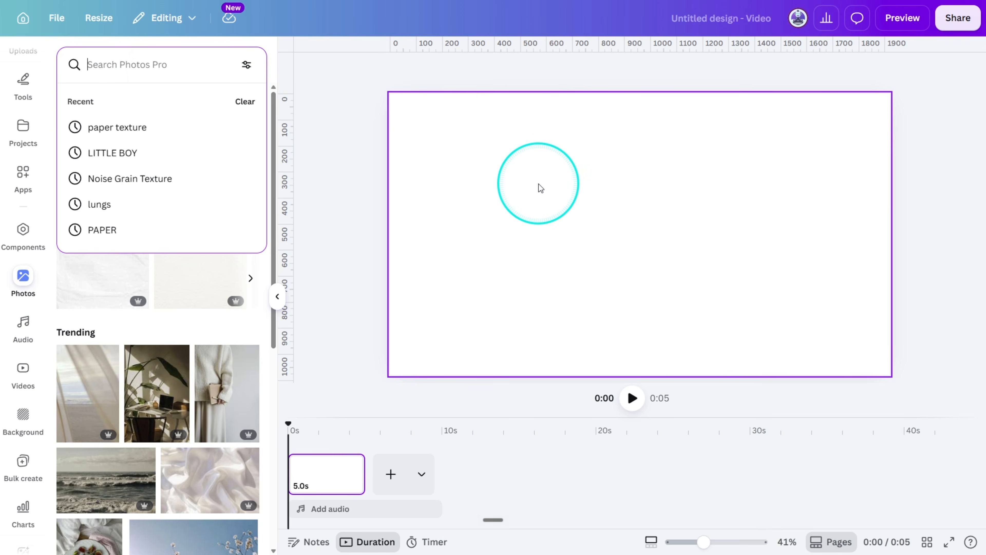
type("paper texture")
key("Return")
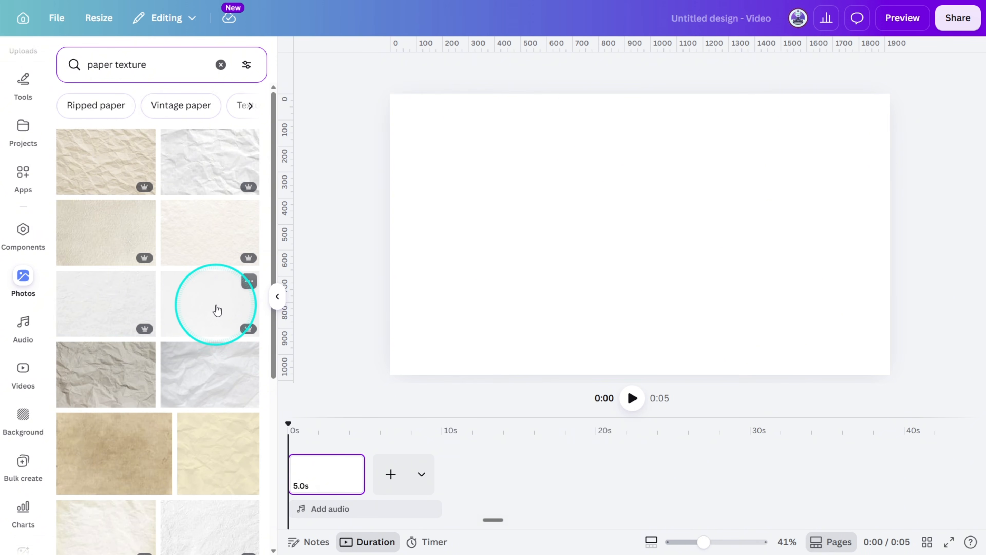
left_click_drag(217, 310, 387, 234)
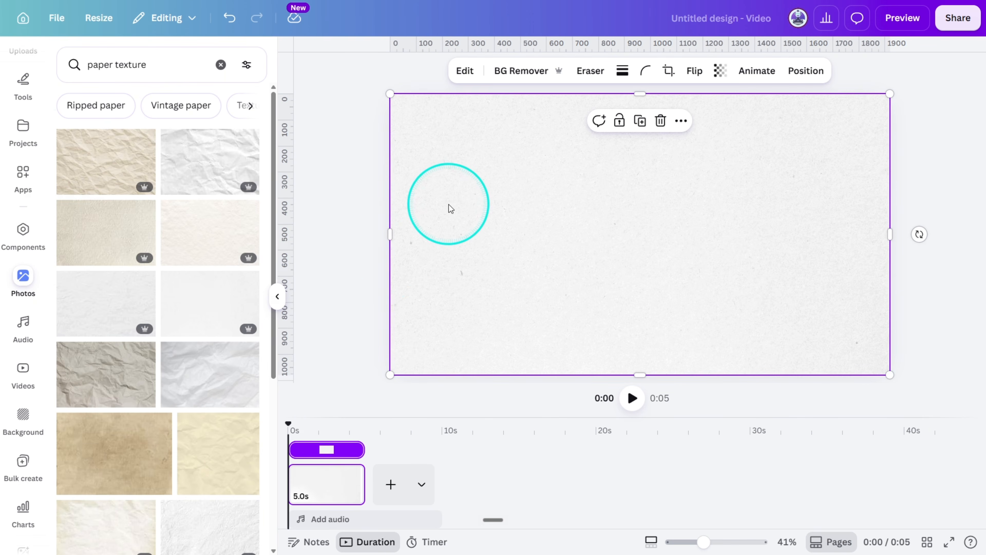
scroll(450, 209, "up", 5)
scroll(455, 206, "down", 5)
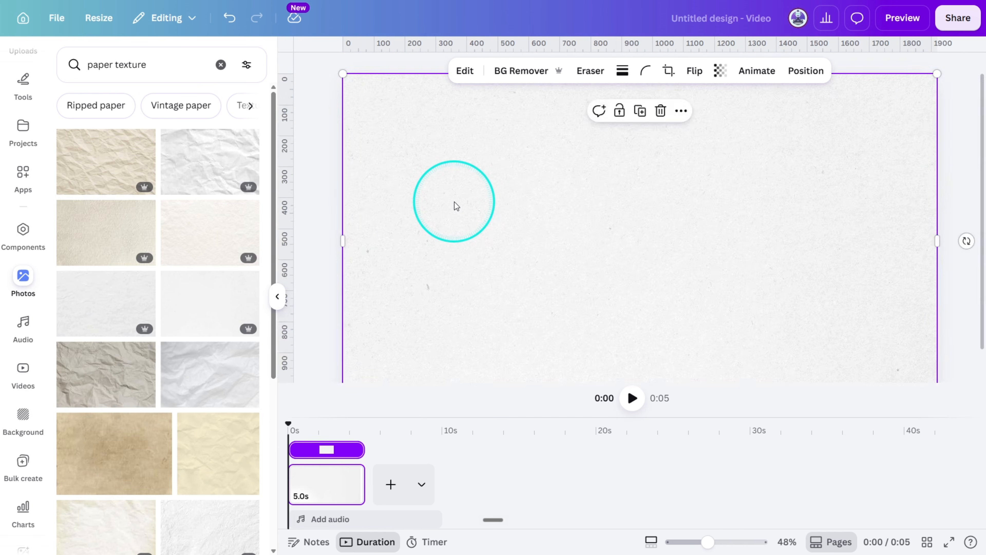
Set the saturation of the paper texture background to -100 in its image adjustments.
left_click(461, 184)
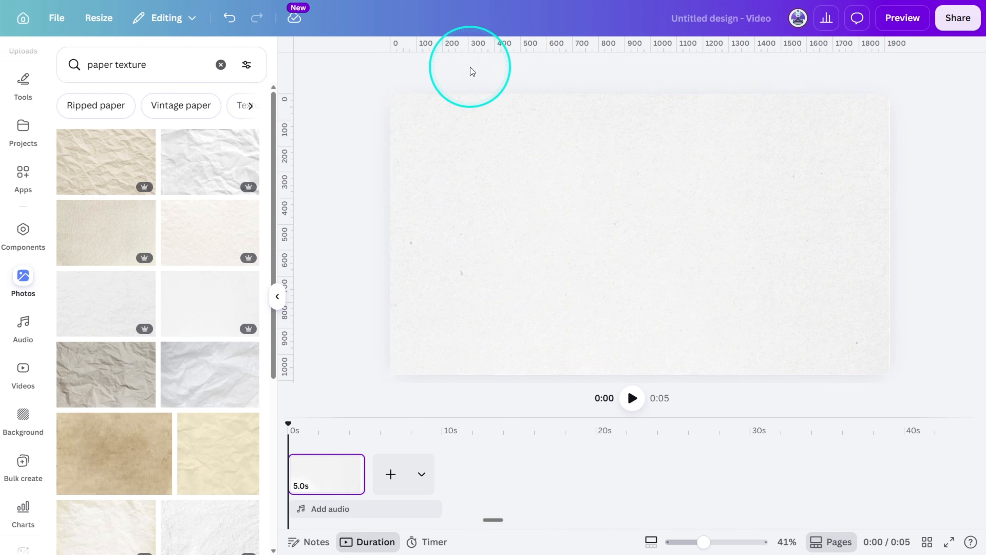
left_click(459, 160)
left_click(470, 73)
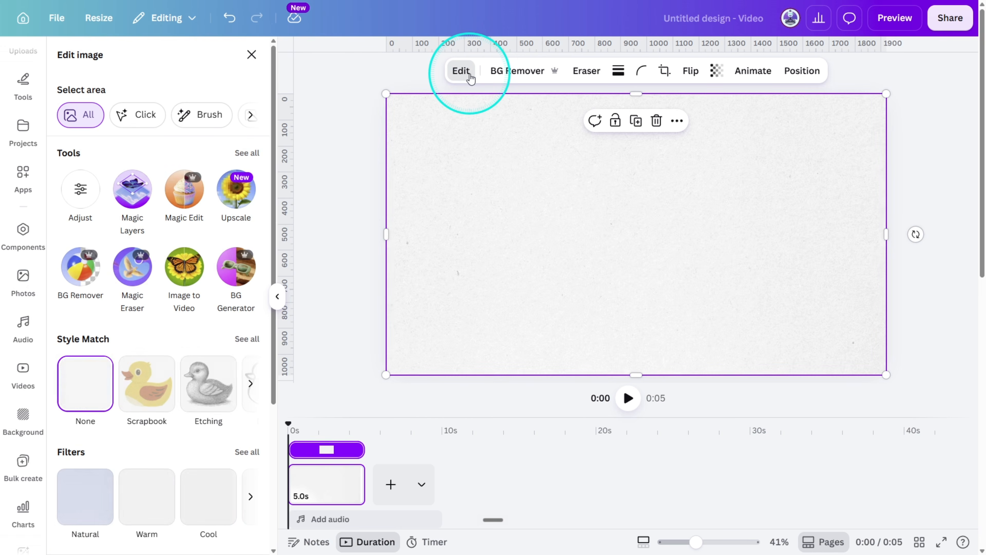
left_click(80, 190)
scroll(148, 307, "down", 5)
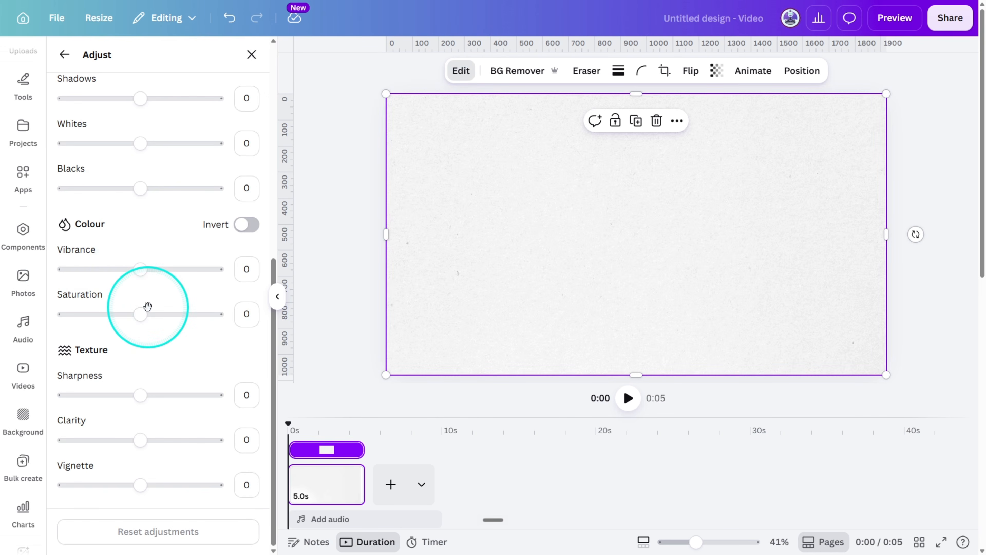
left_click_drag(140, 314, 11, 314)
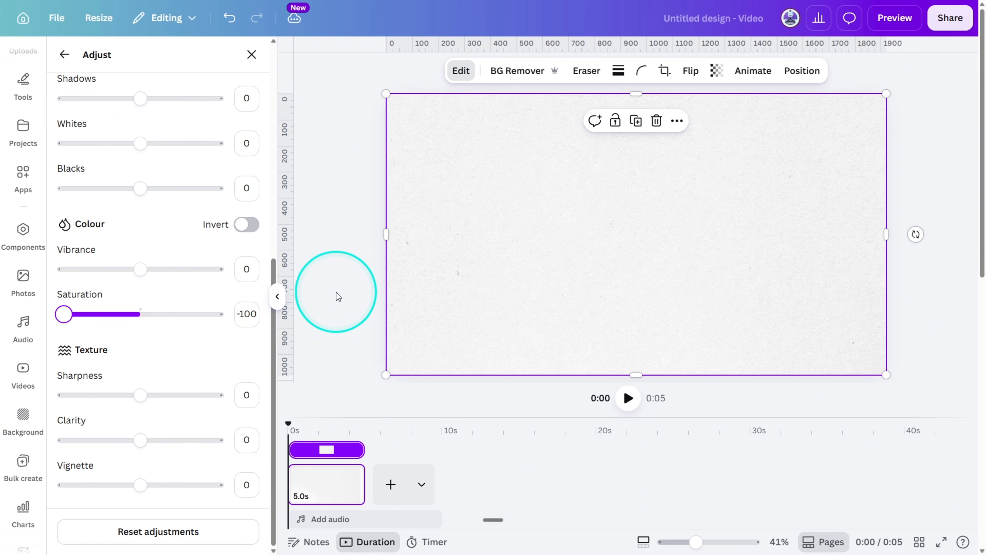
left_click(67, 54)
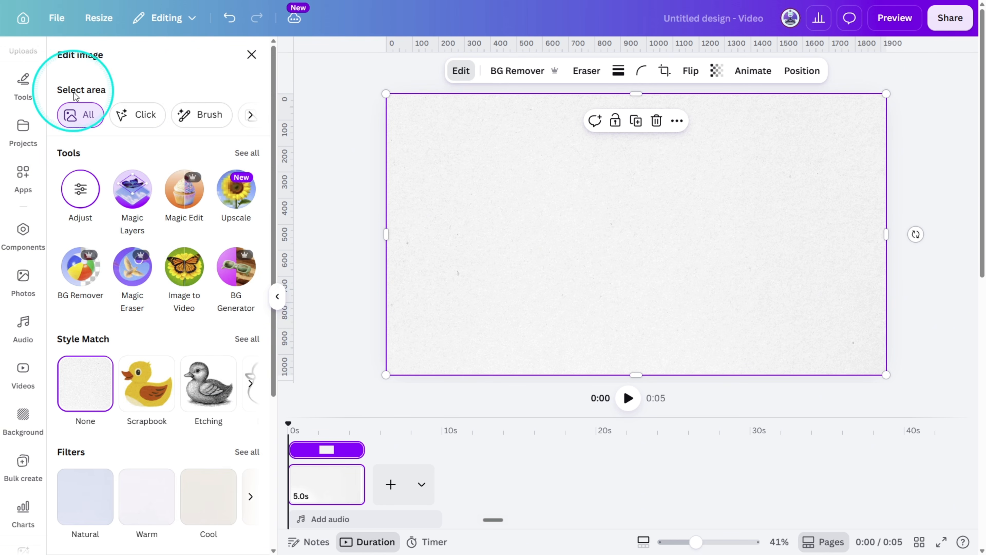
Apply the Screen app's Halftone effect to the paper background with Linocut amount 0 and save it.
scroll(143, 275, "down", 5)
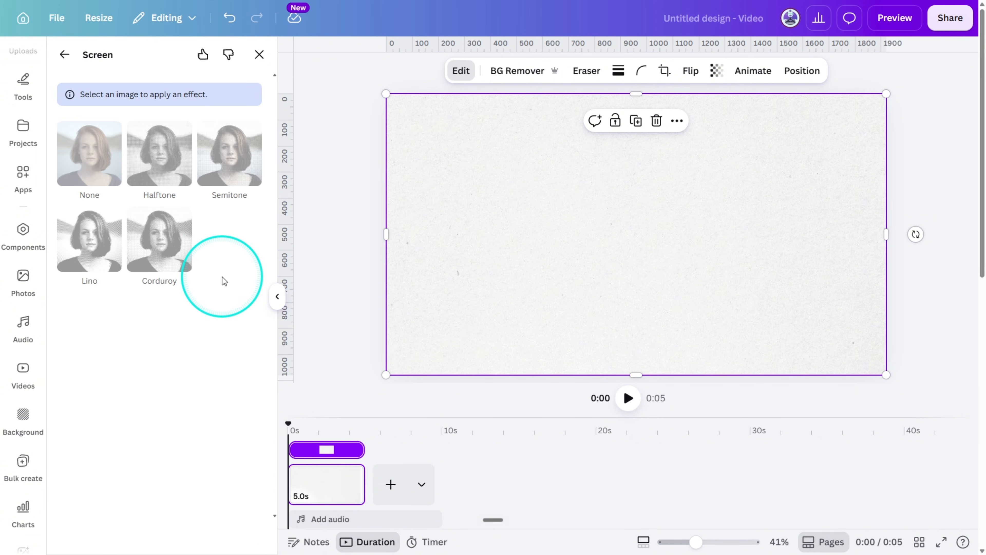
left_click(158, 114)
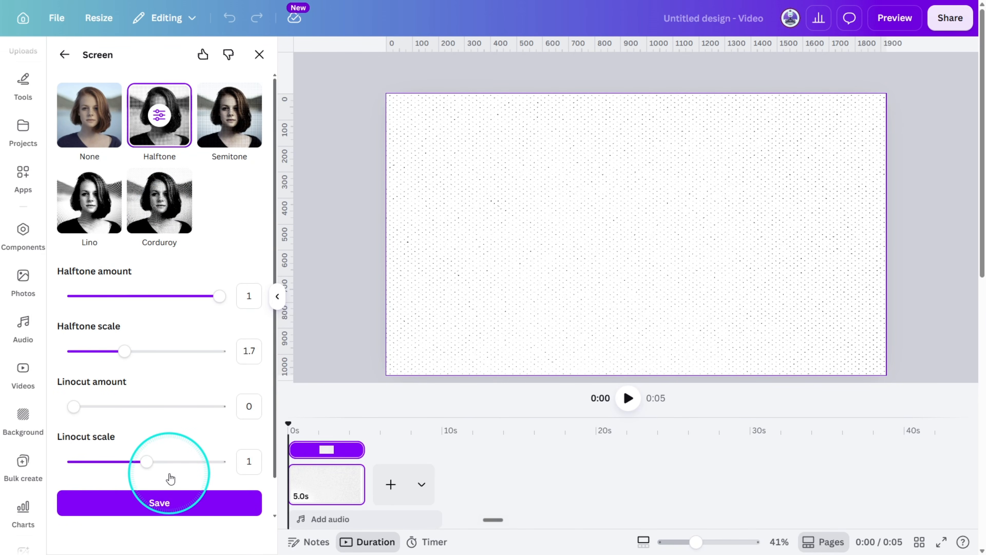
left_click_drag(117, 409, 17, 401)
left_click(176, 504)
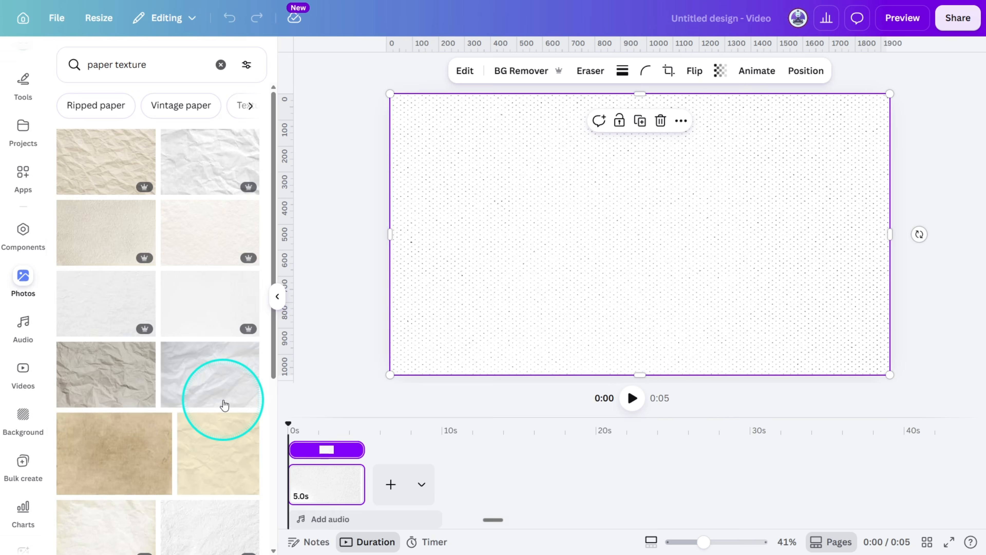
Apply the Grainy gradient texture to the halftone background with Multiply blend mode and opacity 0.2, and save it.
left_click(463, 78)
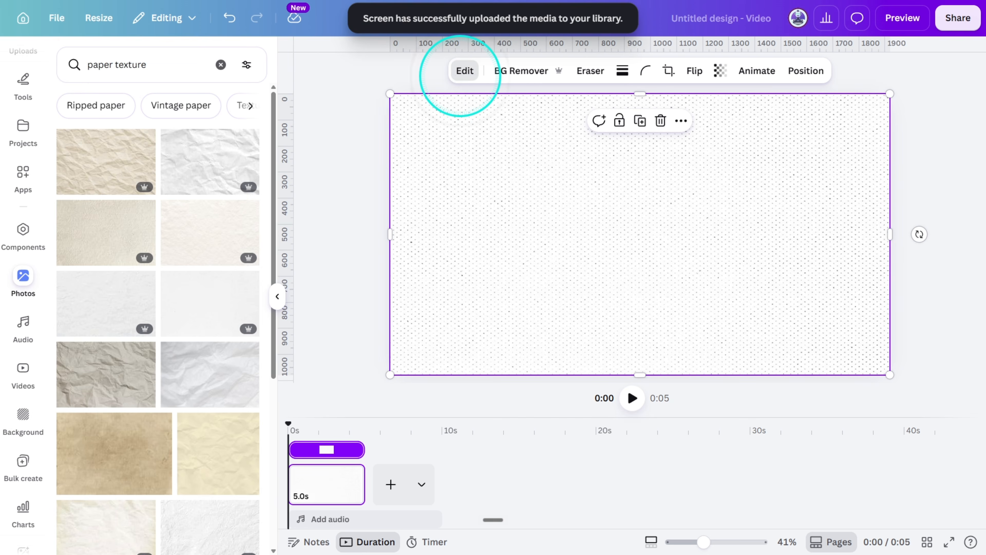
left_click(155, 399)
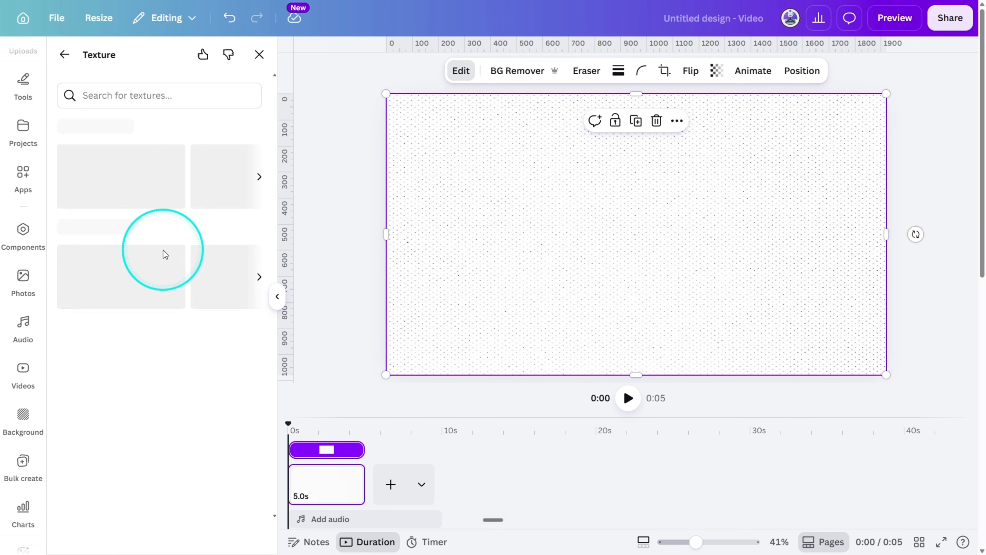
scroll(159, 248, "down", 5)
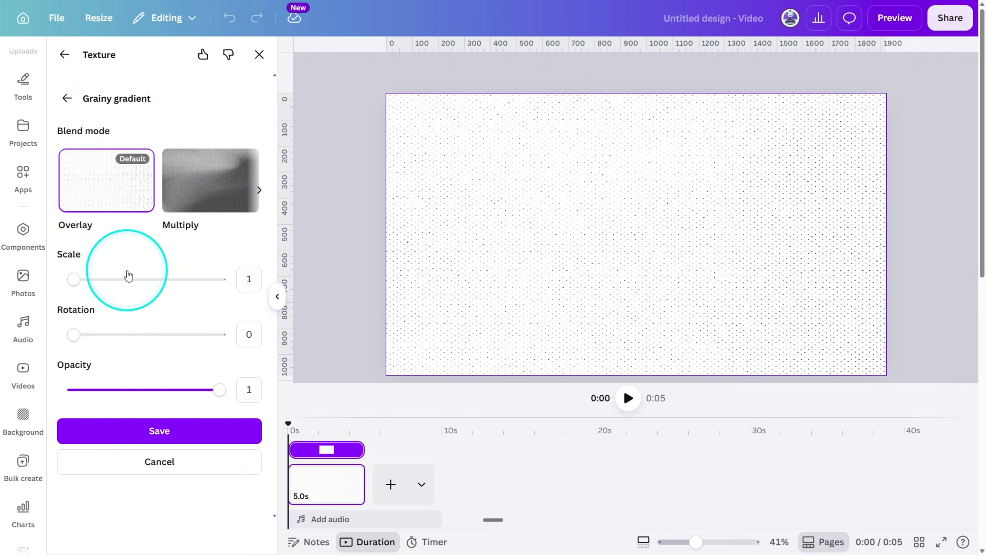
left_click(193, 199)
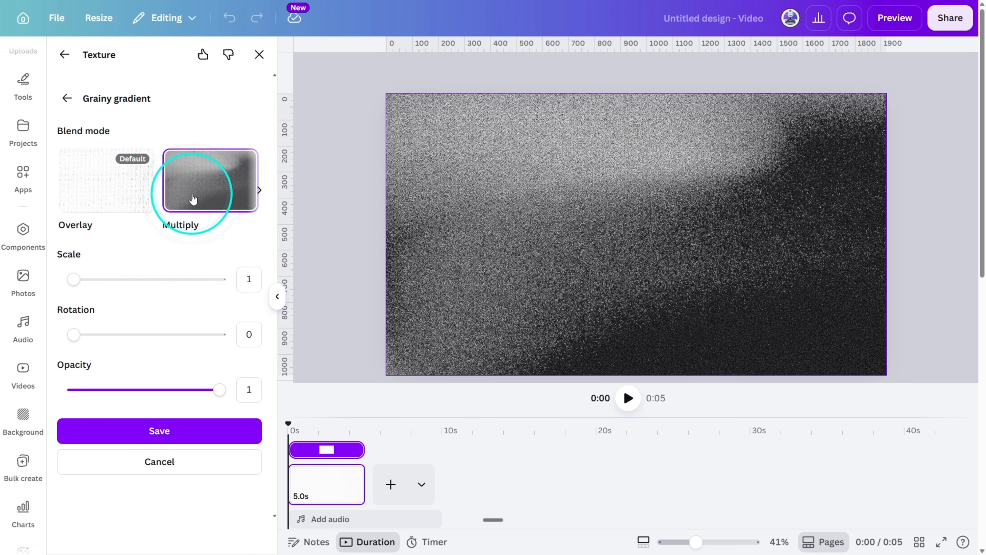
left_click_drag(220, 390, 100, 390)
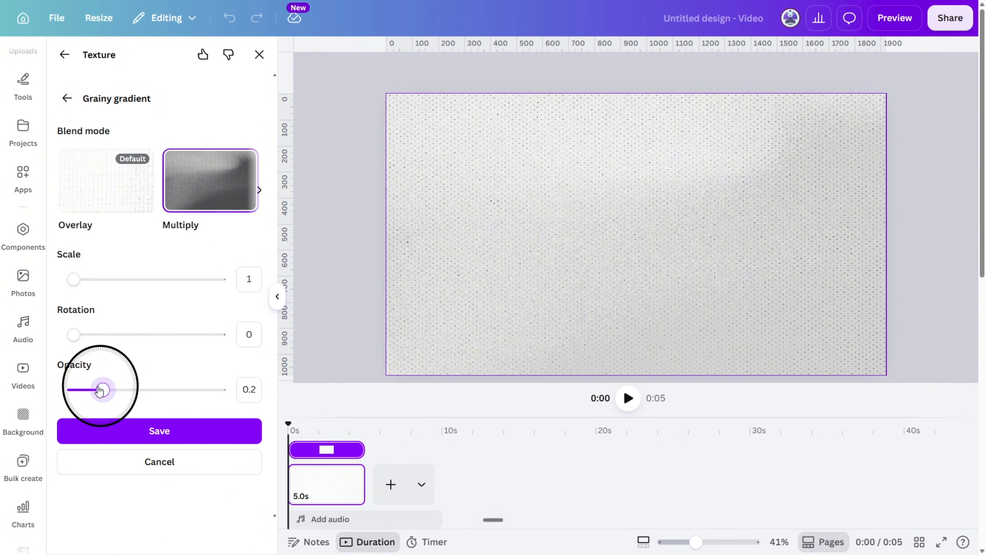
left_click(178, 431)
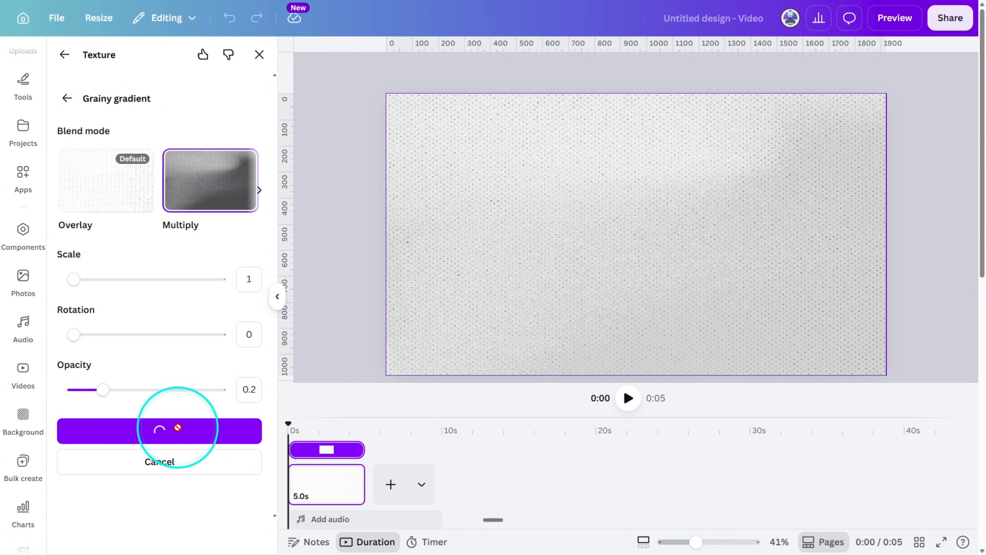
left_click(625, 206)
left_click(595, 222)
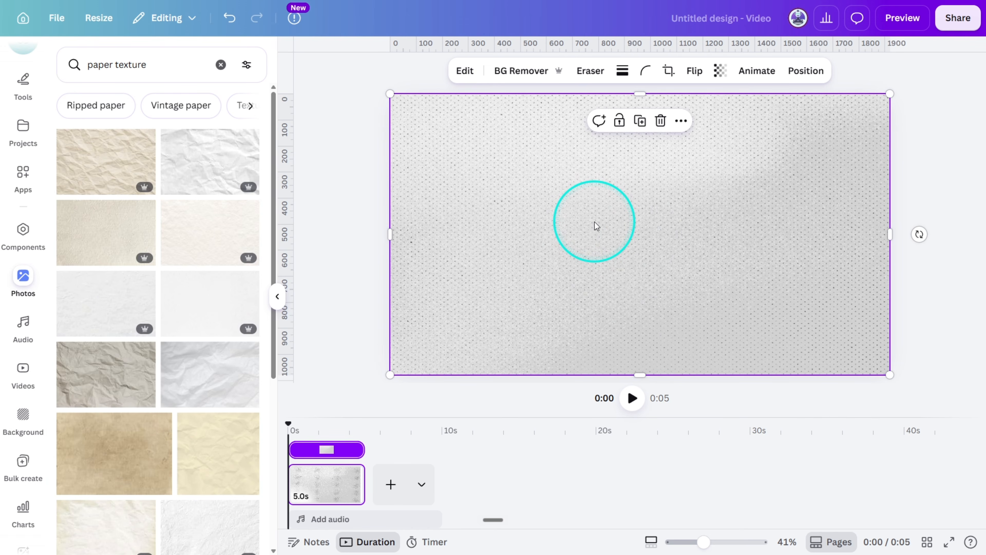
Search the 3D elements for "REALISTIC BRAIN" and generate 3D models from that prompt.
scroll(27, 117, "up", 5)
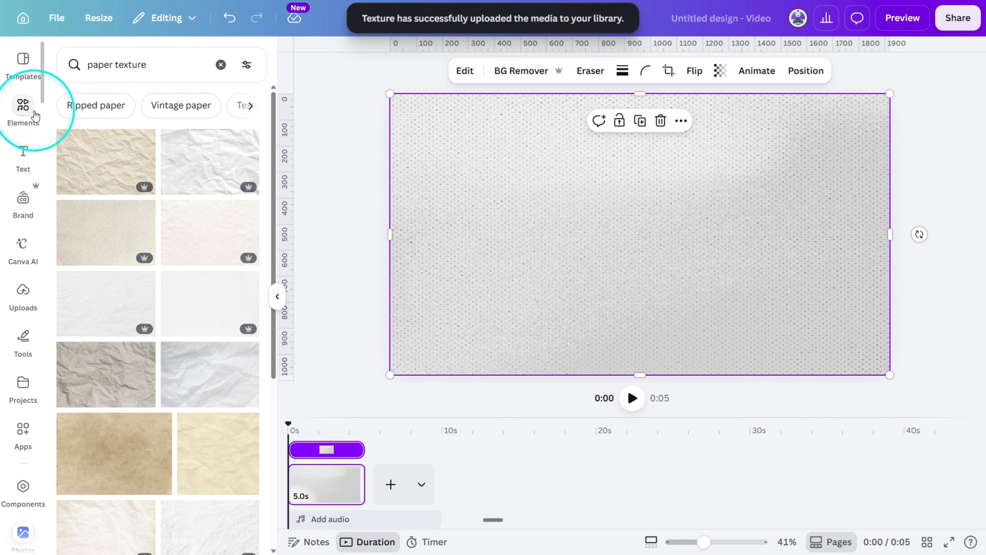
left_click(24, 105)
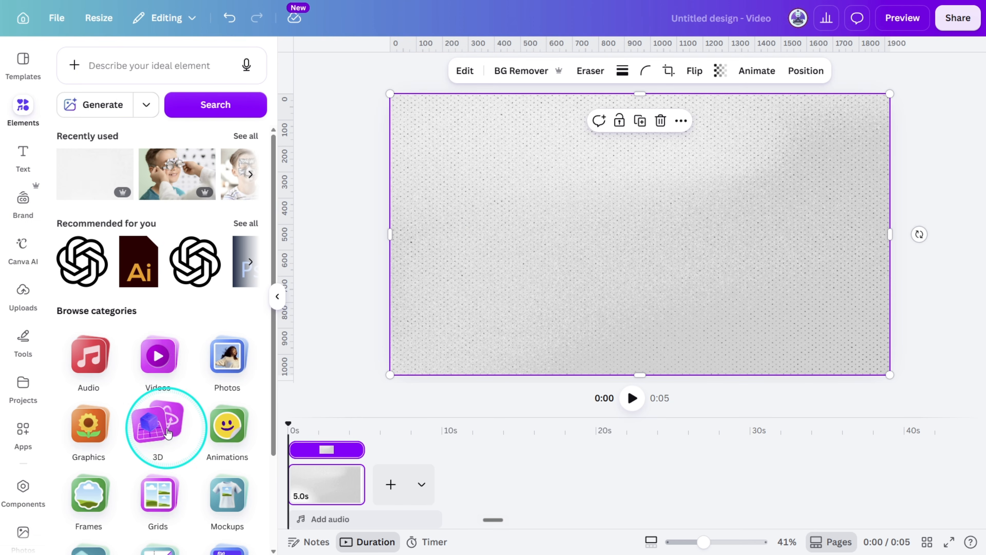
left_click(167, 427)
left_click(164, 90)
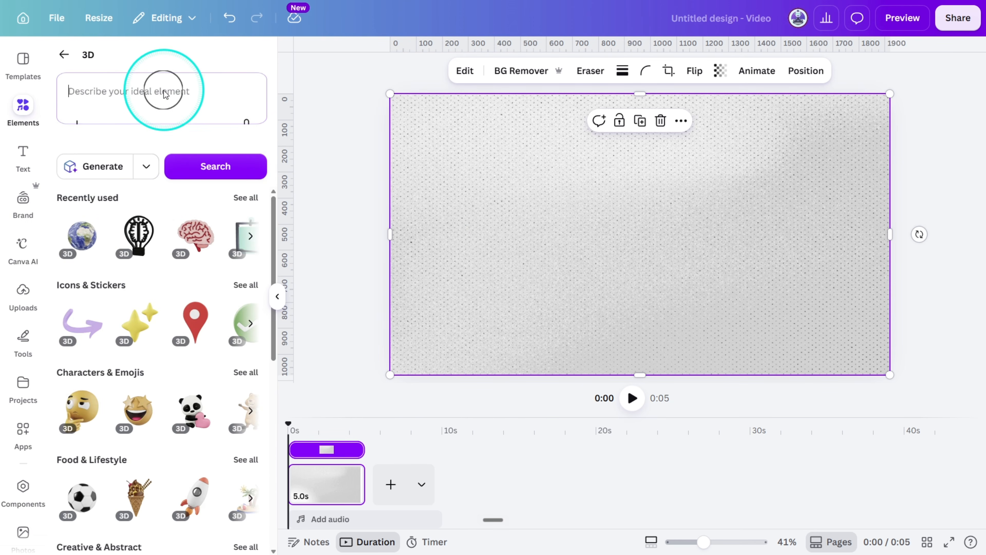
type("REALISTIC BRAIN")
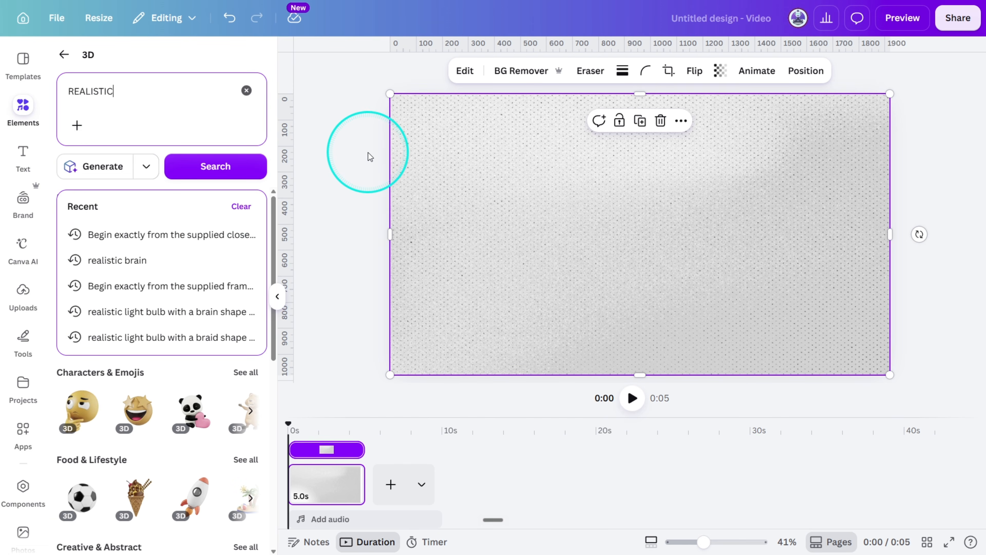
key("Return")
left_click_drag(279, 231, 286, 298)
scroll(248, 323, "up", 5)
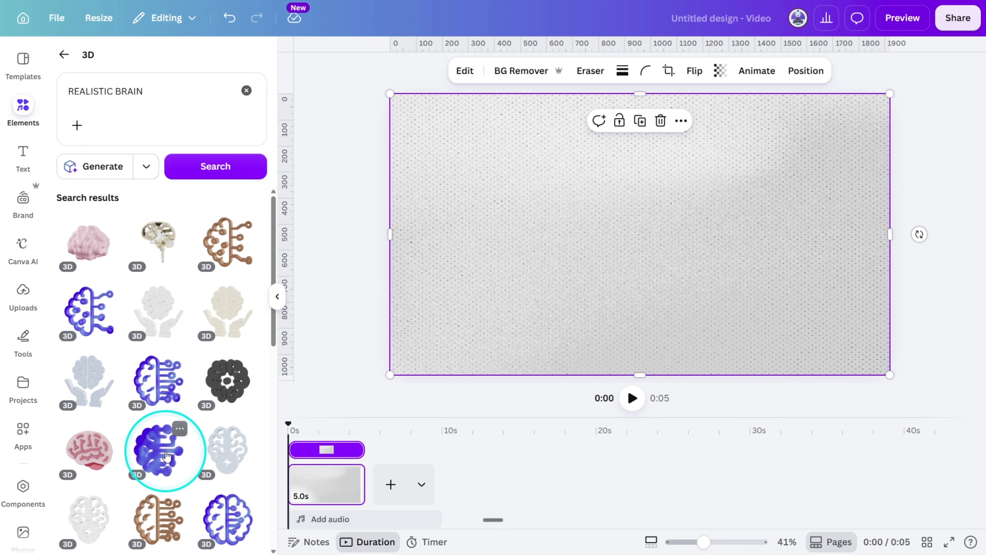
left_click(110, 171)
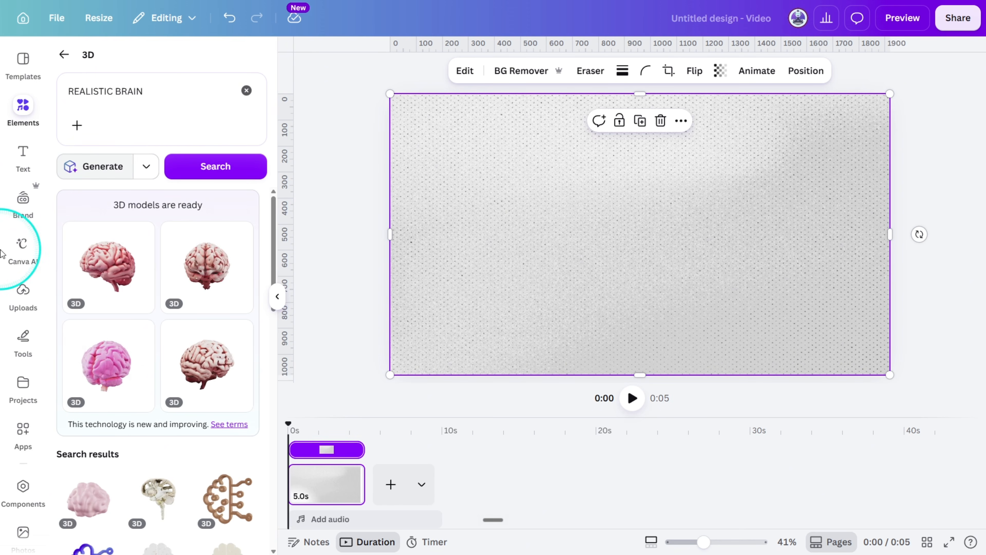
Add a generated reddish-brown brain model to the page, turned to a side view and scaled down at the page centre.
left_click(195, 266)
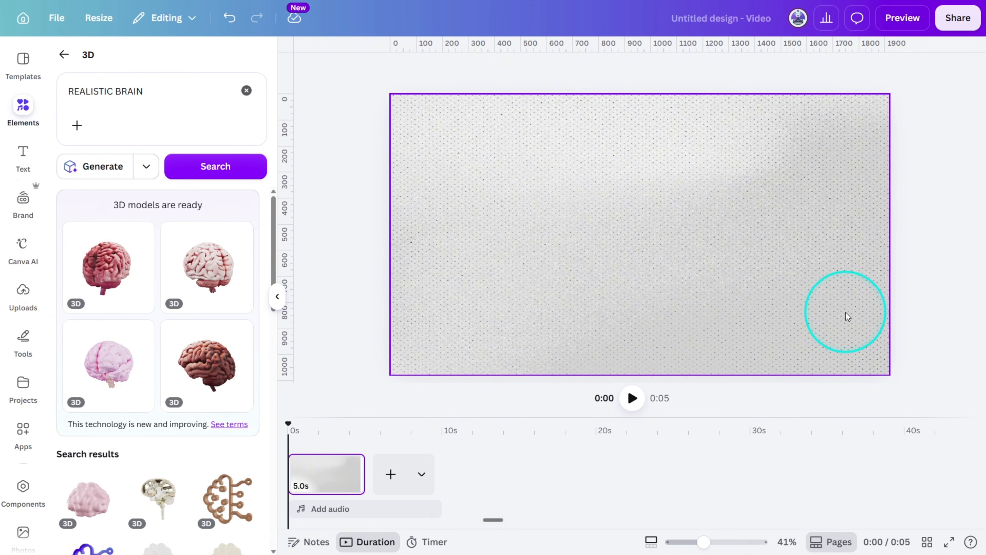
left_click_drag(642, 220, 865, 222)
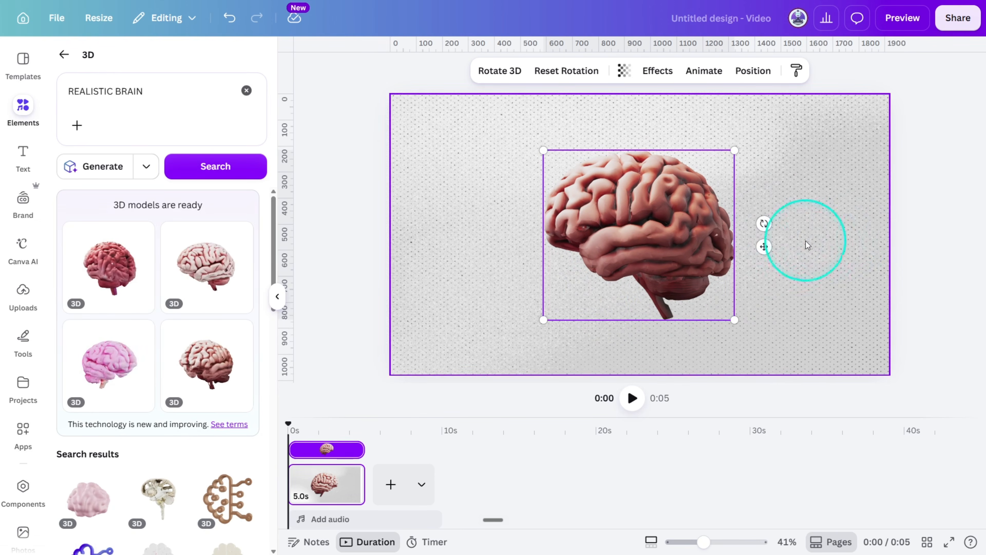
left_click_drag(735, 151, 715, 168)
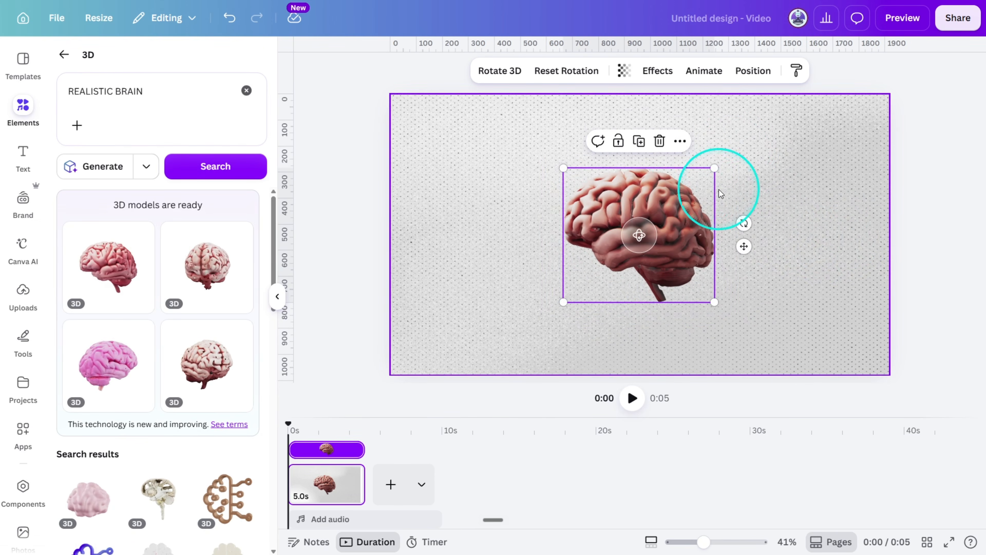
Add a Drop shadow effect to the brain with direction 21, offset 34, blur 19 and transparency 59.
left_click(657, 71)
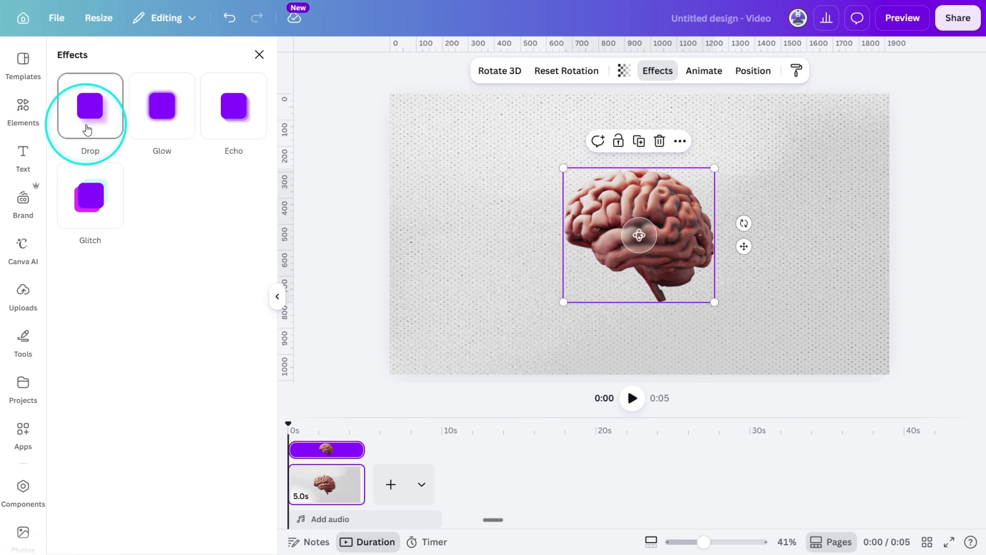
left_click(91, 106)
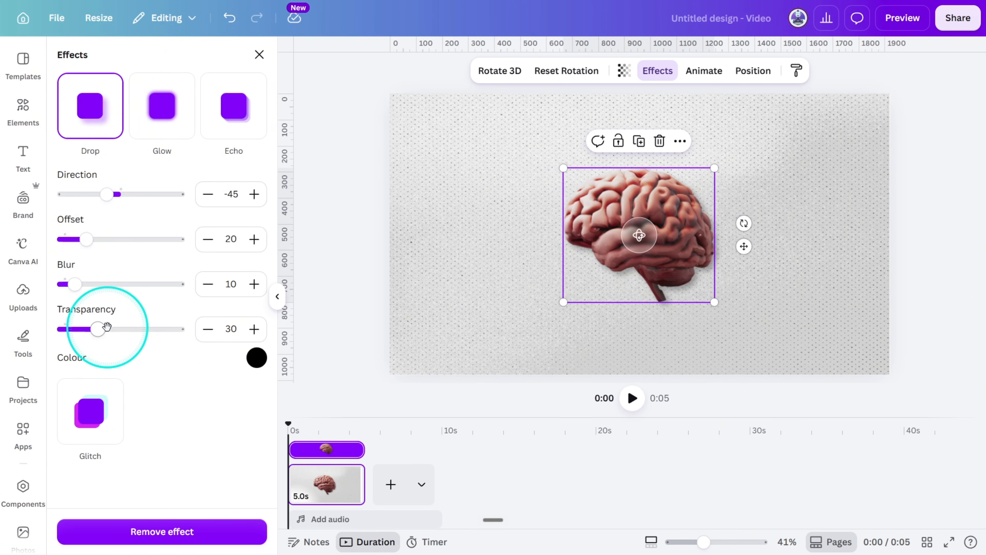
left_click_drag(106, 327, 131, 326)
left_click_drag(72, 278, 78, 282)
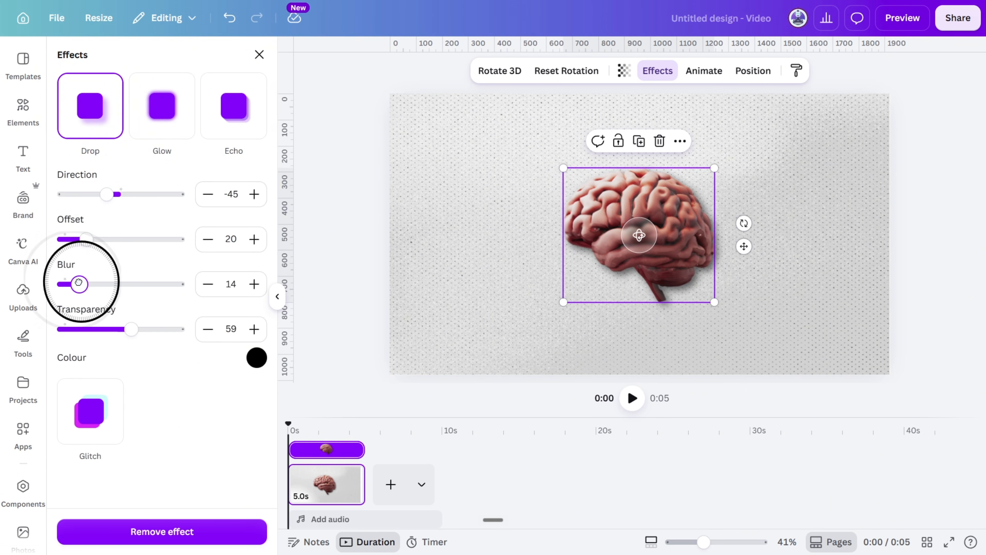
left_click_drag(103, 199, 127, 197)
left_click_drag(85, 239, 102, 237)
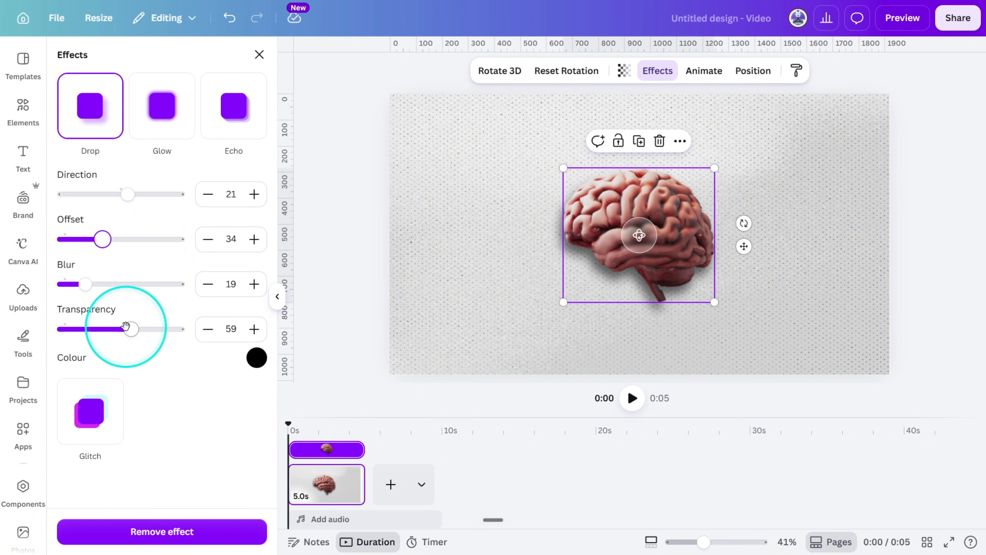
Duplicate the brain page and turn the copy's brain to a top view, enlarged at the page centre.
left_click_drag(91, 290, 97, 290)
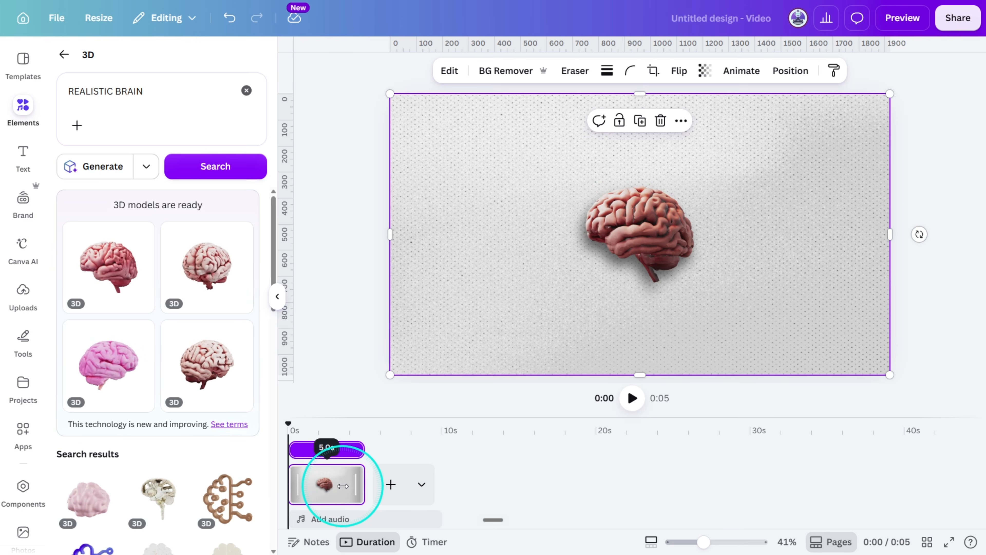
left_click(341, 486)
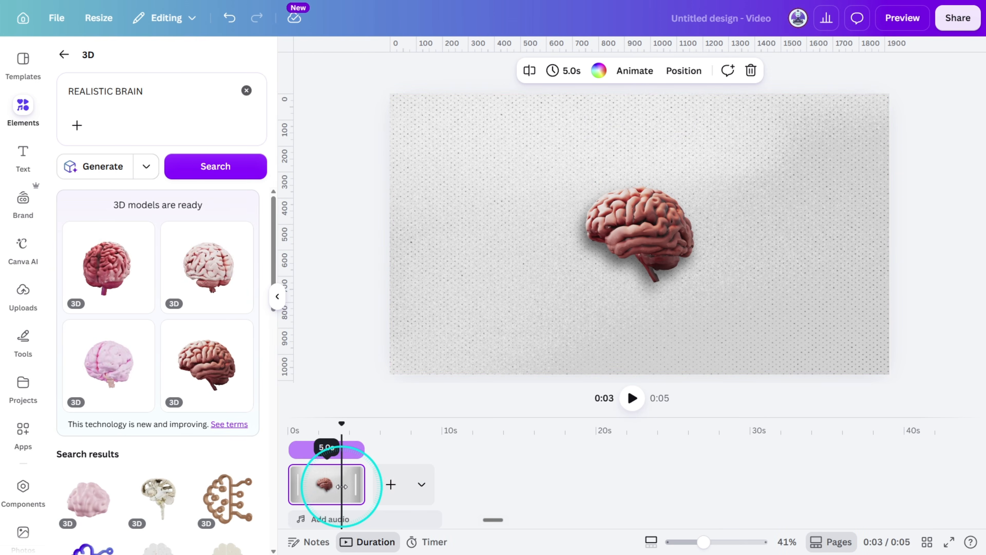
key("ctrl+d")
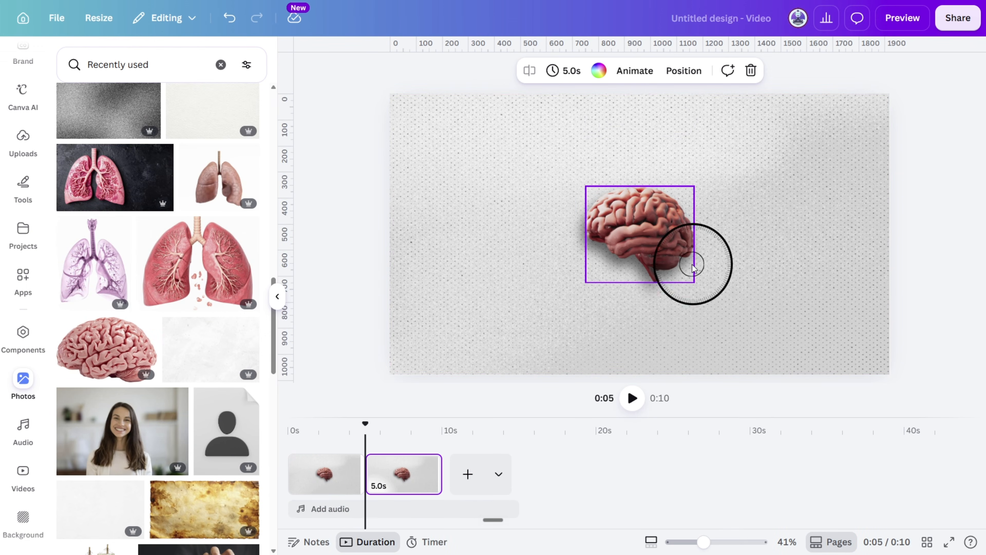
left_click(638, 236)
left_click_drag(638, 236, 746, 384)
left_click_drag(685, 291, 723, 337)
left_click_drag(741, 233, 497, 266)
left_click(325, 314)
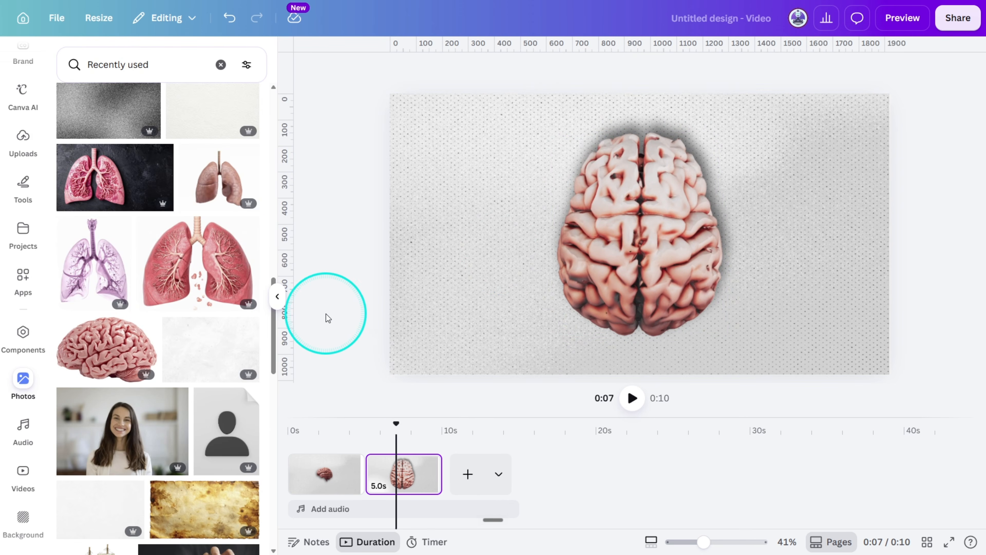
Add the purple Anatomical Illustration of Human Lungs photo, remove its background, and scale it over the large top-view brain.
left_click(124, 226)
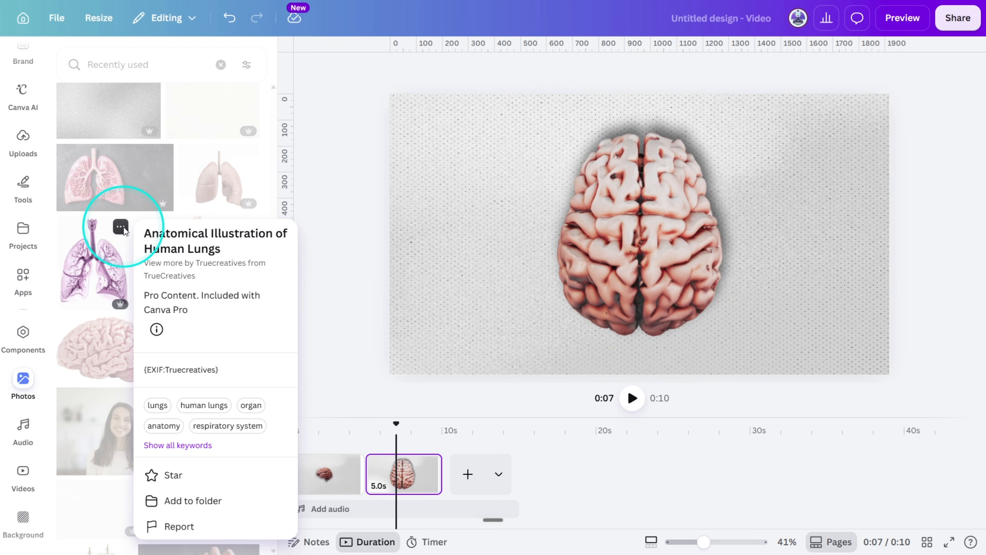
left_click(102, 257)
left_click(495, 71)
left_click_drag(682, 317, 687, 277)
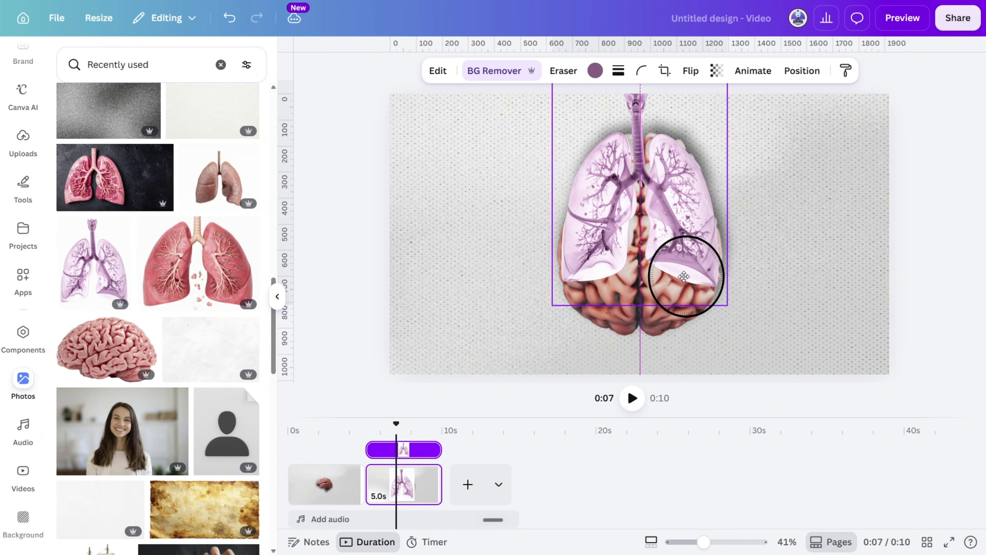
left_click_drag(728, 304, 738, 318)
left_click_drag(703, 287, 703, 292)
Duplicate the page with the lungs, deleting the lungs from the second page and the brain from the third page.
left_click(405, 492)
key("ctrl+d")
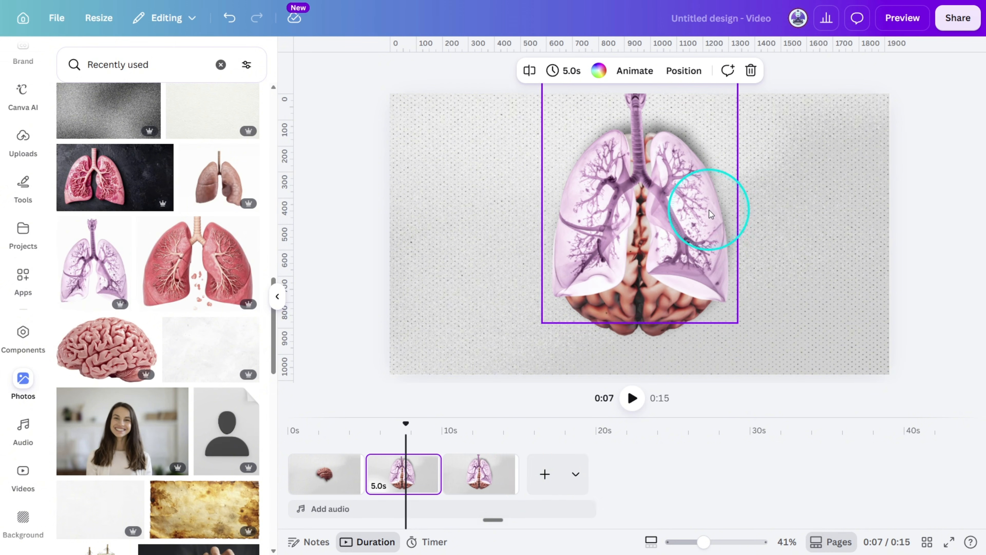
left_click(709, 209)
key("Delete")
left_click(492, 475)
left_click(684, 70)
key("Delete")
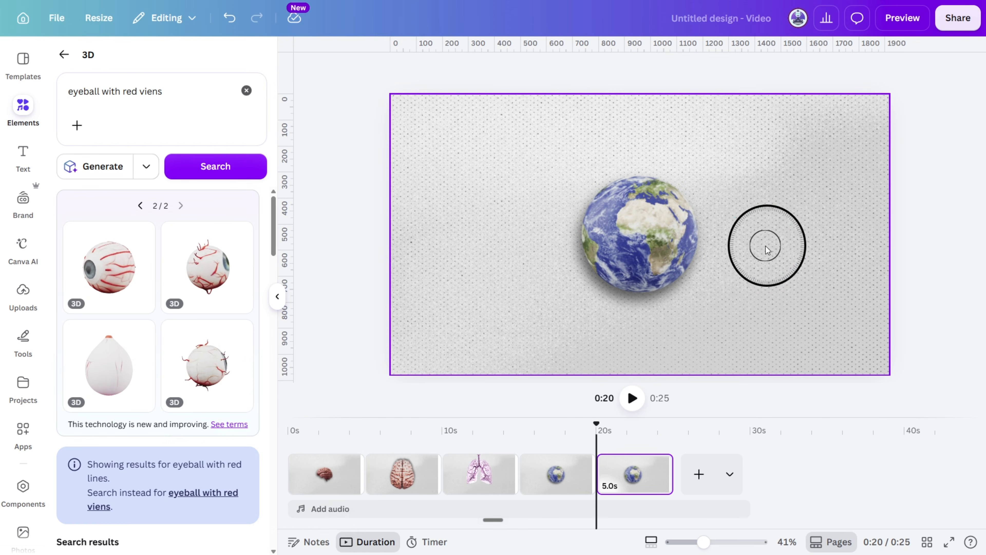
Try rotating the 3D eyeball on the last page to show its veined back side.
left_click(766, 246)
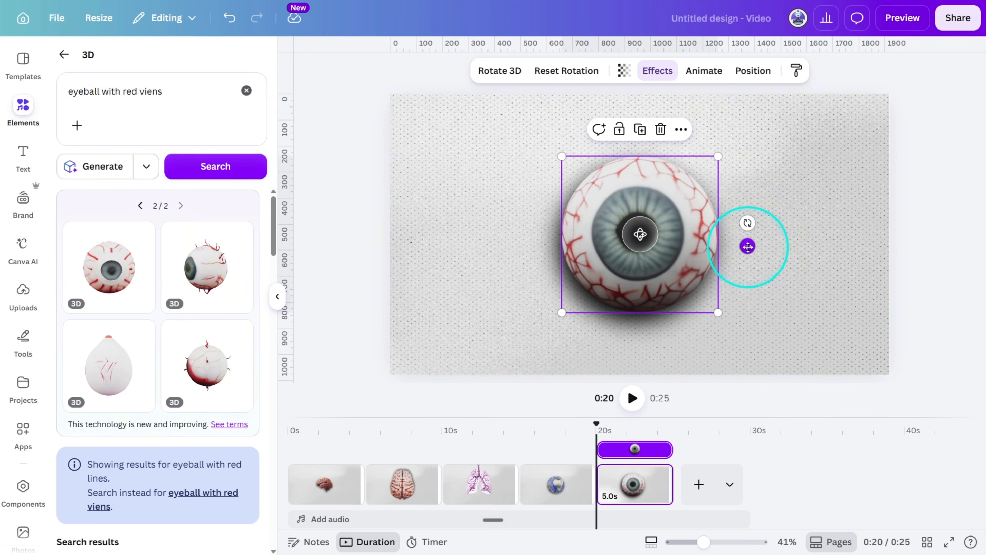
left_click(753, 70)
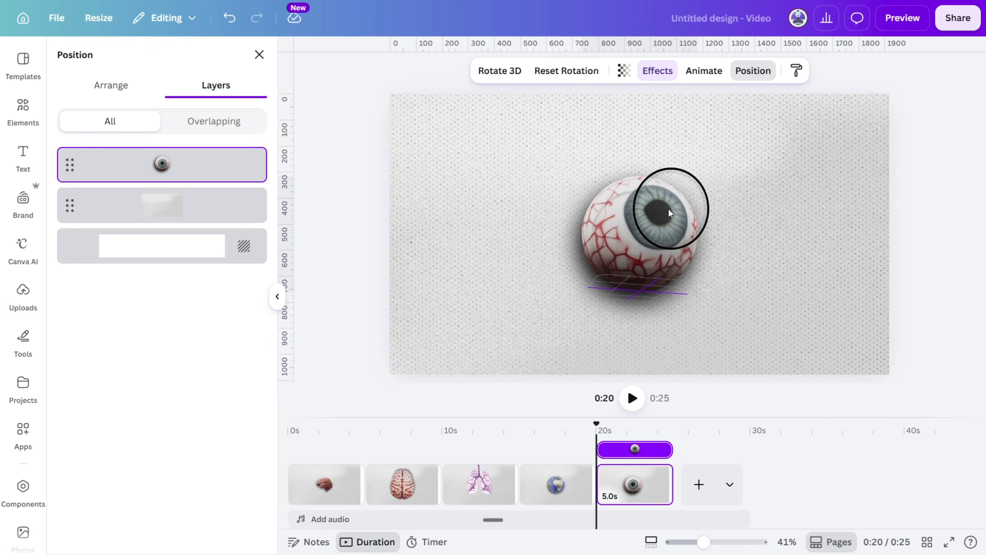
left_click_drag(668, 209, 899, 188)
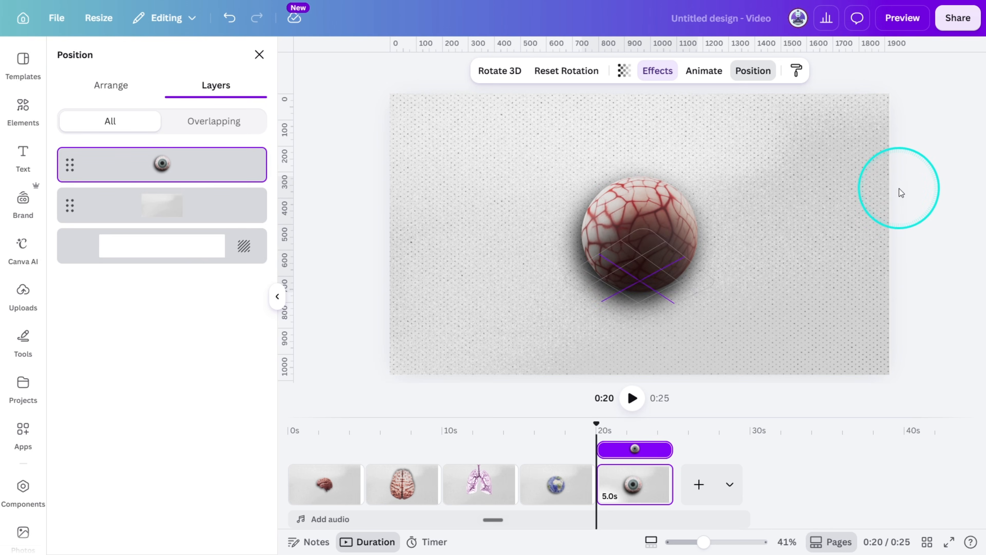
left_click(849, 247)
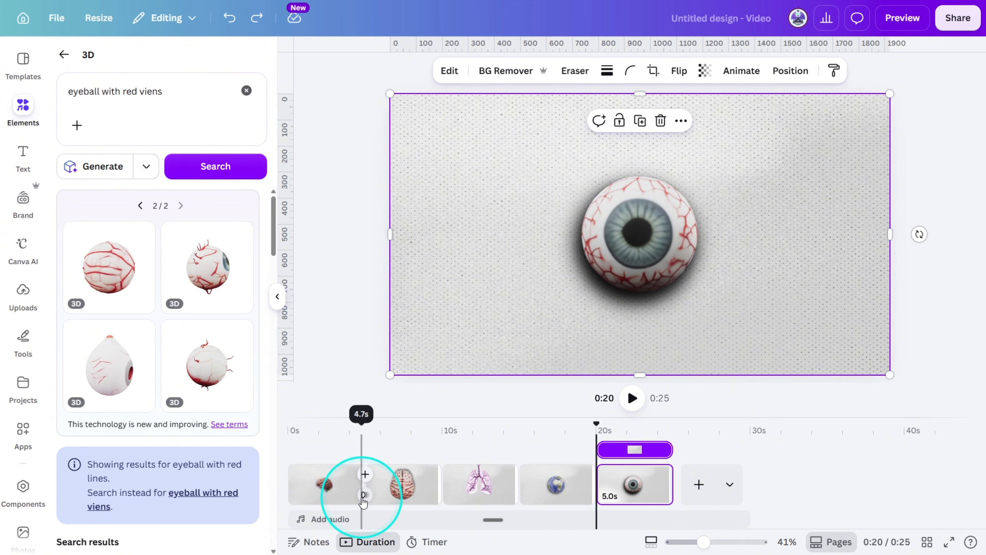
Try a Match & Move transition between the first two brain pages and undo it.
left_click(363, 496)
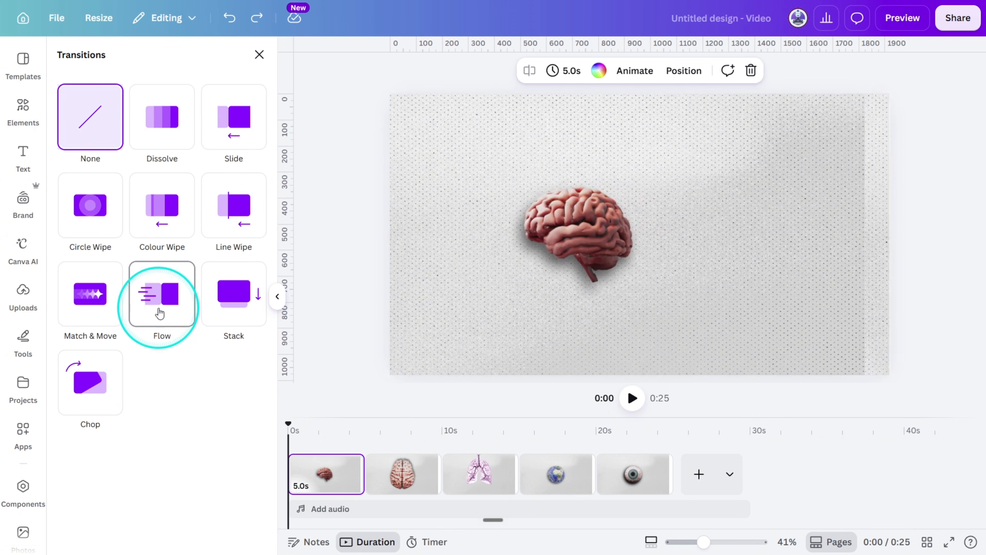
left_click(117, 315)
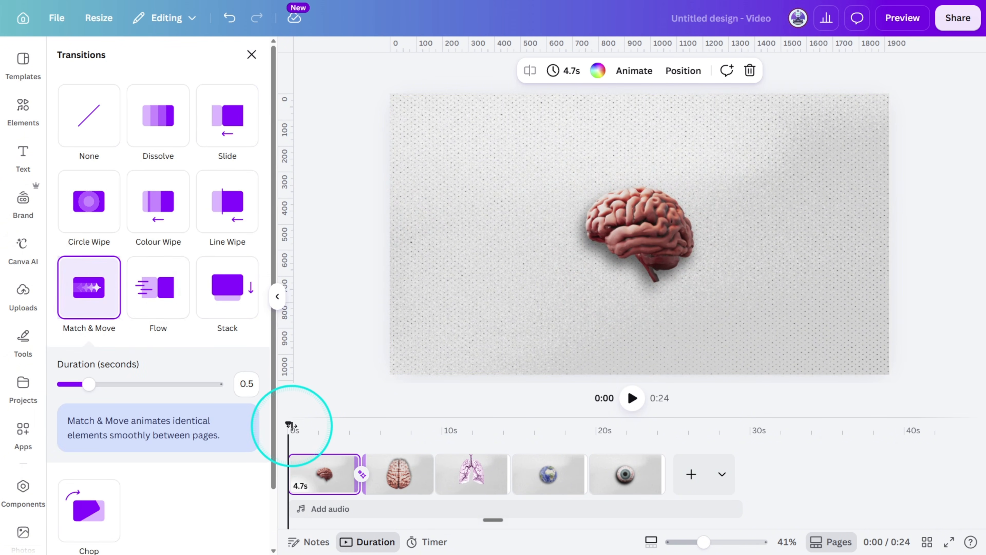
left_click_drag(289, 425, 359, 437)
key("ctrl+z")
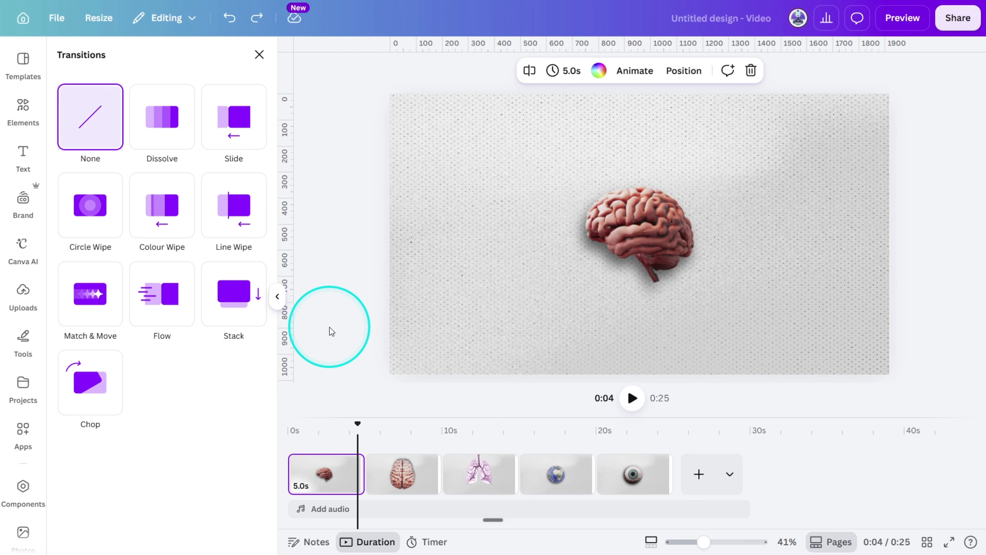
Duplicate the first brain page and rotate the brain slightly on the copy.
left_click(695, 272)
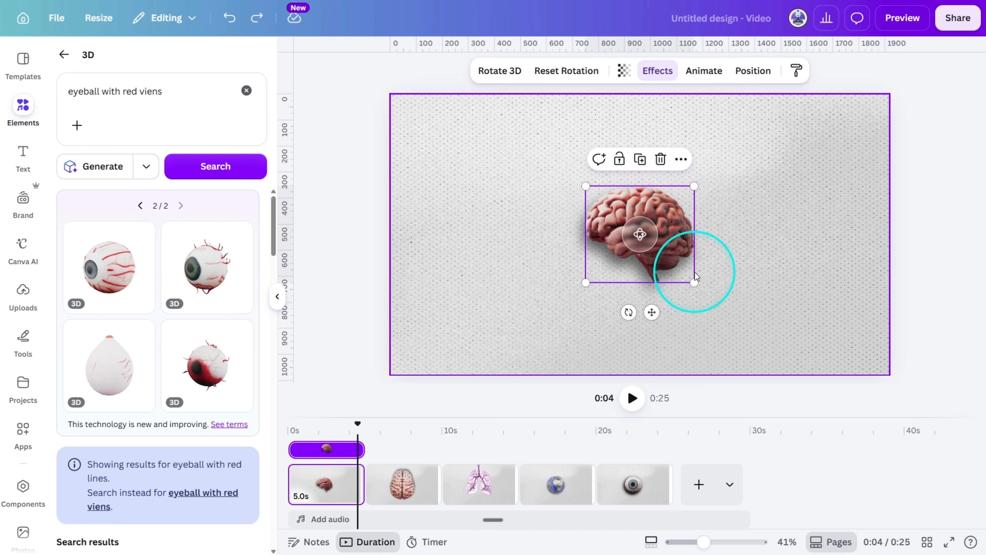
left_click_drag(667, 232, 668, 234)
left_click(336, 484)
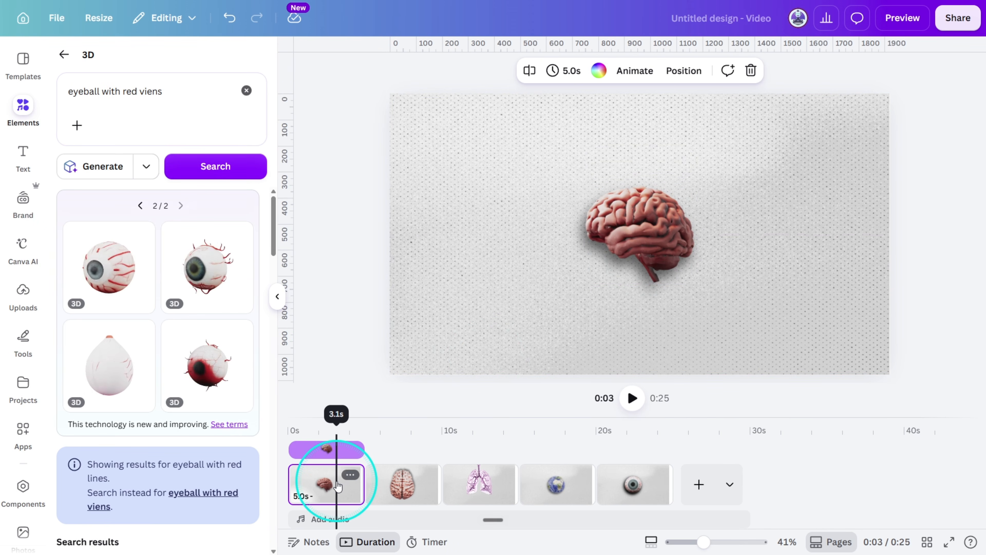
key("ctrl+d")
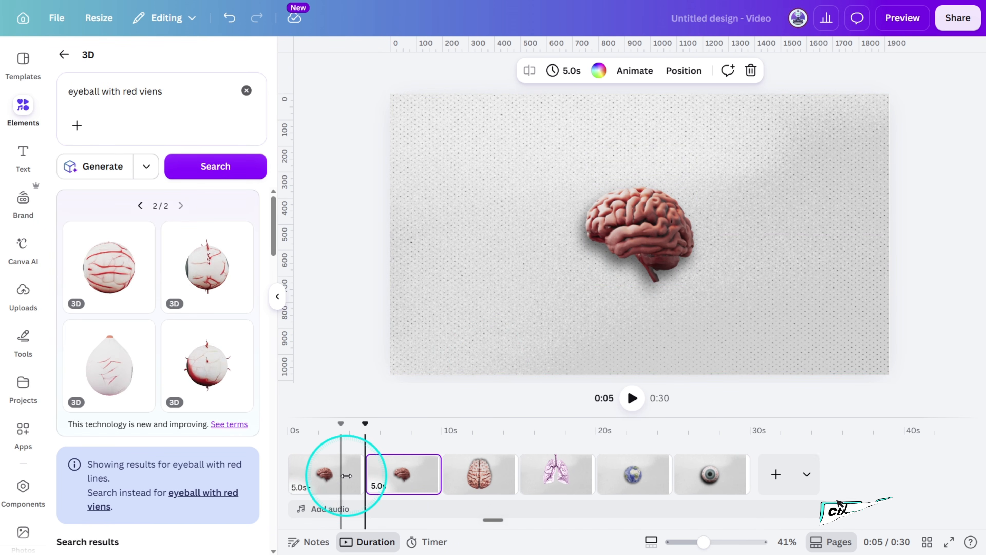
left_click(672, 240)
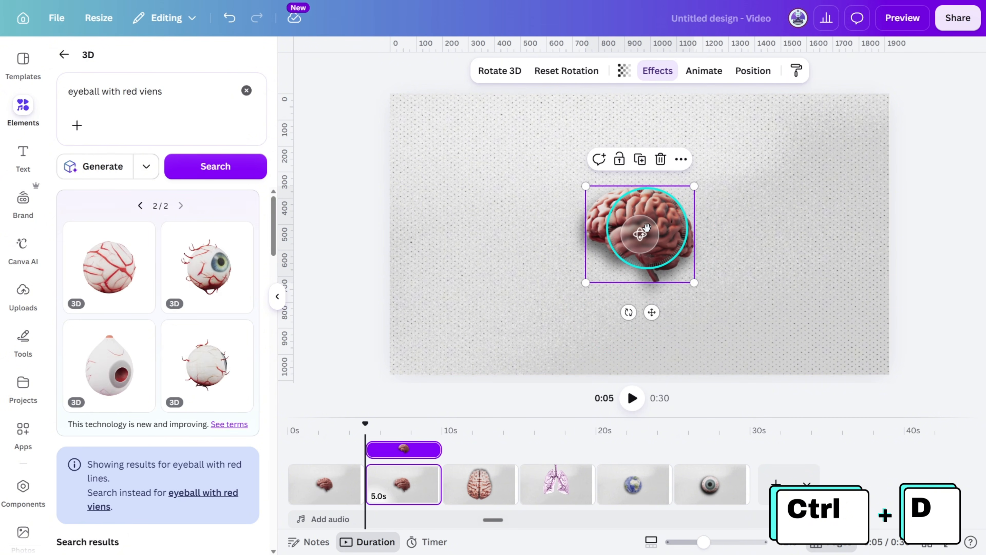
left_click_drag(649, 227, 660, 231)
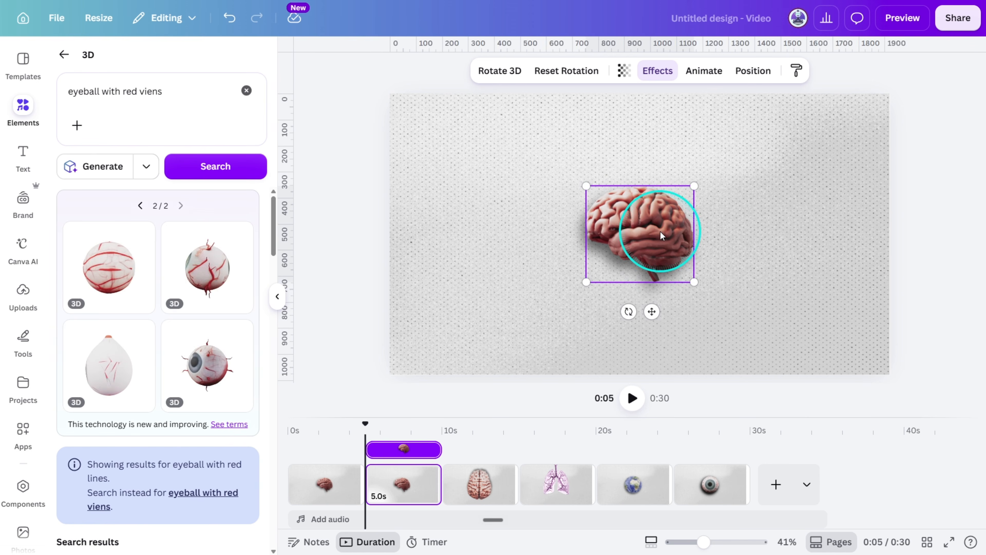
Duplicate the second brain page and rotate the brain a little further on the third page.
left_click(404, 487)
key("ctrl+d")
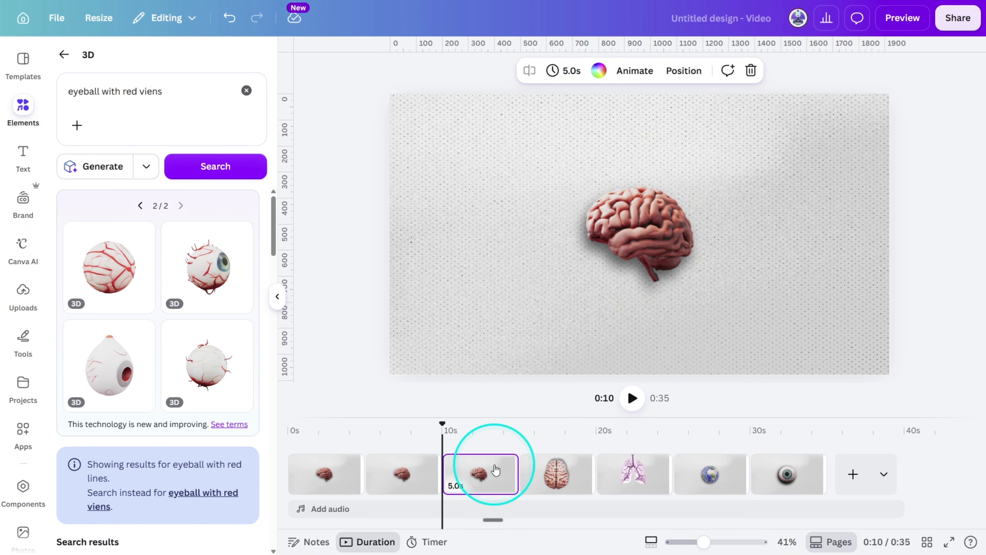
left_click(643, 262)
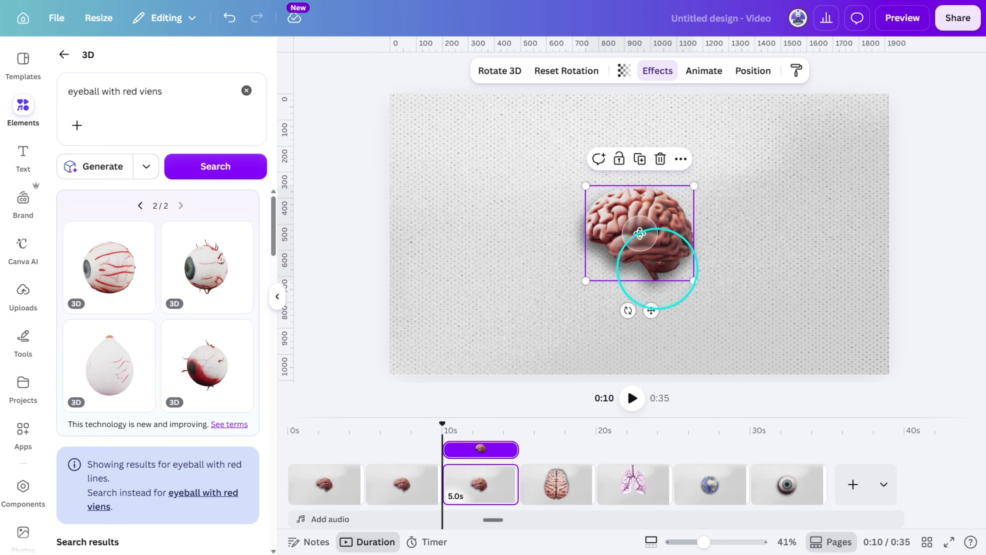
left_click_drag(640, 233, 658, 268)
Keep duplicating the latest small brain page, rotating the brain a little further on each copy up to a diagonal view.
left_click(482, 485)
key("ctrl+d")
left_click(638, 477)
key("ctrl+d")
key("ctrl+d")
left_click(697, 477)
Continue duplicating the diagonal brain page, rotating each copy further until the small brain sits upright in top view.
key("ctrl+d")
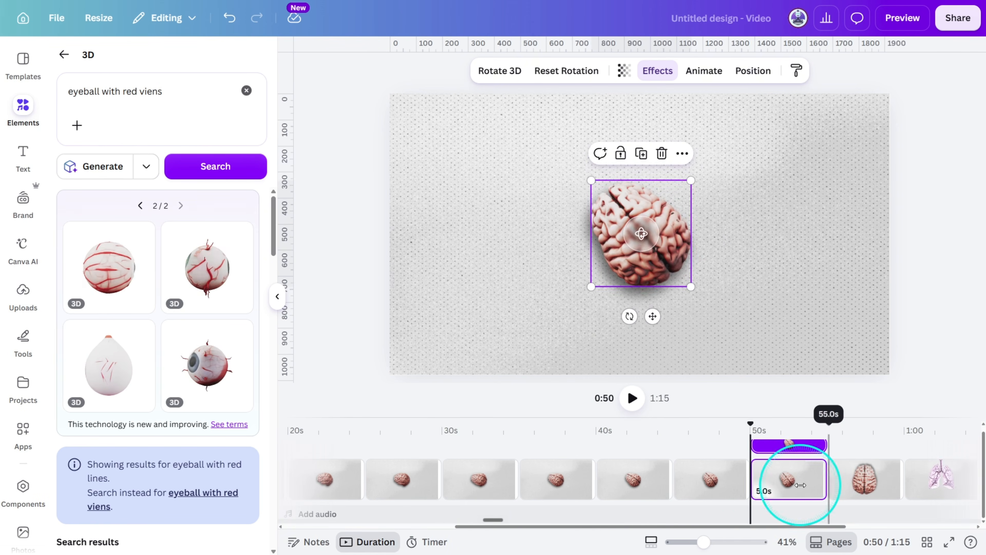
left_click(801, 485)
key("ctrl+d")
left_click(936, 482)
key("ctrl+d")
left_click(654, 241)
left_click(936, 482)
Duplicate the small top-view brain page repeatedly, enlarging the brain on each copy up to about the size of the lungs.
key("ctrl+d")
left_click(616, 248)
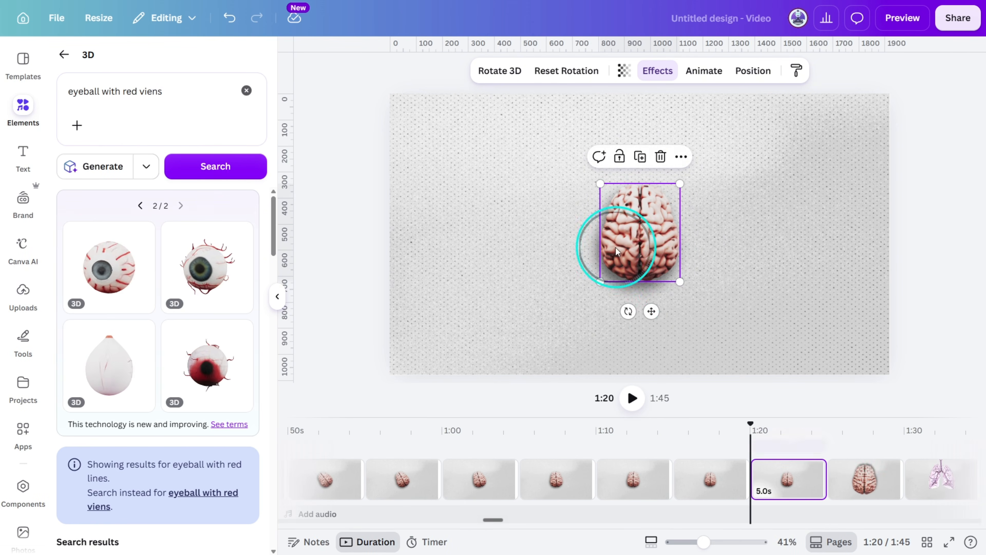
left_click(790, 482)
key("ctrl+d")
left_click(921, 481)
key("ctrl+d")
left_click(745, 493)
key("ctrl+d")
key("ctrl+d")
left_click(830, 479)
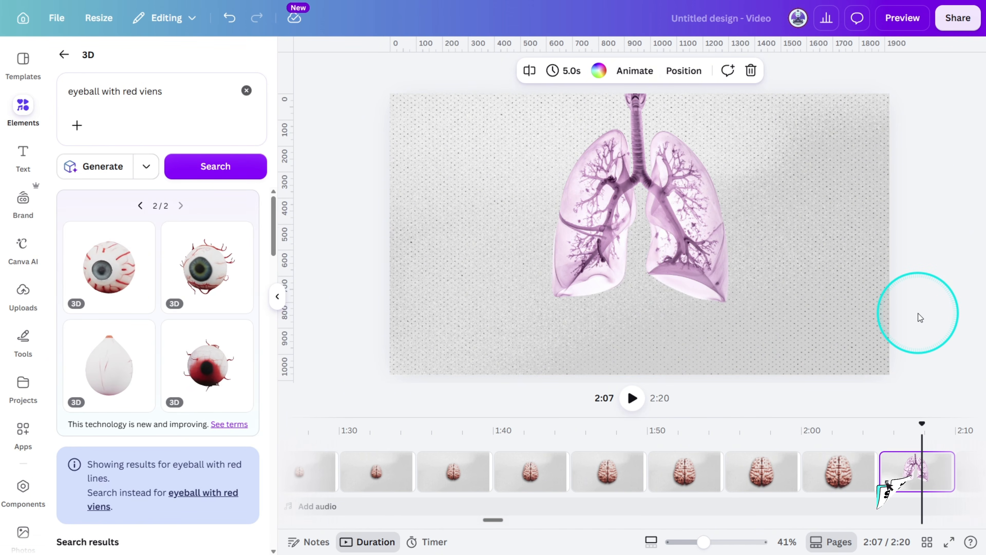
Select all the brain pages, set their duration to 0.2 seconds each, and preview the video.
left_click(839, 490, "shift")
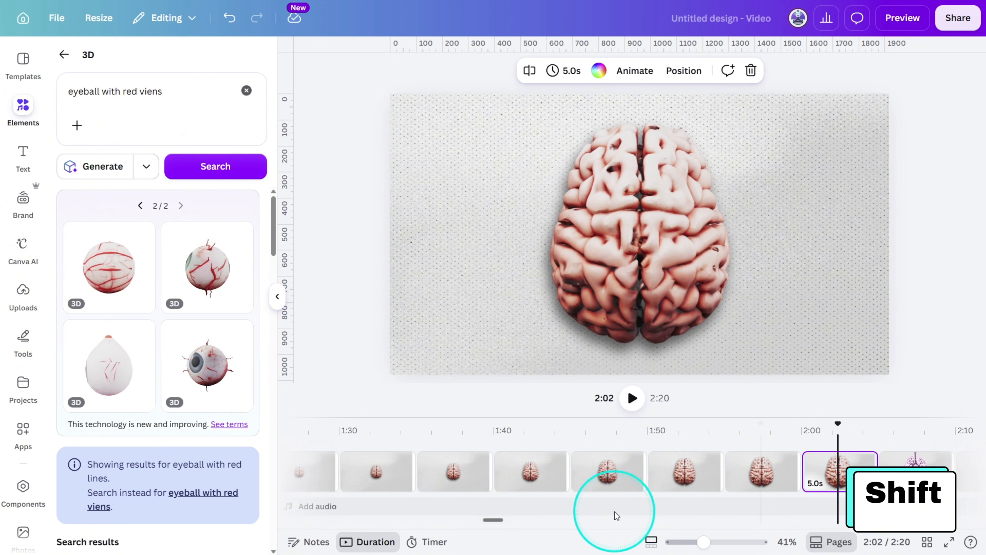
scroll(605, 482, "left", 10)
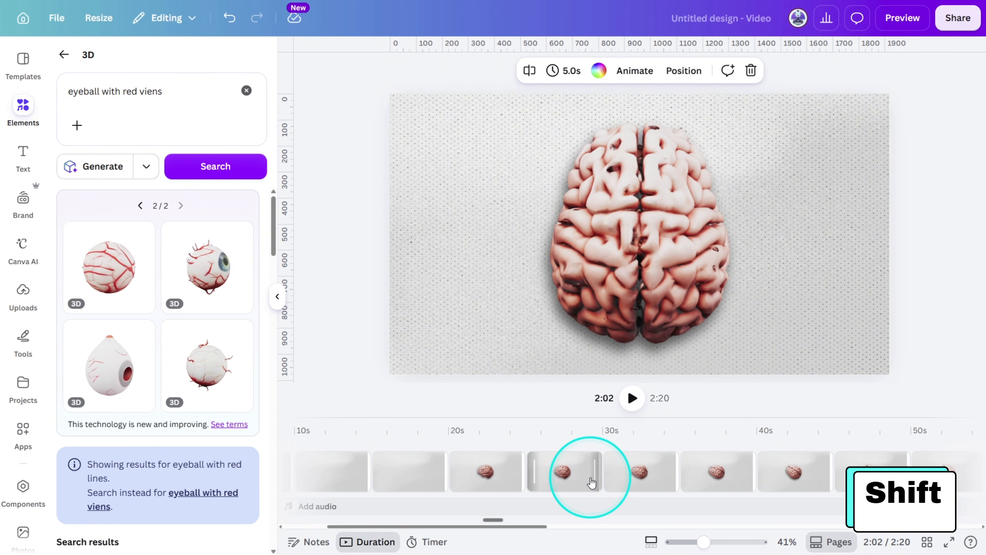
scroll(592, 482, "left", 2)
left_click(331, 482, "shift")
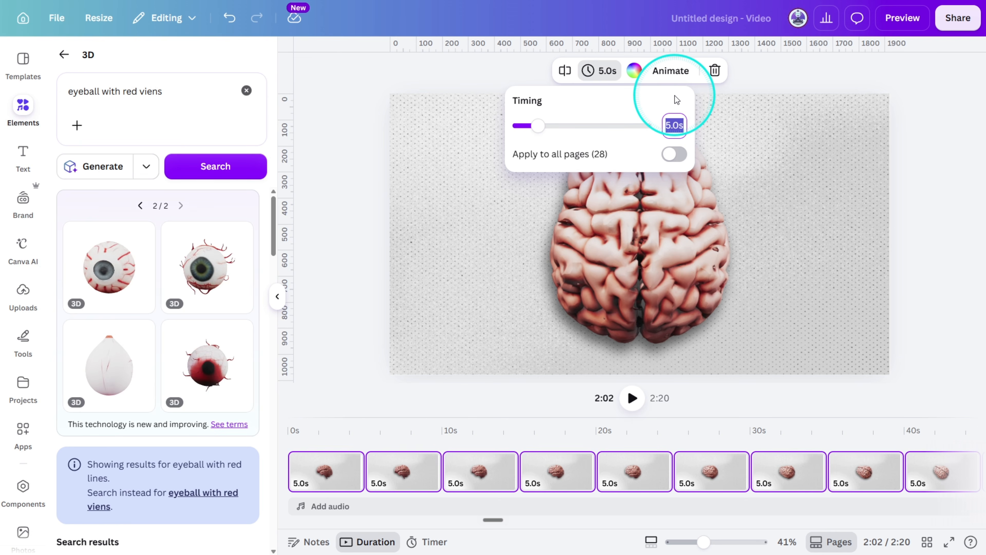
type("0.2")
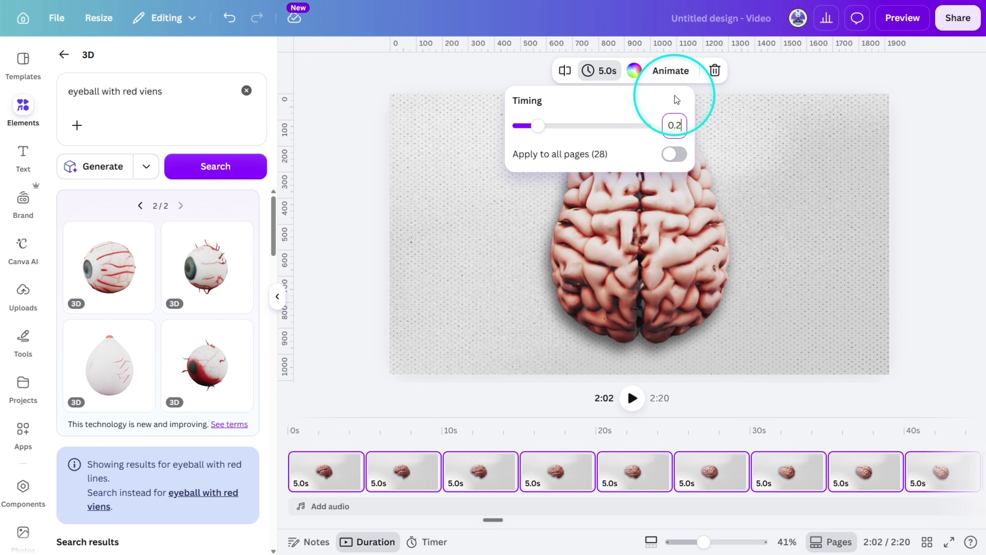
key("Return")
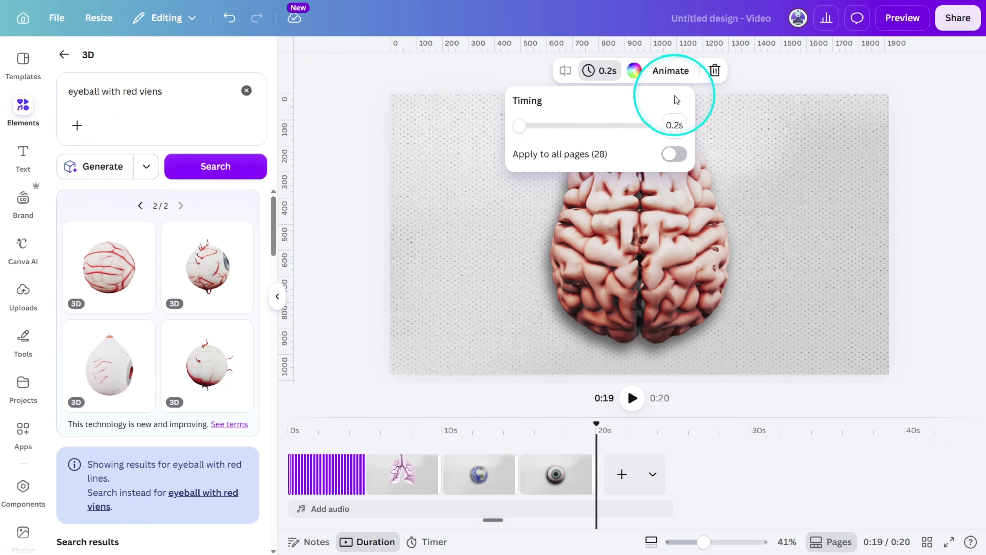
scroll(353, 456, "up", 5)
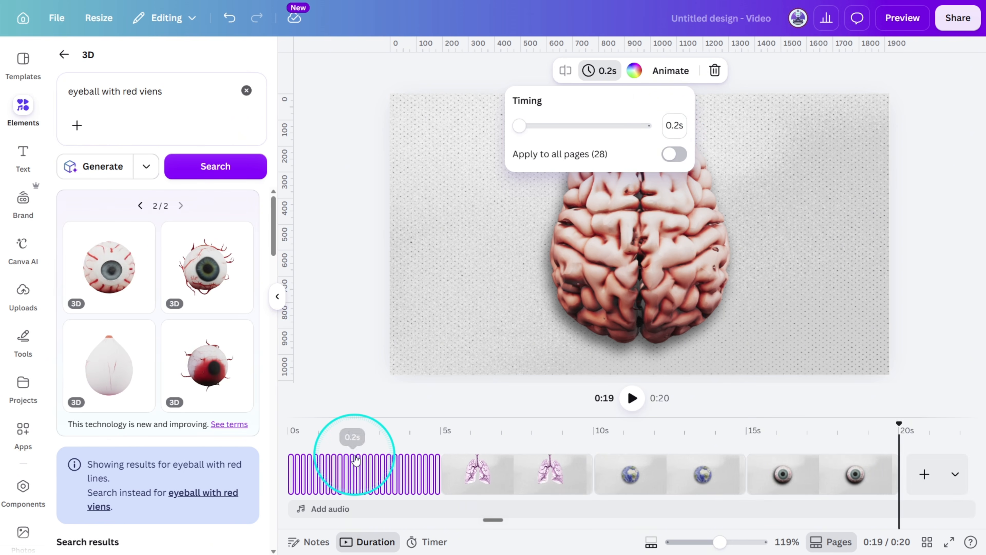
left_click(901, 20)
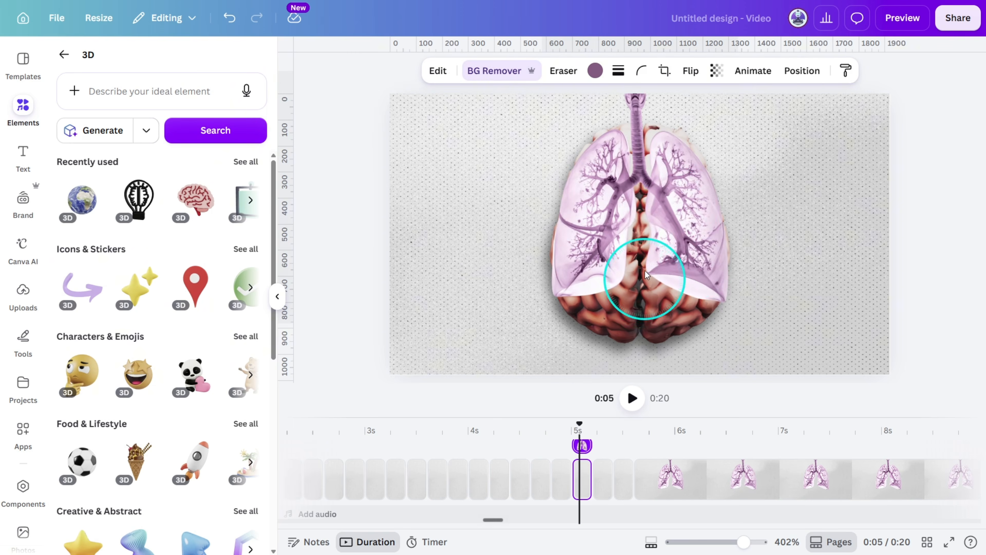
Enlarge the lungs slightly, paste the copied content among the short pages, and delete the leftover 5-second lungs page.
left_click_drag(742, 323, 752, 341)
left_click_drag(661, 252, 653, 249)
key("ctrl+c")
left_click(623, 476)
key("ctrl+v")
left_click(692, 489)
key("Delete")
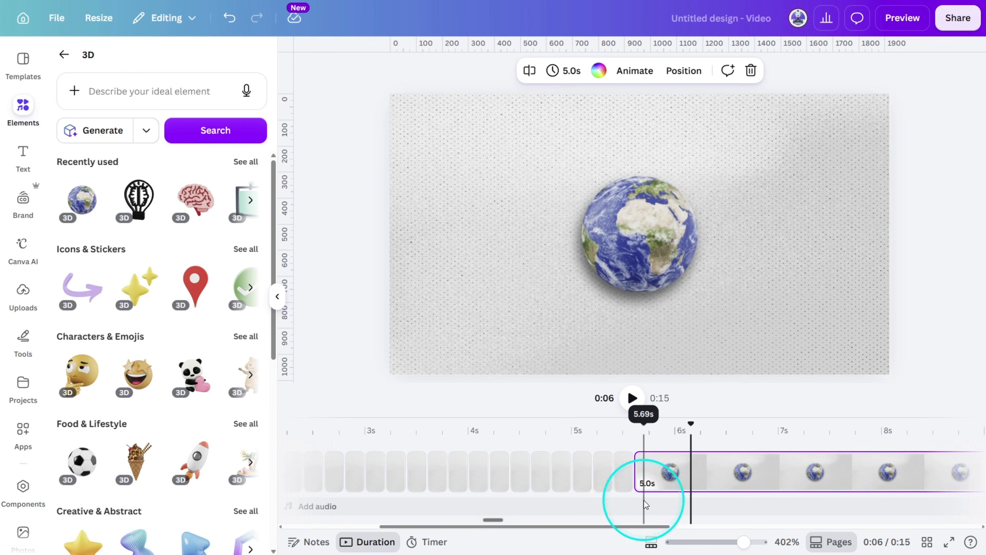
Copy the large brain's 0.2-second page and paste it after the last short lungs page, just before the globe.
left_click(623, 480)
left_click(605, 474)
key("ctrl+c")
left_click(620, 476)
key("ctrl+v")
left_click(602, 480)
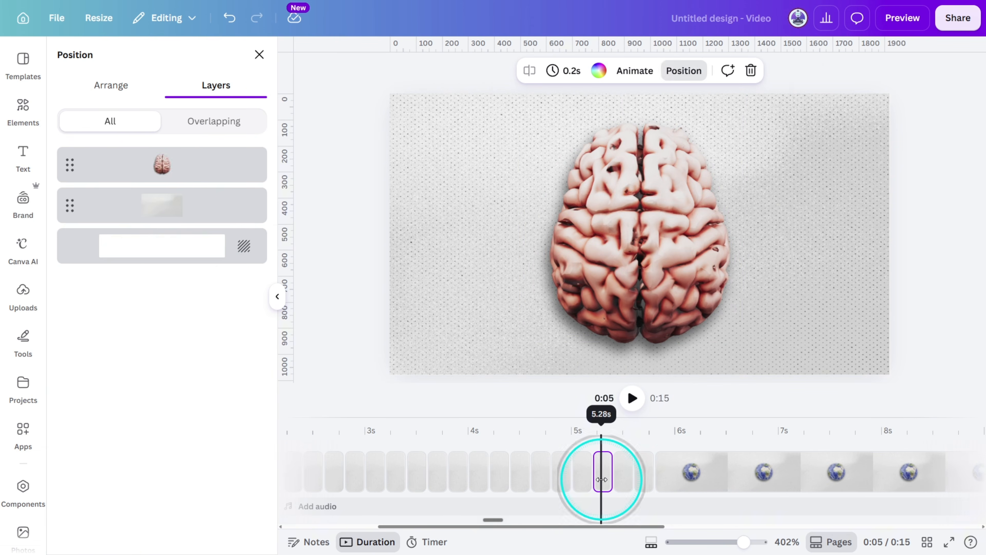
left_click(645, 480)
Open the download options for the video design.
left_click(926, 156)
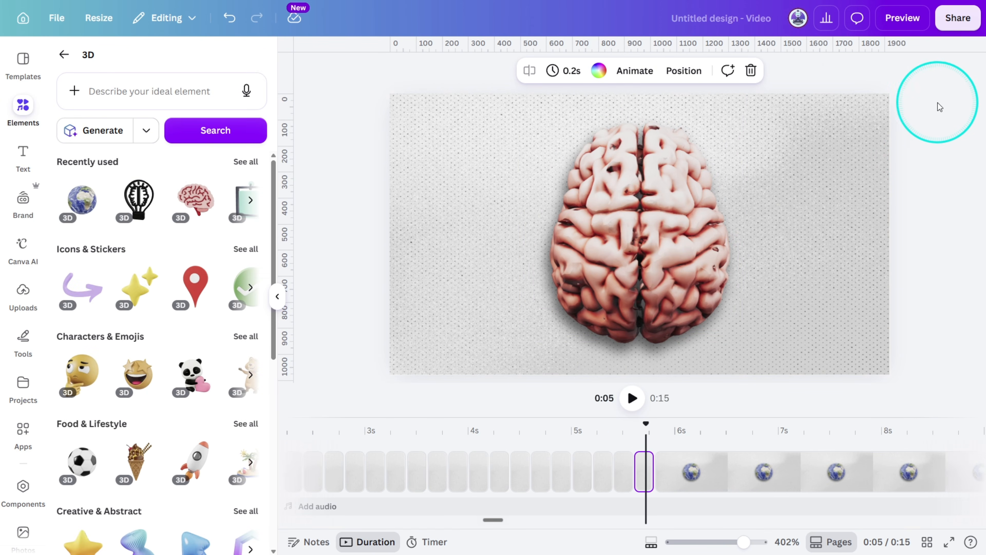
left_click(949, 20)
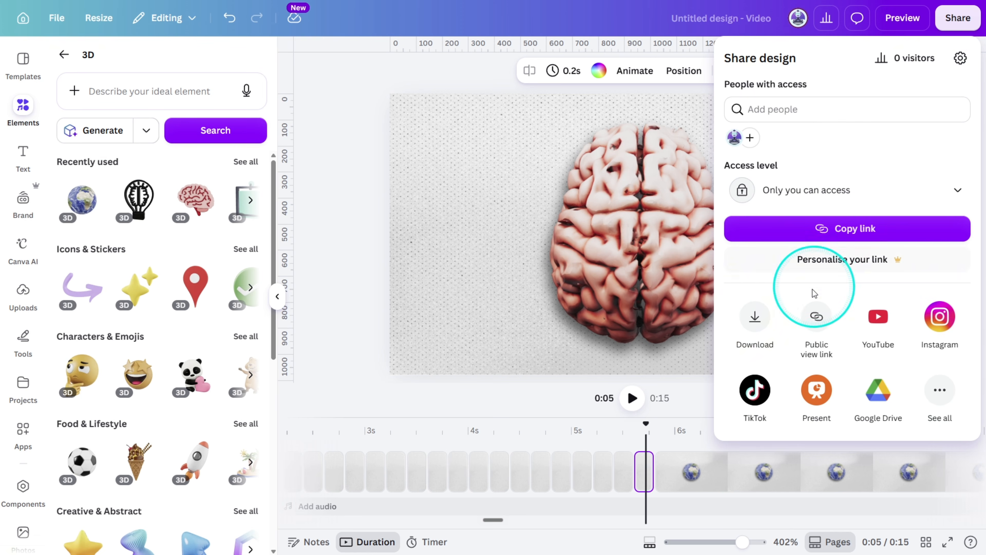
left_click(757, 311)
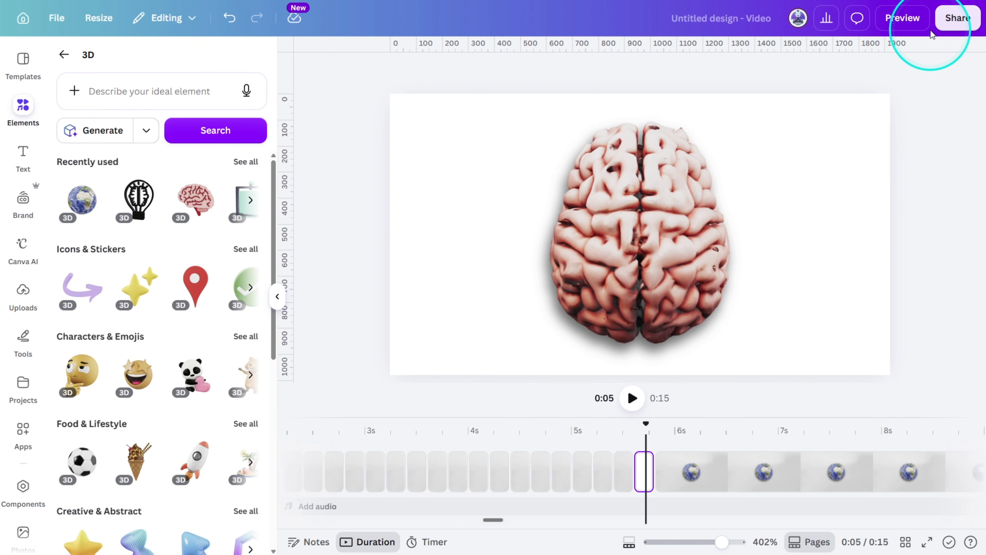
Download only the current large brain page (29) as a PNG with a transparent background.
left_click(948, 28)
left_click(761, 311)
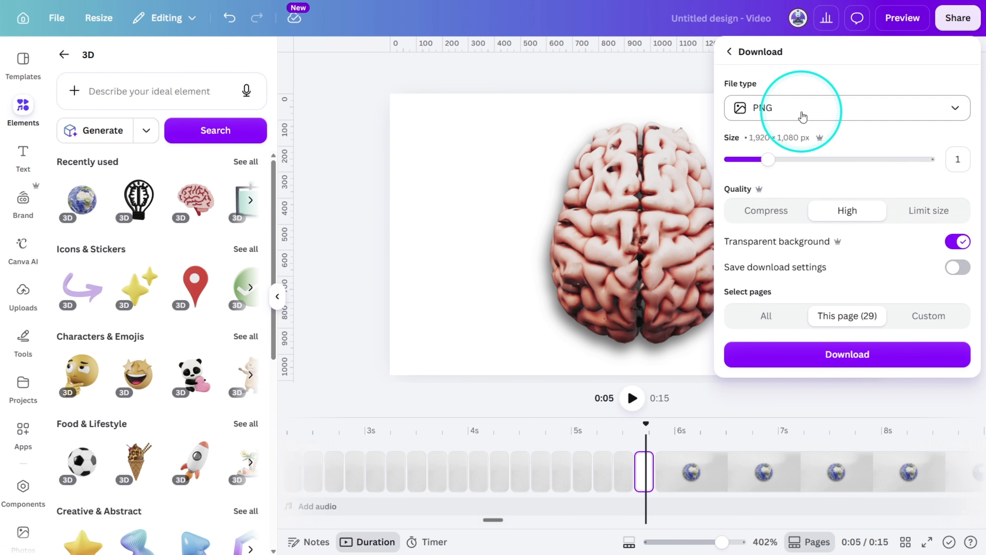
left_click(884, 363)
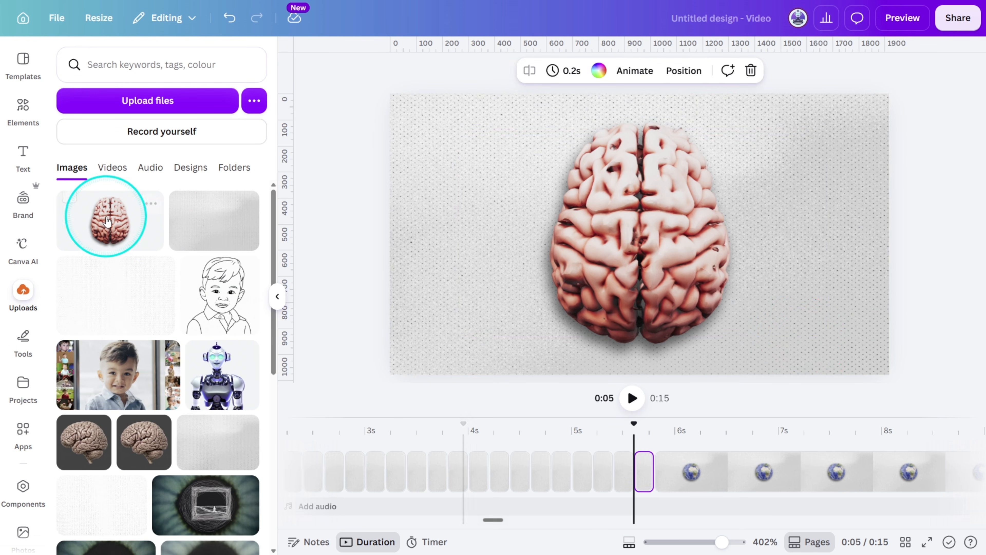
Add the uploaded transparent brain image, scale it to fill the page, and delete the 3D brain layer beneath it.
left_click(104, 217)
left_click_drag(825, 338, 891, 374)
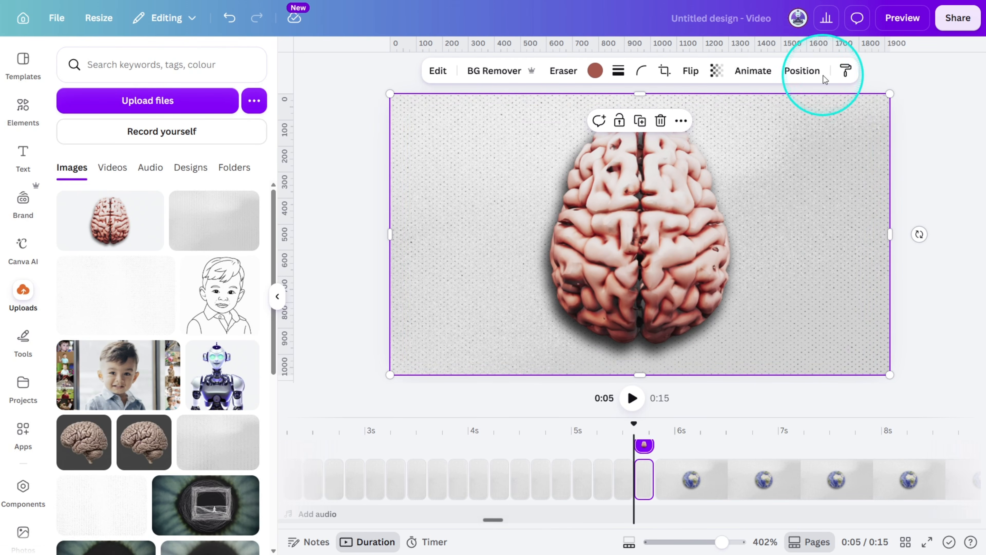
left_click(805, 75)
left_click(236, 220)
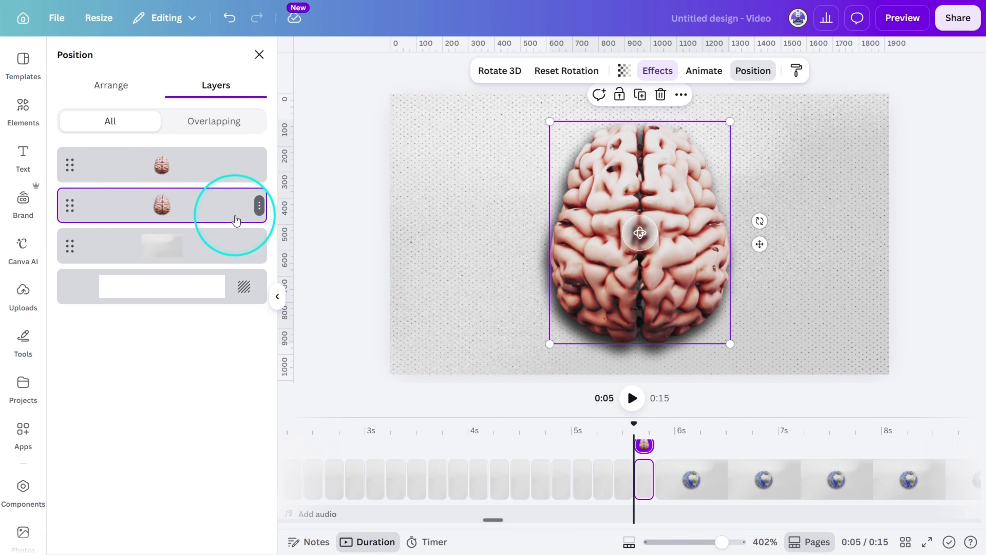
key("Delete")
Duplicate the full-page brain image in place and crop one copy to the left half and the other to the right half.
left_click(688, 244)
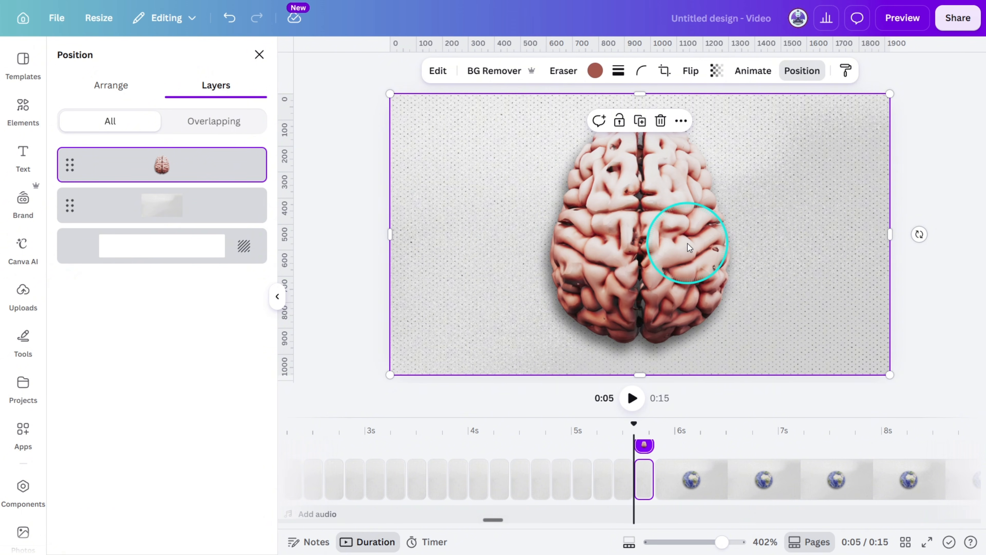
key("ctrl+z")
left_click_drag(688, 244, 684, 237)
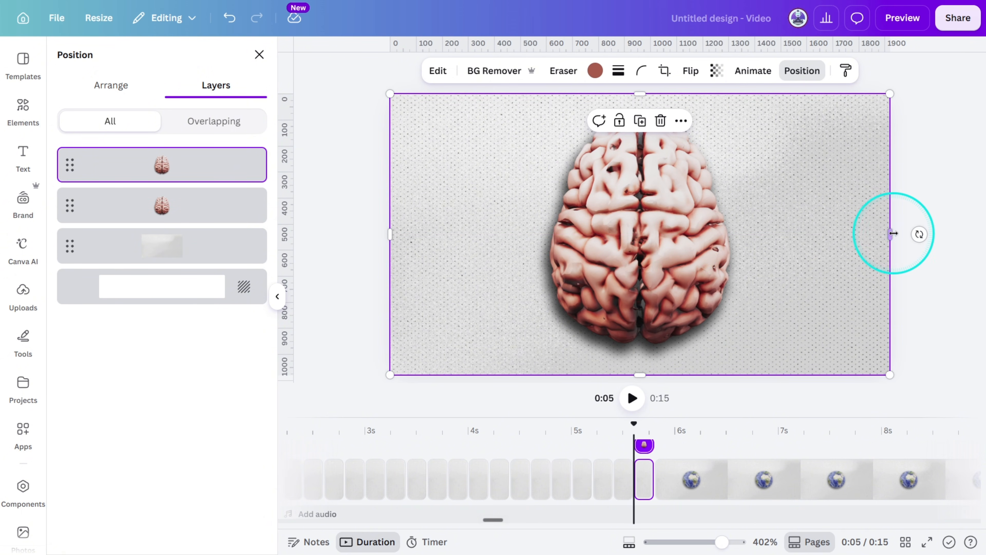
left_click_drag(892, 233, 645, 266)
left_click(707, 230)
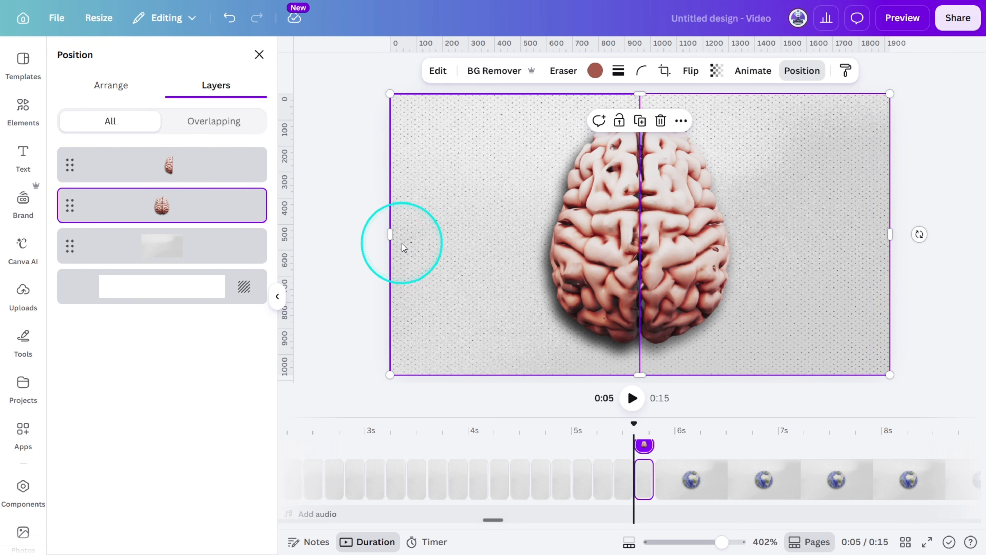
left_click_drag(391, 241, 642, 274)
left_click(911, 290)
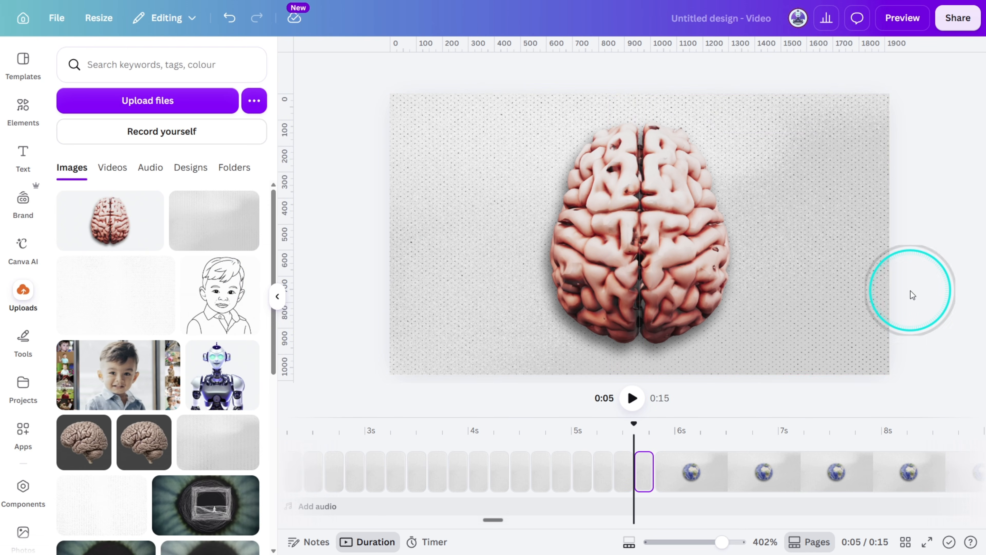
left_click_drag(821, 298, 486, 268)
key("ctrl+z")
key("ctrl+z")
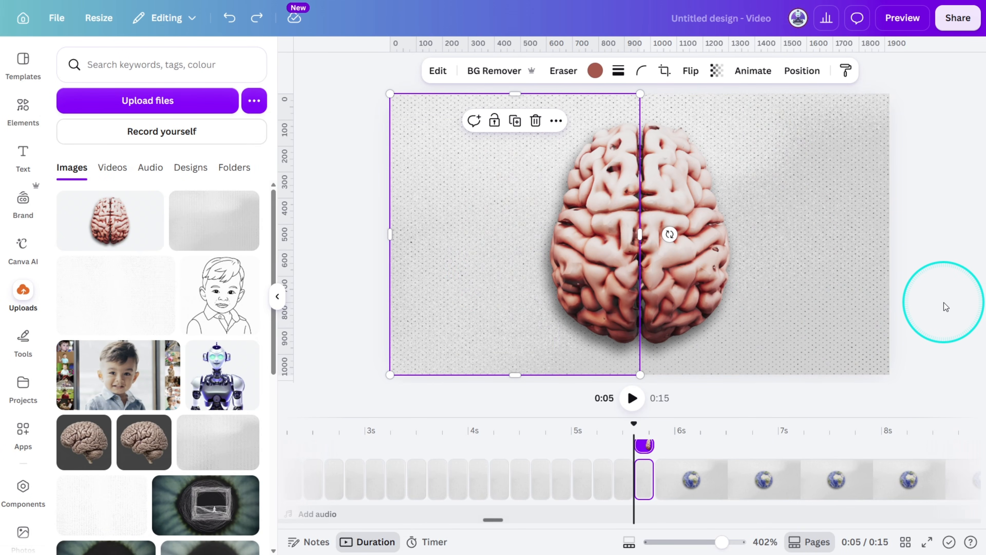
Paste the 3D globe onto the split-brain page and move its layer below both brain halves, just above the paper background.
left_click(945, 306)
left_click(643, 459)
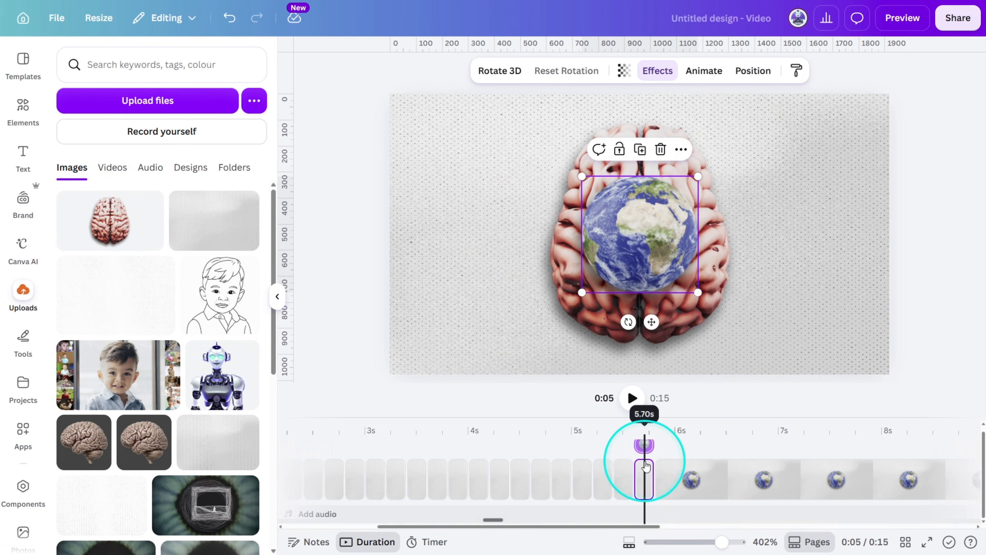
left_click(753, 70)
left_click(154, 172)
left_click_drag(154, 172, 161, 264)
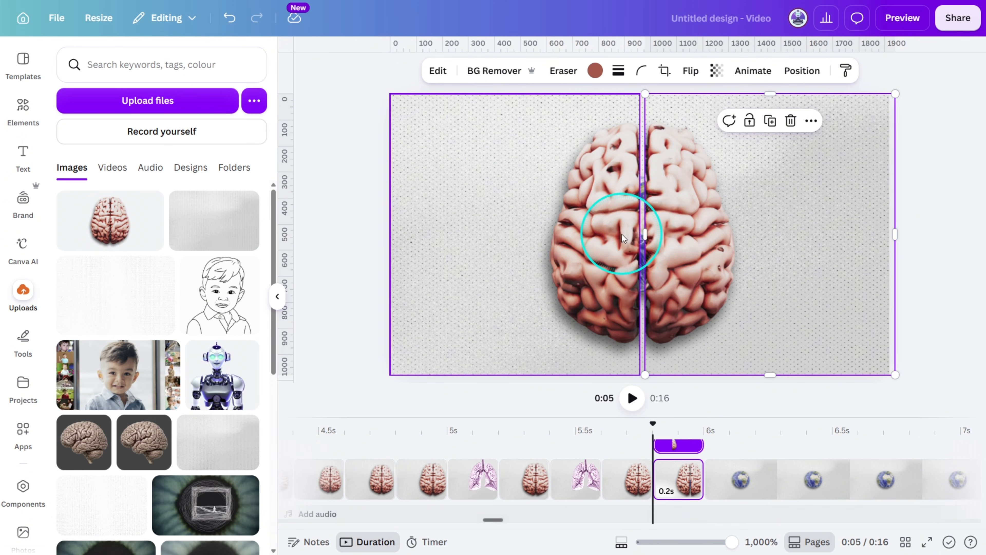
On the duplicated 0.2-second page, part the brain halves slightly, shrink the globe behind the gap, and rotate it a little.
left_click(641, 231)
left_click(677, 273)
left_click_drag(698, 293, 671, 265)
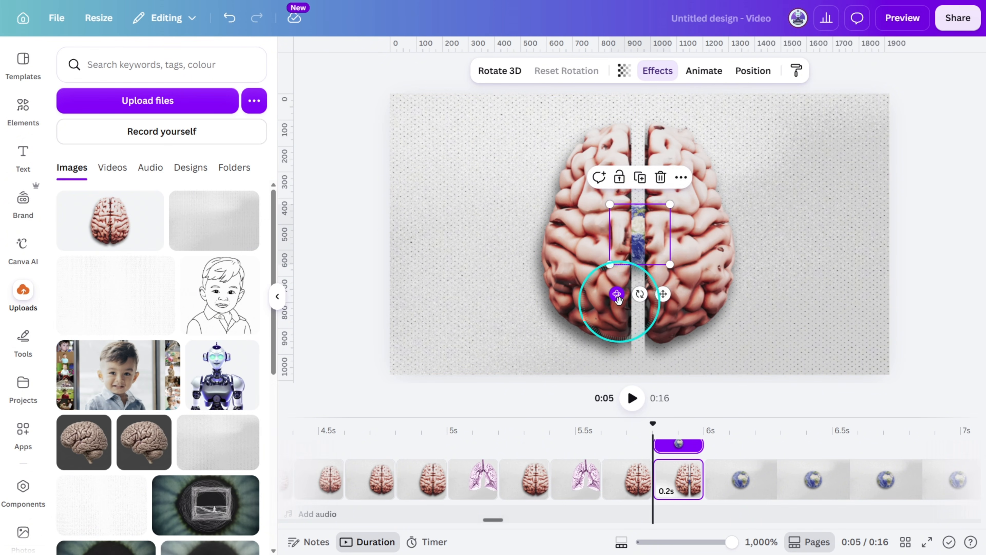
left_click_drag(618, 295, 610, 287)
On the next 0.2-second page, scale down both brain halves, enlarge the globe slightly, and turn it to a new angle.
left_click(682, 478)
left_click(700, 294)
left_click_drag(893, 374, 881, 364)
left_click_drag(884, 94, 877, 101)
left_click(553, 178)
left_click_drag(381, 93, 388, 101)
left_click_drag(388, 376, 400, 361)
left_click_drag(678, 264, 686, 264)
left_click(641, 250)
left_click_drag(614, 269, 639, 295)
Duplicate the split-brain page and move both halves a little further apart around the globe.
left_click(726, 479)
key("ctrl+d")
left_click_drag(672, 265, 693, 268)
left_click_drag(603, 268, 594, 268)
left_click(638, 251)
Add more duplicate pages, widening the gap between the brain halves until the enlarged globe stands free between them.
left_click(778, 479)
key("ctrl+d")
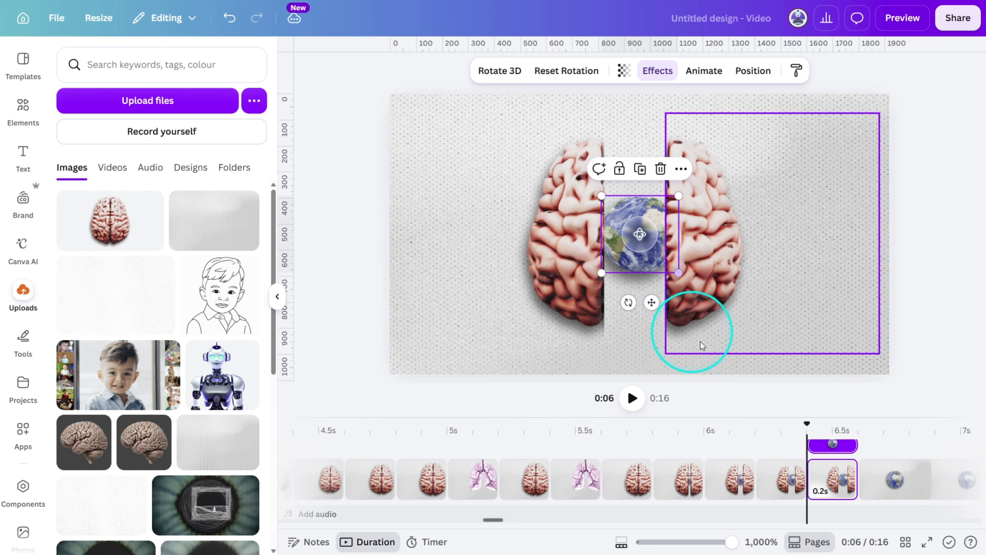
key("ctrl+d")
Keep duplicating the last split-brain page, shifting the halves outward and rotating the globe in each copy.
key("ctrl+d")
left_click(591, 274)
left_click_drag(699, 269, 705, 268)
left_click_drag(537, 237, 531, 236)
left_click(638, 251)
left_click(842, 480)
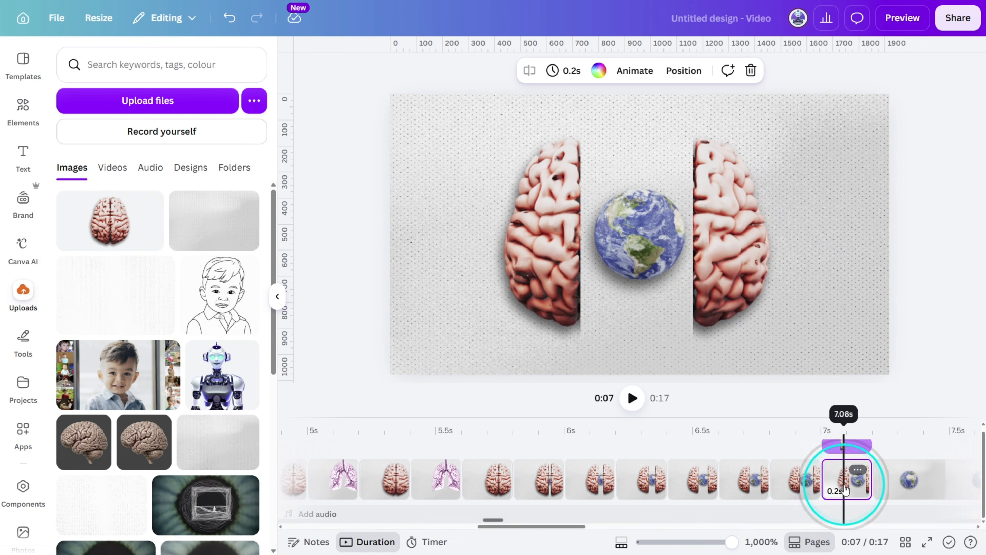
key("ctrl+d")
left_click(900, 476)
key("ctrl+d")
left_click(622, 259)
left_click(796, 476)
Duplicate the latest page, rotate the globe, and push the brain halves toward the edges of the page.
key("ctrl+d")
left_click_drag(640, 235, 643, 245)
left_click_drag(766, 287, 775, 286)
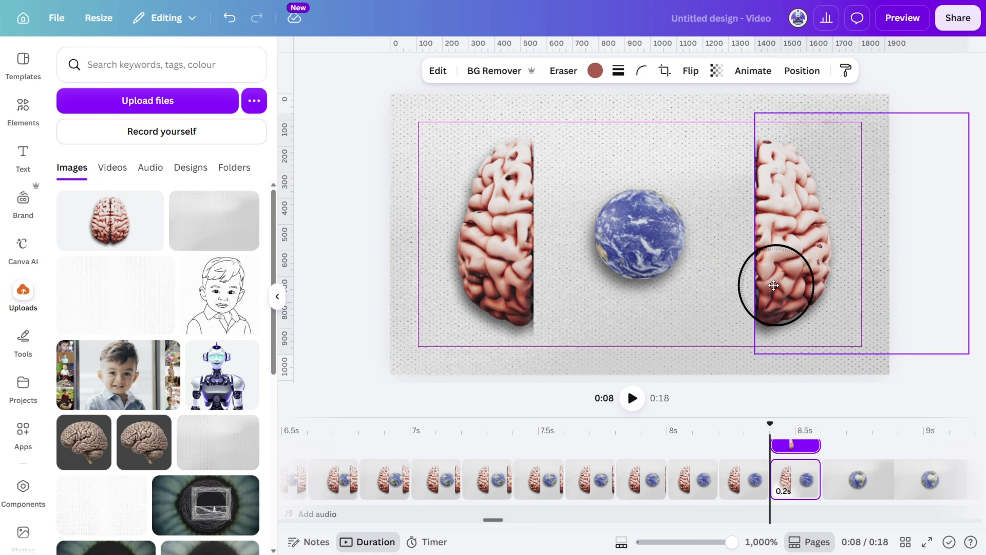
left_click(806, 478)
key("ctrl+d")
left_click(639, 251)
left_click_drag(640, 235, 643, 245)
left_click_drag(820, 272, 863, 280)
Paste the 3D eyeball over the globe on the last short page and shrink it to the globe's size.
left_click(689, 489)
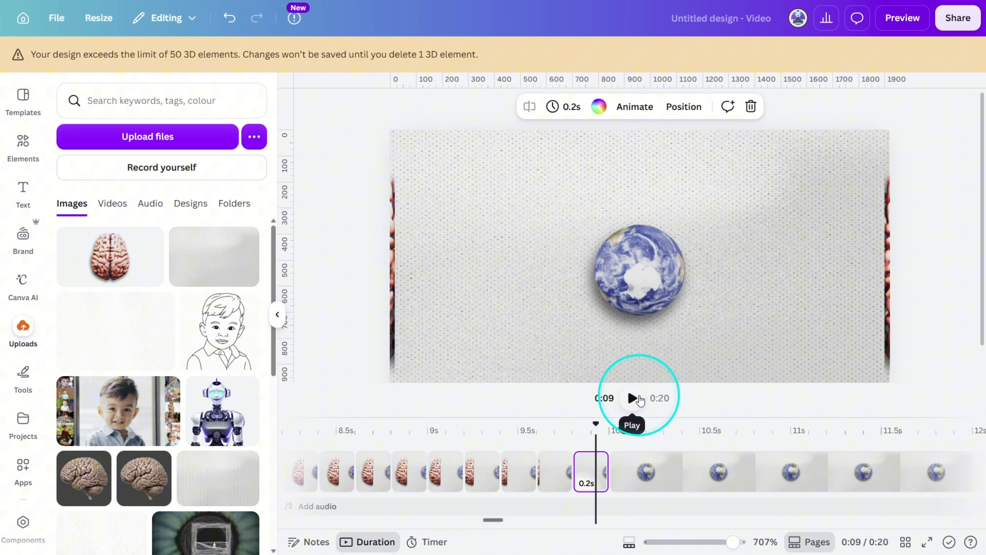
key("ctrl+v")
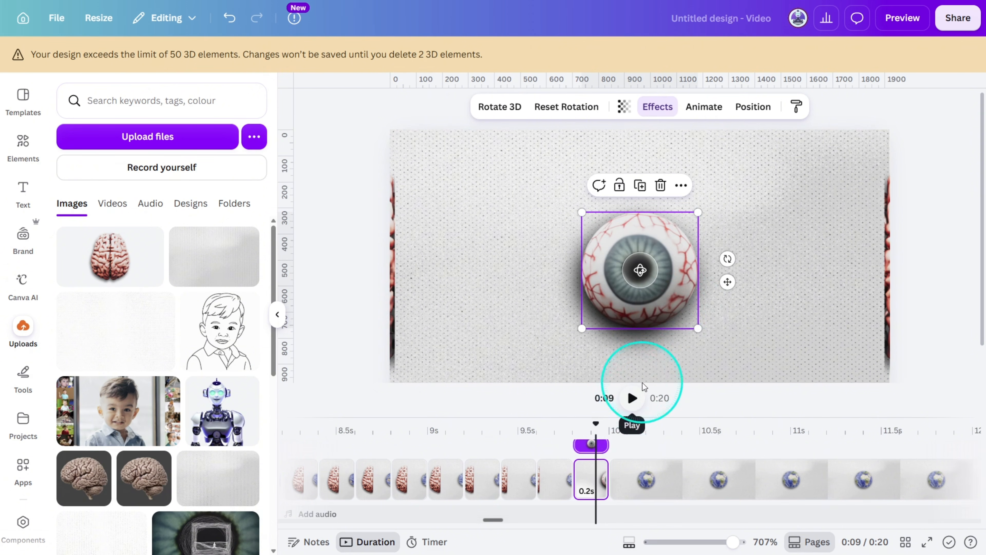
left_click_drag(698, 327, 680, 314)
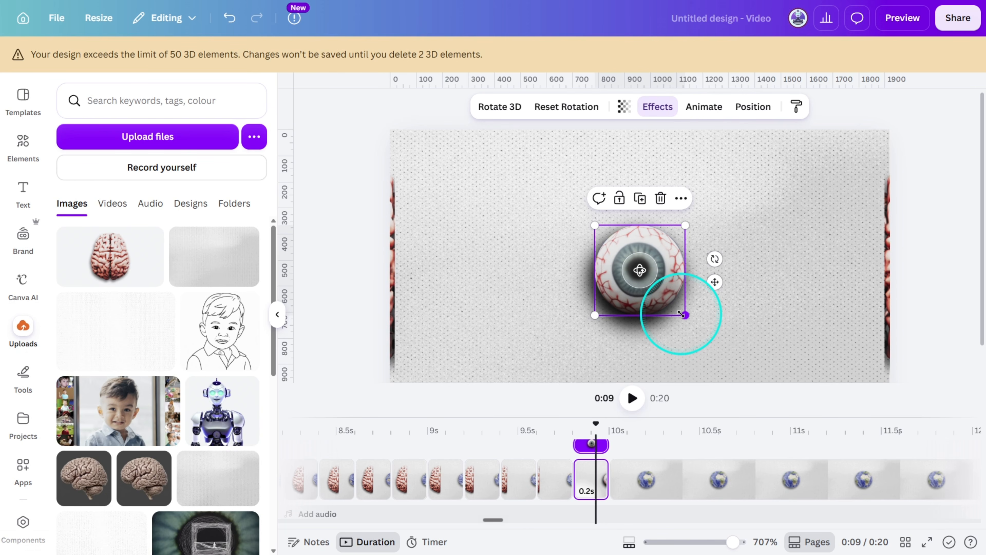
Lower the eyeball's transparency value so the globe shows through, and rotate the eyeball downward.
left_click(623, 109)
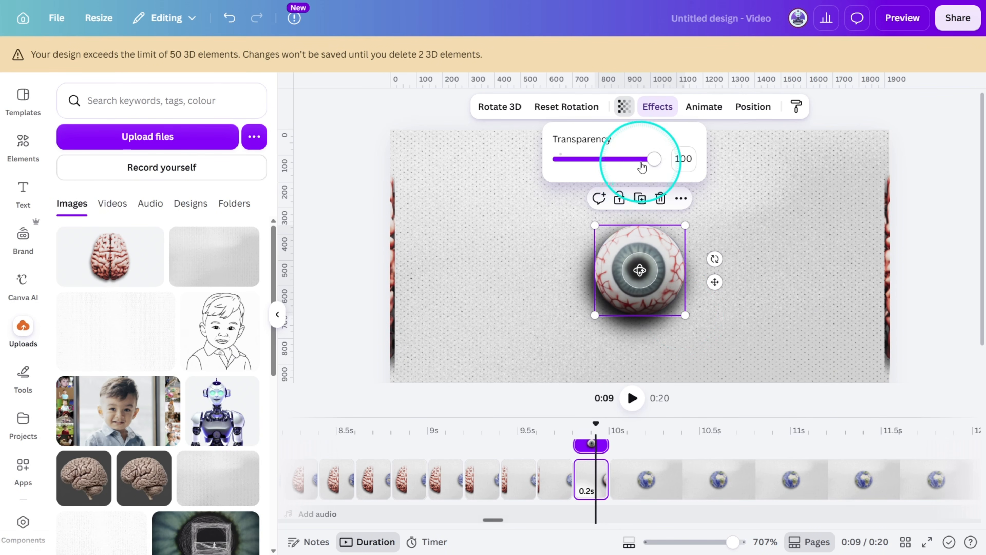
left_click_drag(642, 167, 633, 159)
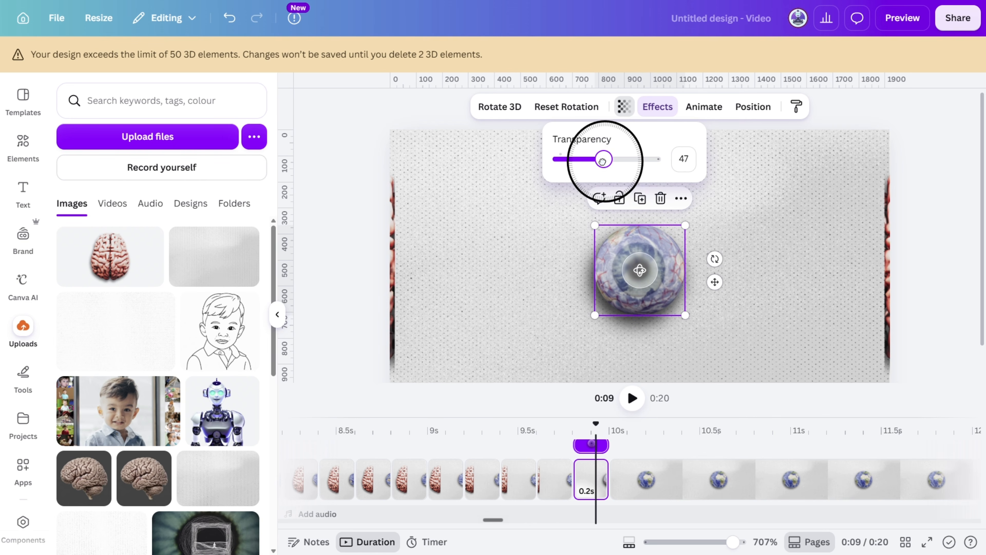
left_click_drag(640, 273, 641, 302)
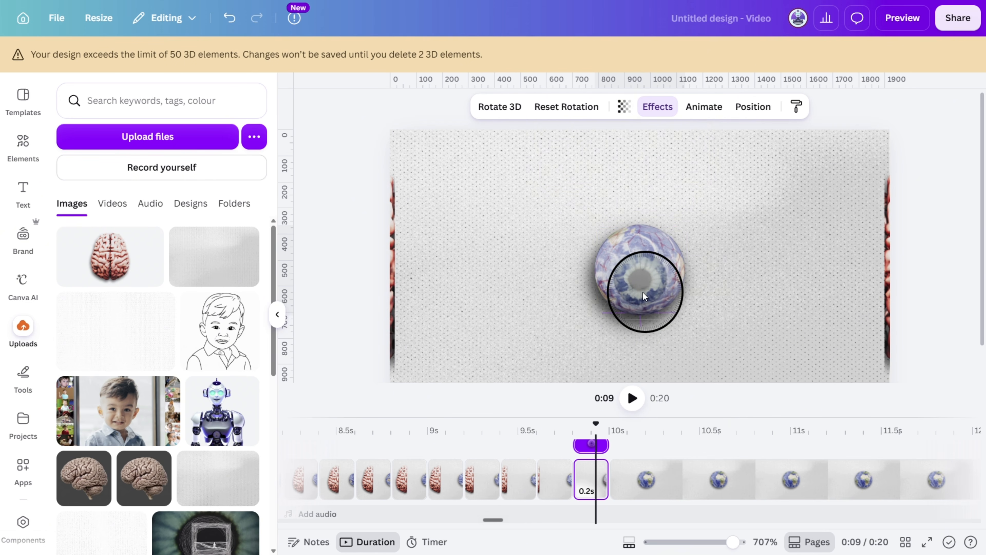
Duplicate the blended page, rotate the eyeball in the copy, and raise its transparency value slightly.
left_click(899, 281)
key("ctrl+d")
left_click(640, 278)
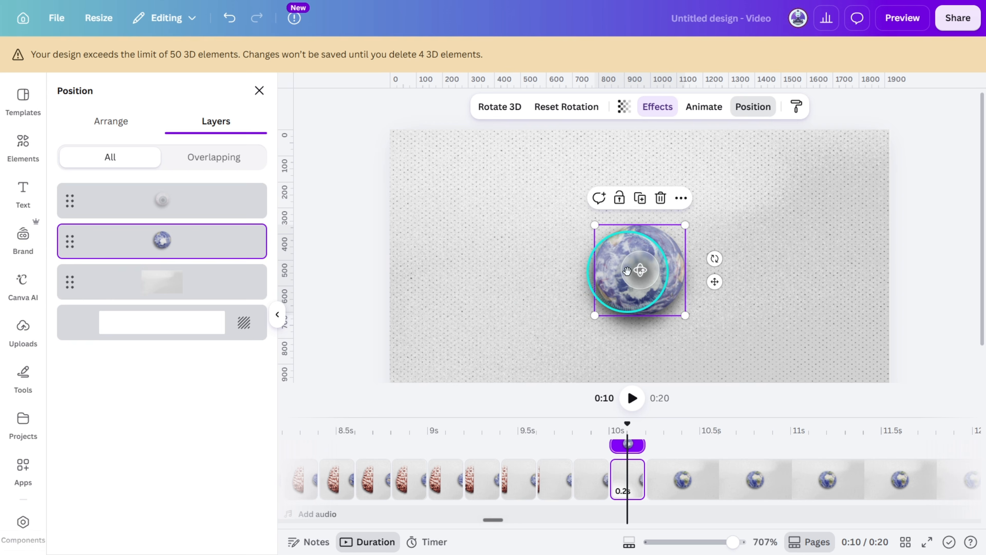
left_click_drag(639, 270, 650, 269)
left_click(661, 265)
left_click(624, 107)
left_click_drag(575, 159, 597, 159)
Duplicate the blended page again, selecting the globe through its layer, and turn both the globe and the eyeball.
left_click(905, 278)
key("ctrl+d")
left_click(641, 273)
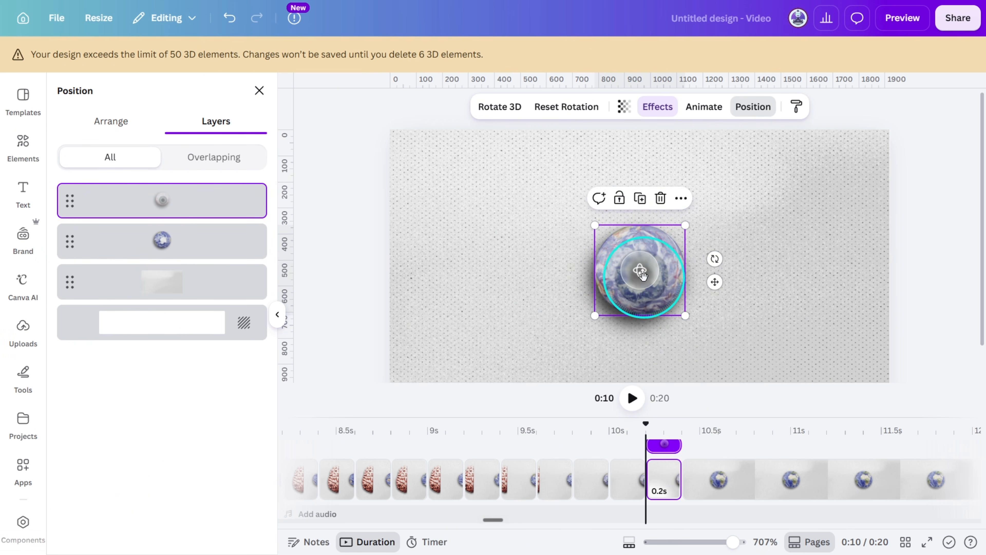
left_click(204, 234)
left_click(656, 264)
left_click_drag(640, 270, 663, 249)
left_click(624, 106)
Add another copy of the blended page, rotate the globe, and make the eyeball more opaque.
left_click(667, 480)
key("ctrl+d")
left_click(204, 235)
left_click(656, 265)
left_click(624, 106)
left_click_drag(617, 158, 630, 158)
Add several more duplicates of the globe-and-eyeball page, rotating the eyeball to a new angle in each one.
left_click(706, 486)
key("ctrl+d")
mouse_move(640, 271)
left_mouse_down()
mouse_move(652, 258)
mouse_move(637, 259)
left_mouse_up()
left_click(740, 485)
key("ctrl+d")
left_click(657, 264)
left_click(771, 481)
key("ctrl+d")
left_click(809, 481)
key("ctrl+d")
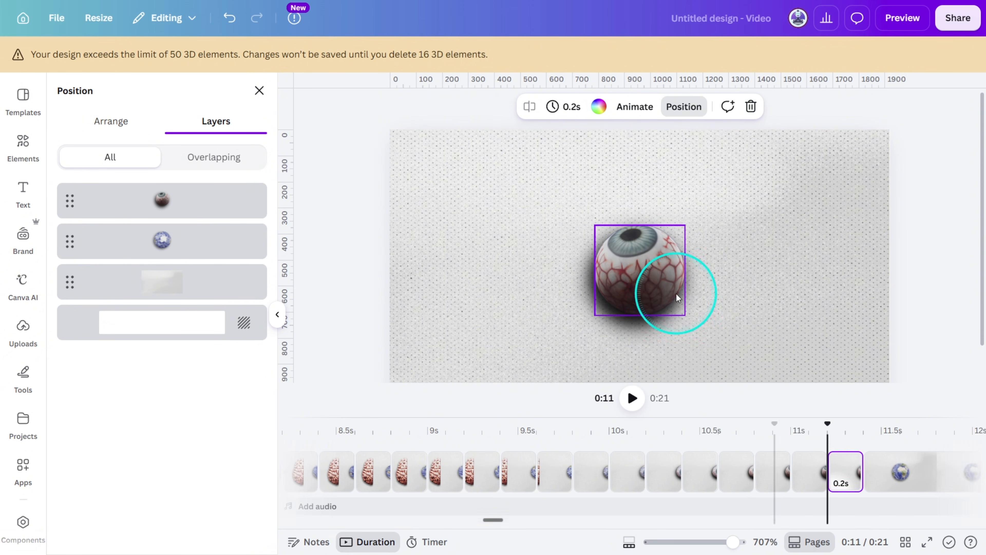
Duplicate the page, rotate the eyeball, raise its transparency value close to full opacity, and close the layer list.
left_click(846, 478)
key("ctrl+d")
left_click(657, 268)
left_click(624, 106)
left_click_drag(642, 159, 650, 158)
left_click(258, 90)
Duplicate the opaque eyeball page repeatedly, turning the eyeball in a new direction on each copy.
left_click(890, 486)
key("ctrl+d")
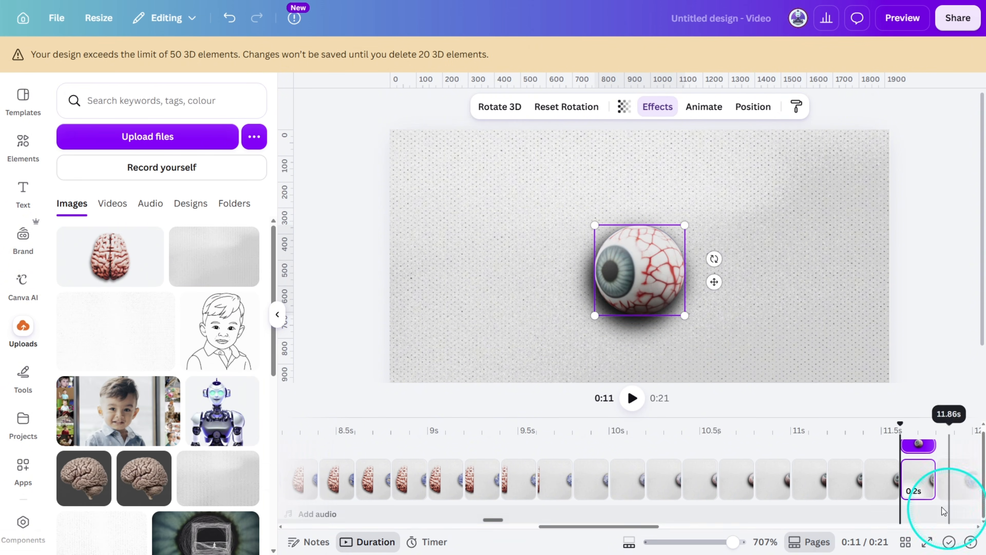
left_click(921, 486)
key("ctrl+d")
left_click(953, 486)
key("ctrl+d")
left_click(786, 482)
key("ctrl+d")
left_click(820, 482)
key("ctrl+d")
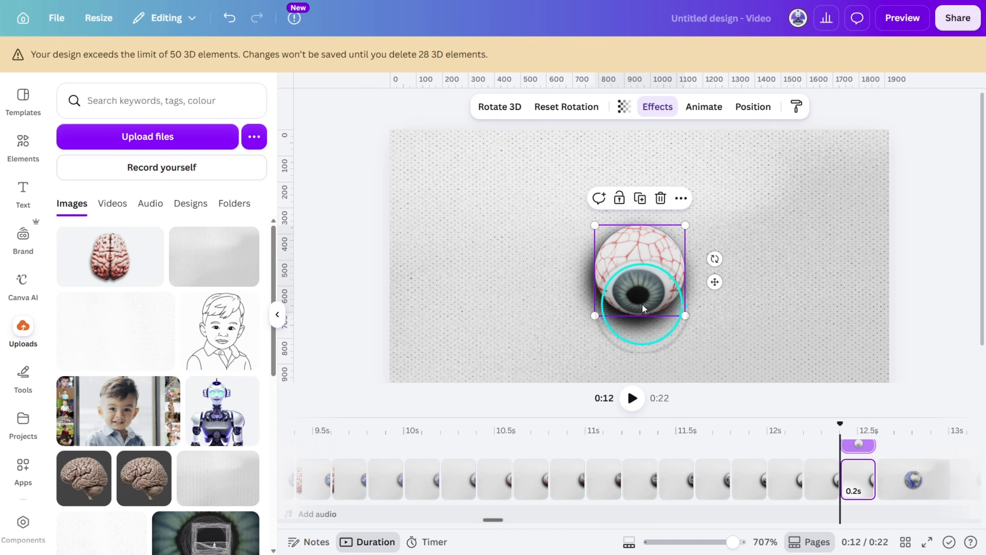
Add further eyeball pages, rotating the eye step by step until the iris faces straight ahead.
left_click(859, 482)
key("ctrl+d")
left_click(656, 286)
left_click(895, 480)
key("ctrl+d")
left_click_drag(640, 271, 639, 266)
left_click(930, 482)
key("ctrl+d")
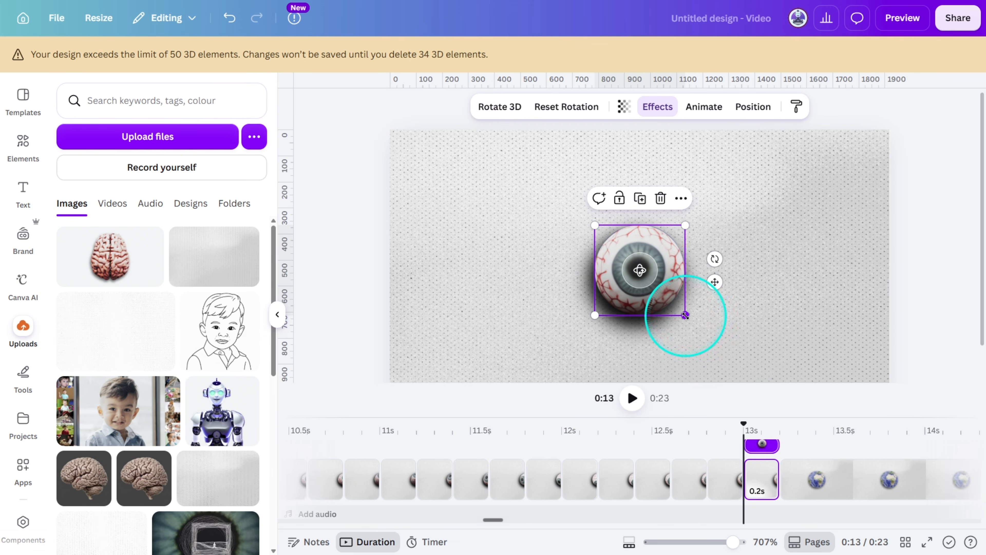
Duplicate the front-facing eyeball page several times, enlarging the eyeball on each copy to start a zoom-in.
key("ctrl+d")
left_click_drag(685, 316, 755, 383)
left_click(798, 480)
key("ctrl+d")
left_click(835, 476)
key("ctrl+d")
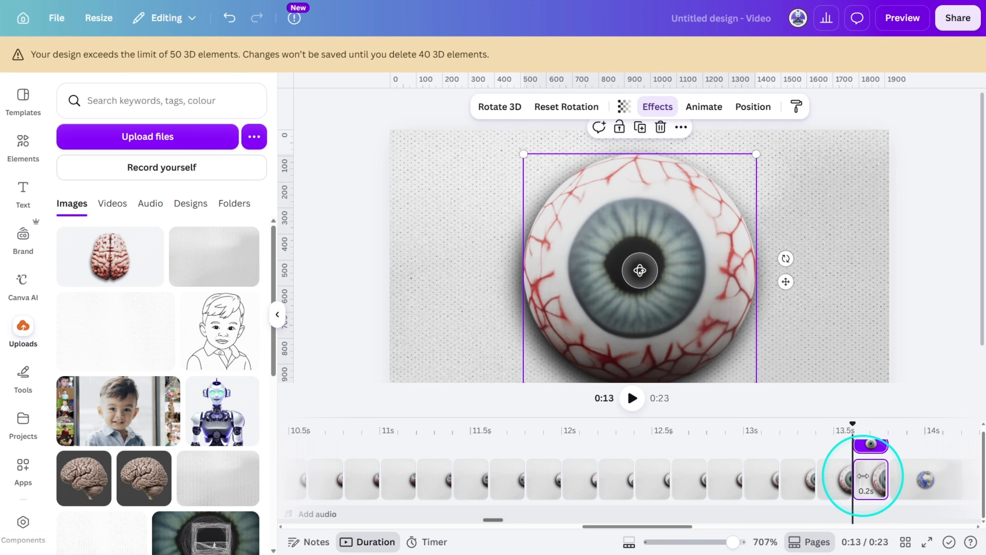
Continue duplicating the enlarged eyeball page and scaling the eye up until the iris spreads across the page.
key("ctrl+d")
left_click(894, 473)
key("ctrl+d")
left_click_drag(723, 336, 773, 387)
key("ctrl+d")
key("ctrl+d")
Finish the eye zoom with more duplicated pages, enlarging the eyeball until the pupil dominates the last frame.
key("ctrl+d")
key("ctrl+d")
left_click(877, 476)
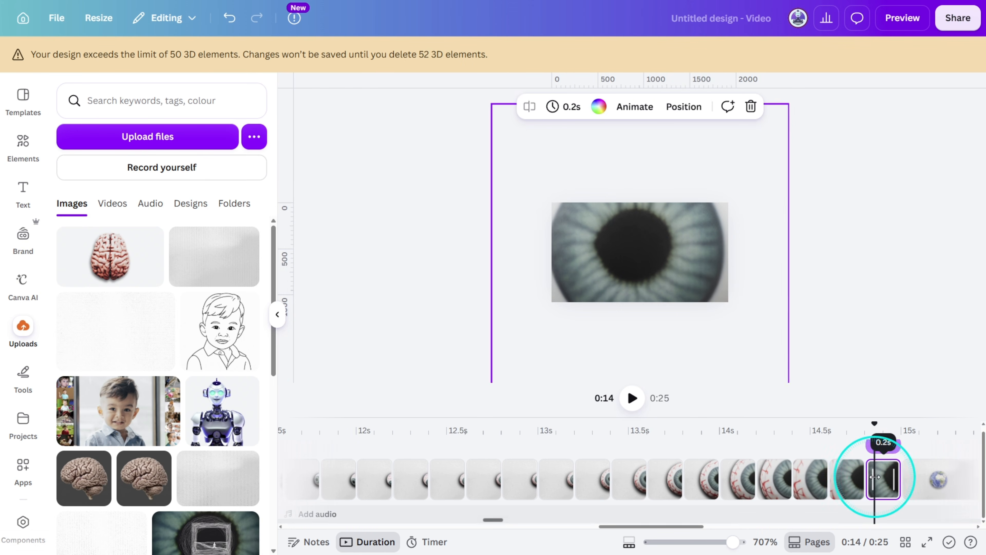
key("ctrl+d")
left_click_drag(743, 356, 763, 388)
left_click(919, 477)
key("ctrl+d")
left_click_drag(768, 380, 784, 394)
left_click(951, 475)
key("ctrl+d")
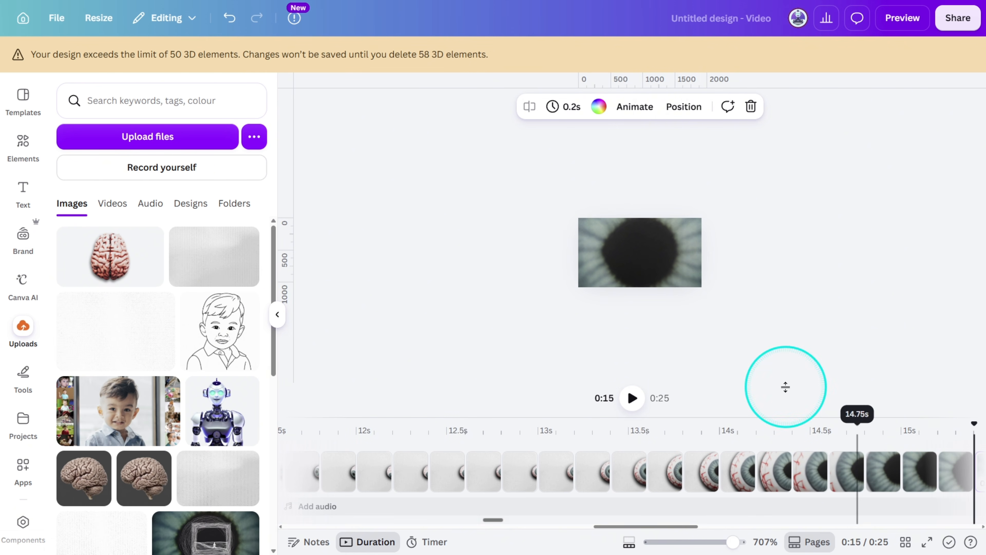
left_click(667, 268)
left_click(868, 171)
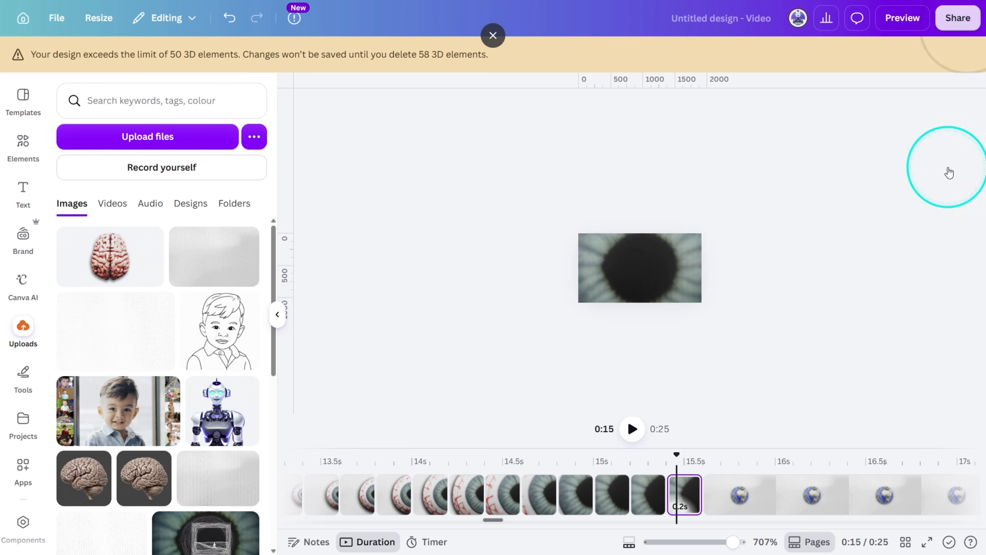
Set a PNG download to this page only (78) with transparent background off, and close the options without downloading.
left_click(958, 17)
left_click(756, 316)
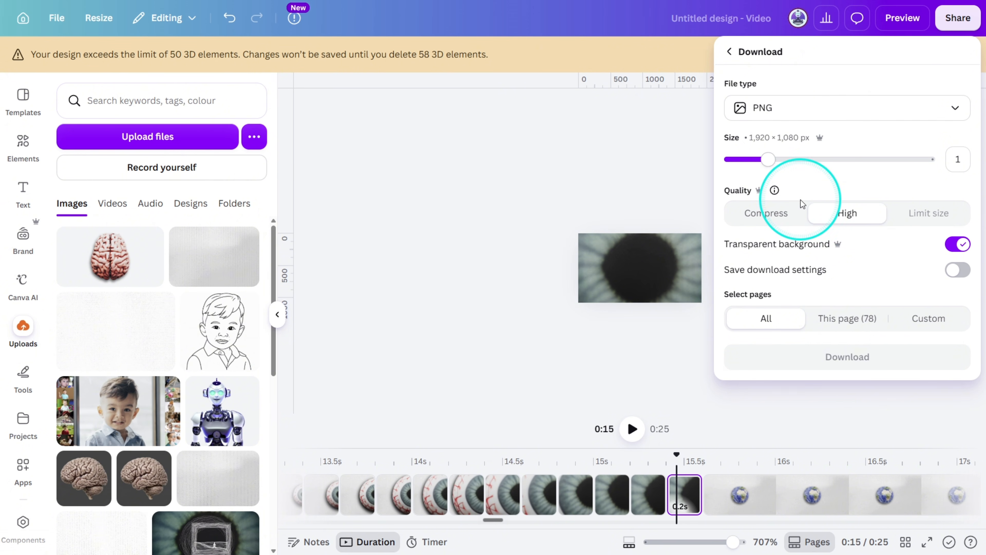
left_click(839, 323)
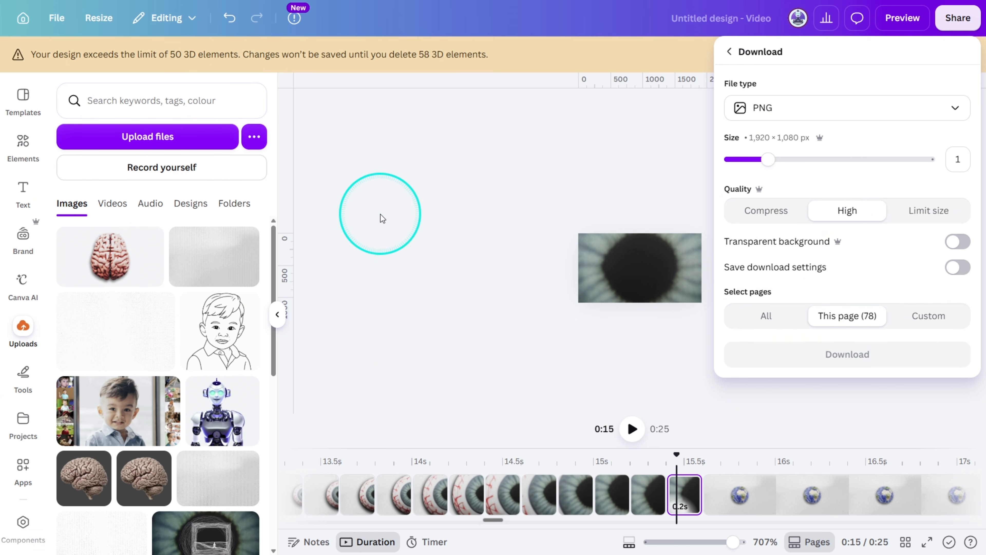
left_click(397, 245)
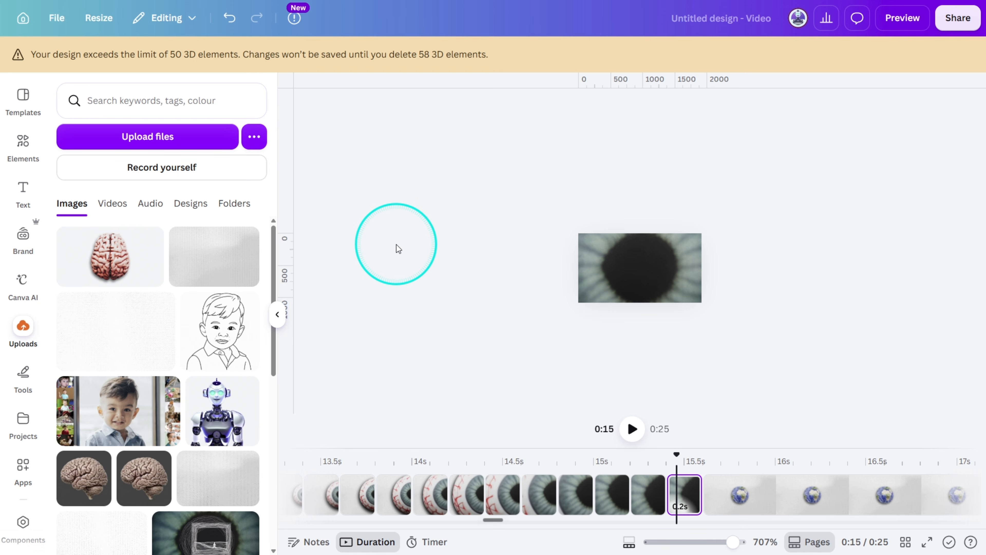
left_click_drag(653, 528, 444, 518)
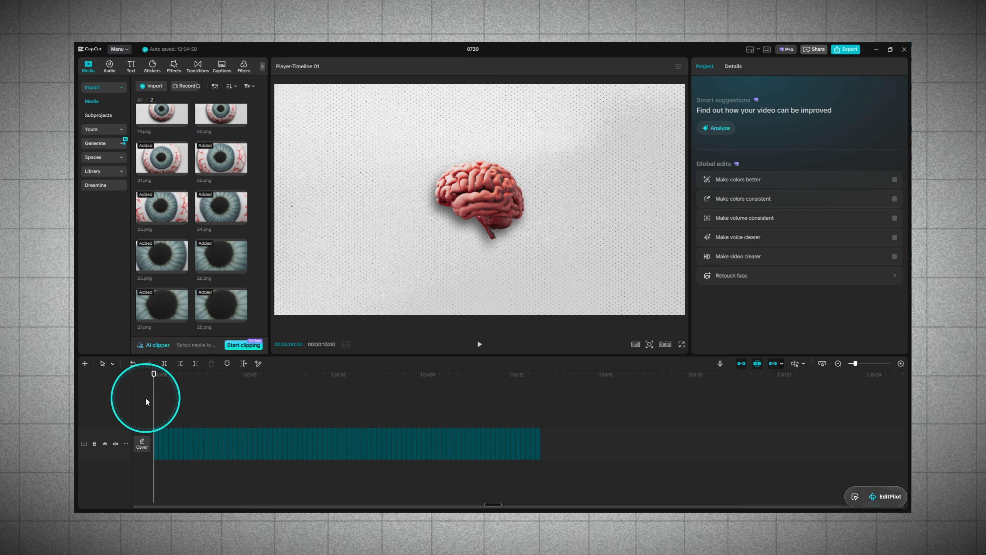
key("space")
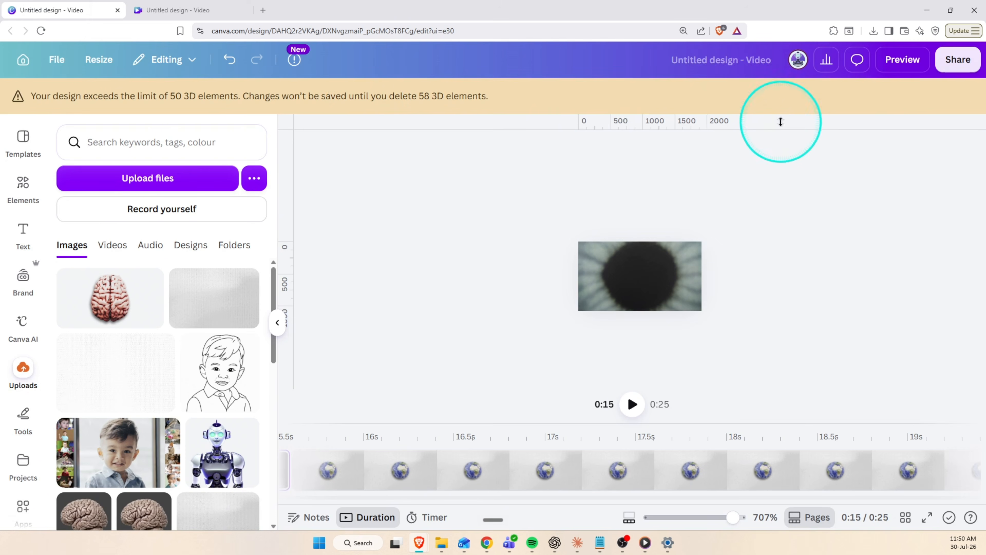
Name the current design "original" and name the second, blank video design "frames 001".
left_click(741, 66)
key("Caps_Lock")
type("original")
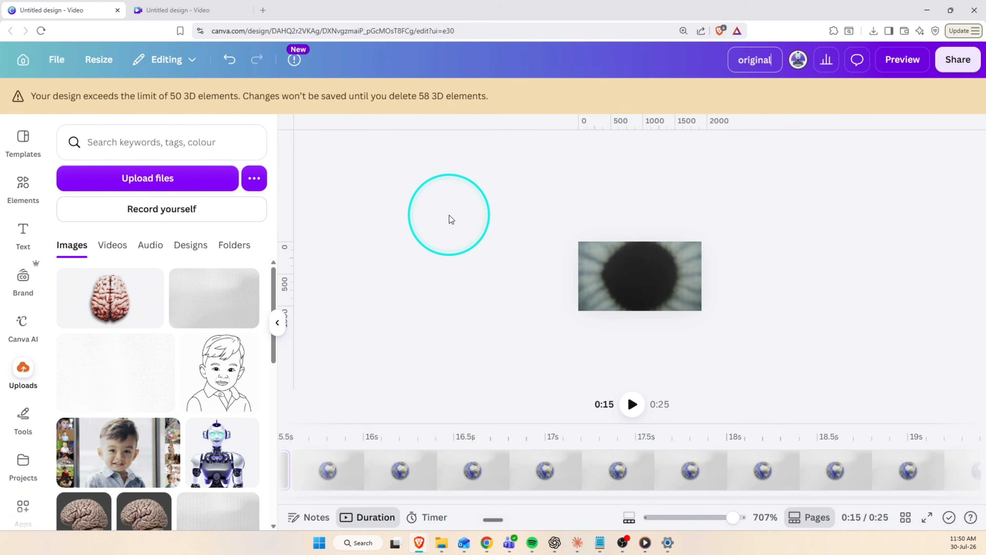
key("ctrl+Tab")
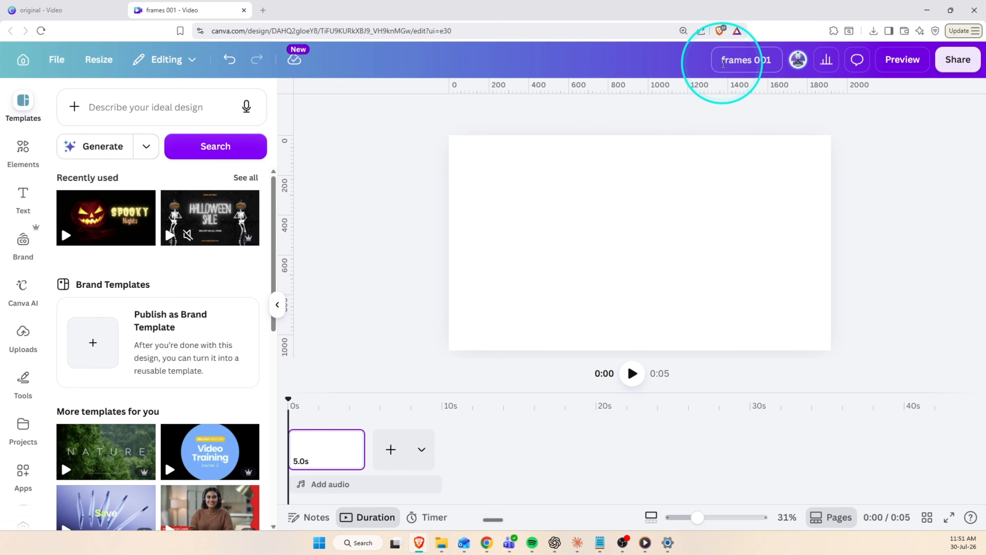
Copy the globe-to-pupil pages from the original design into frames 001 and remove its blank first page.
left_click(77, 14)
left_click(498, 468)
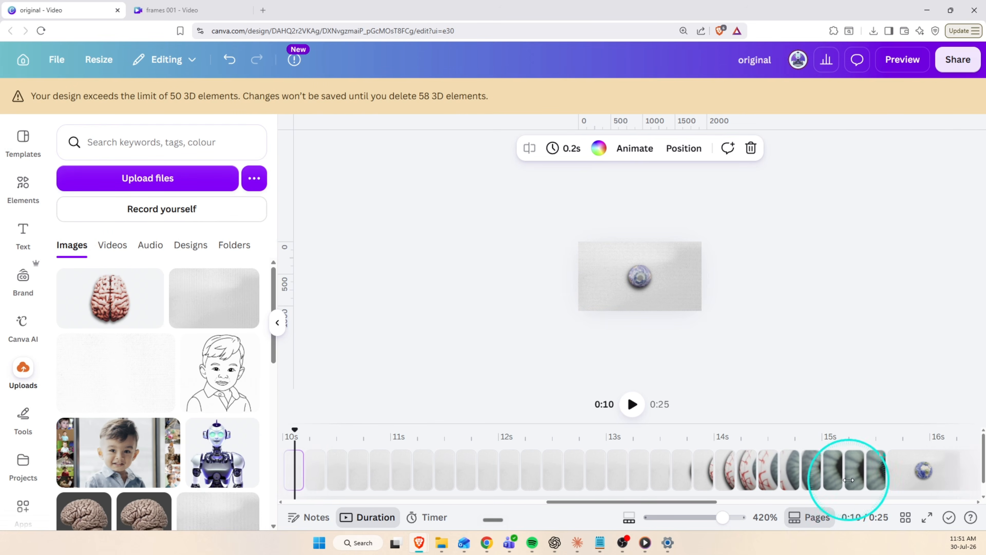
right_click(572, 466)
left_click(210, 10)
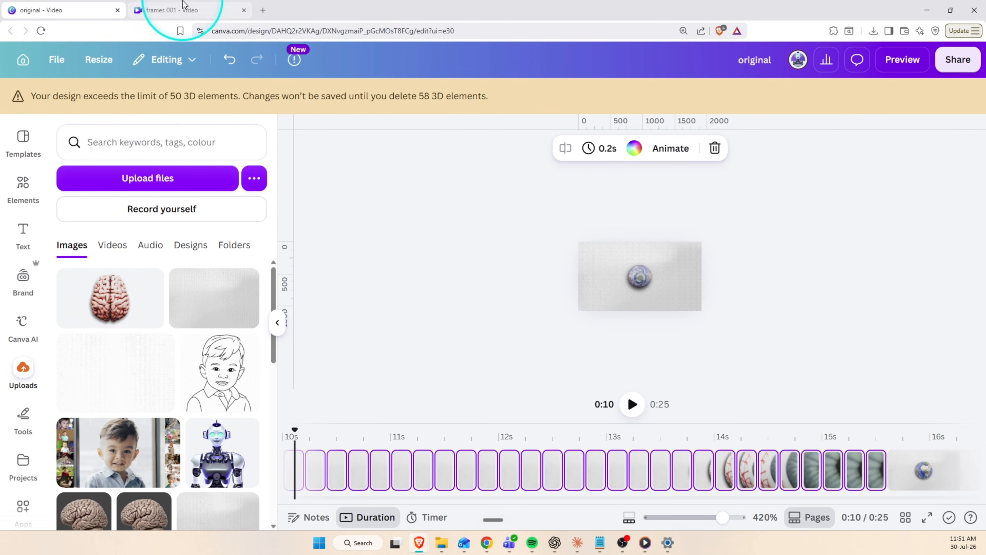
left_click(94, 456)
key("ctrl+v")
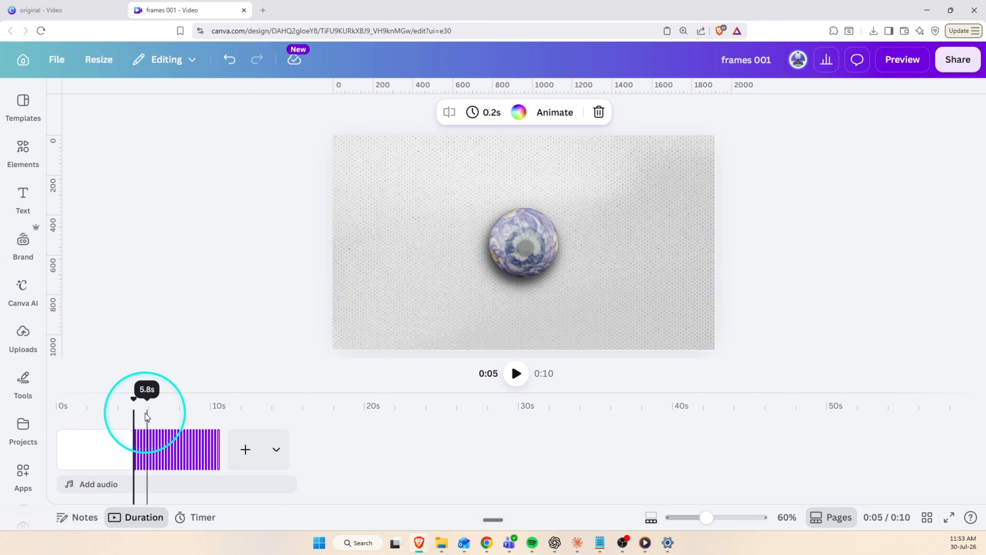
left_click_drag(135, 405, 200, 416)
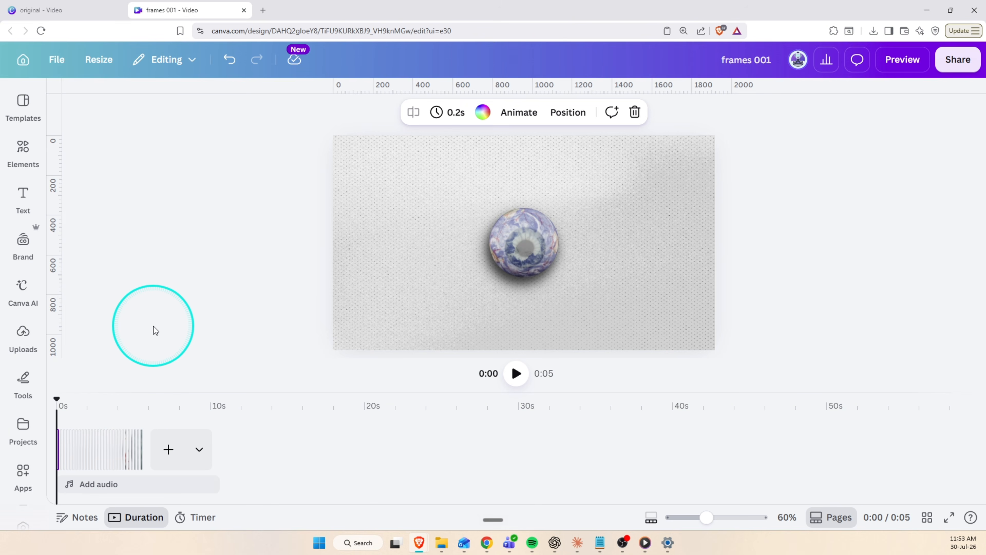
left_click(156, 329)
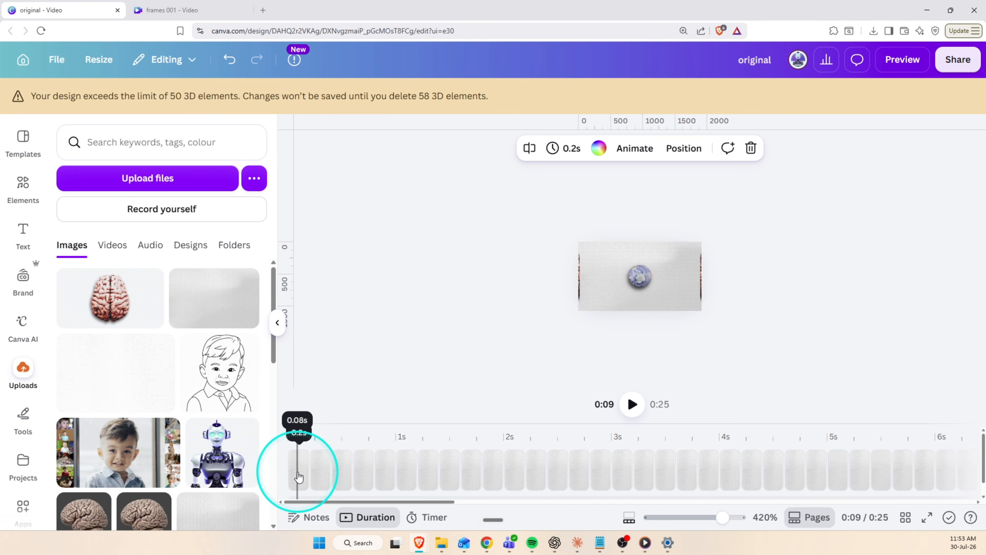
key("ctrl+a")
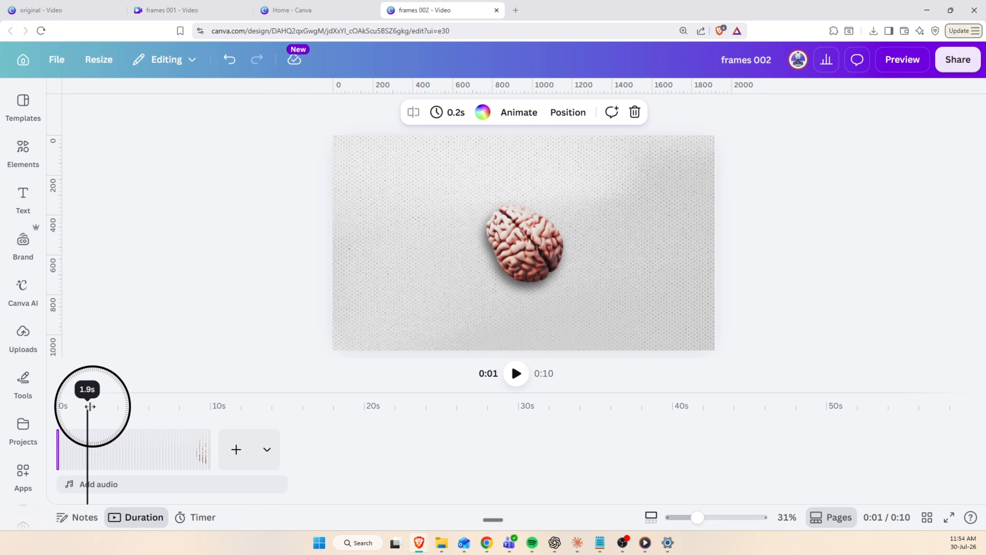
Check the pages of frames 002 and download all of them as high-quality PNG images.
left_click_drag(90, 404, 186, 408)
left_click(958, 18)
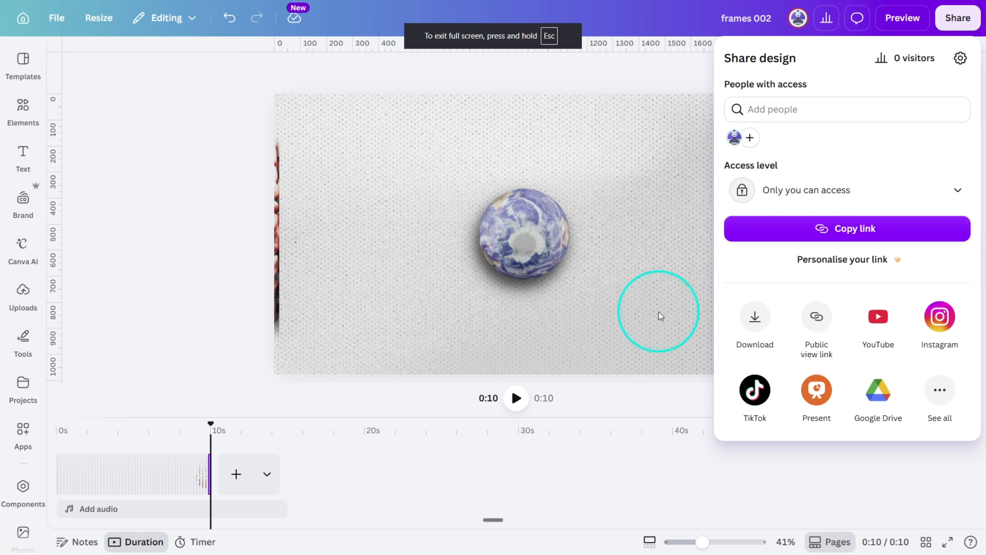
left_click(755, 314)
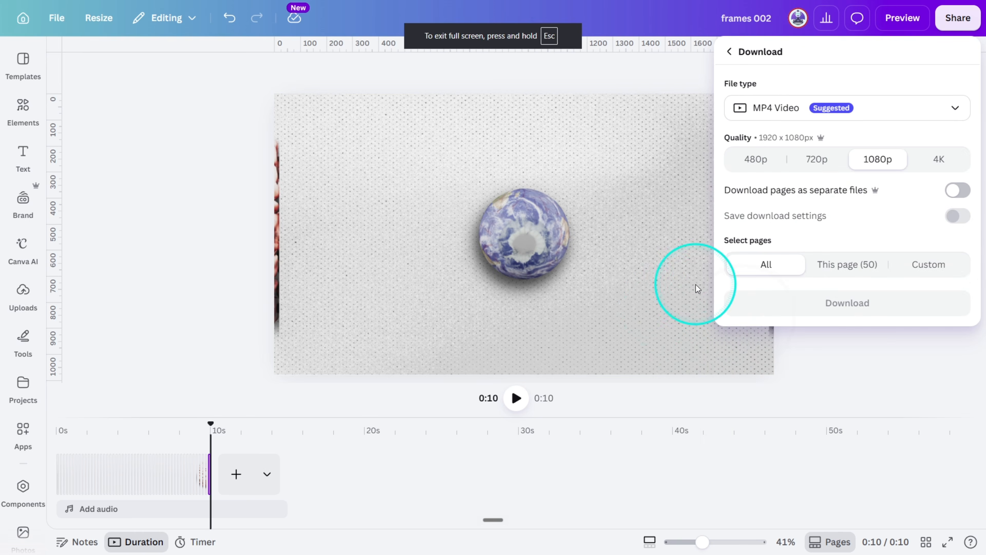
left_click(805, 115)
left_click(802, 181)
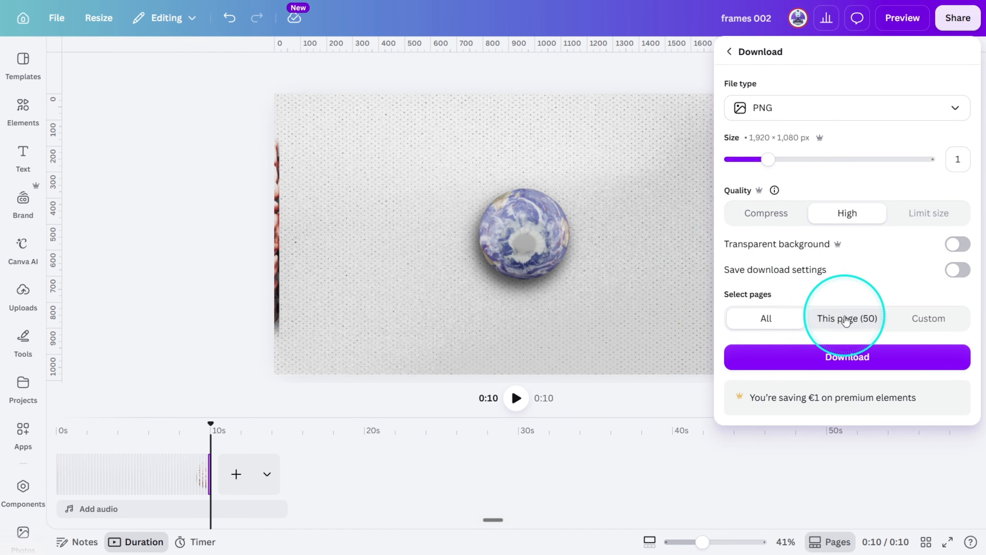
left_click(809, 355)
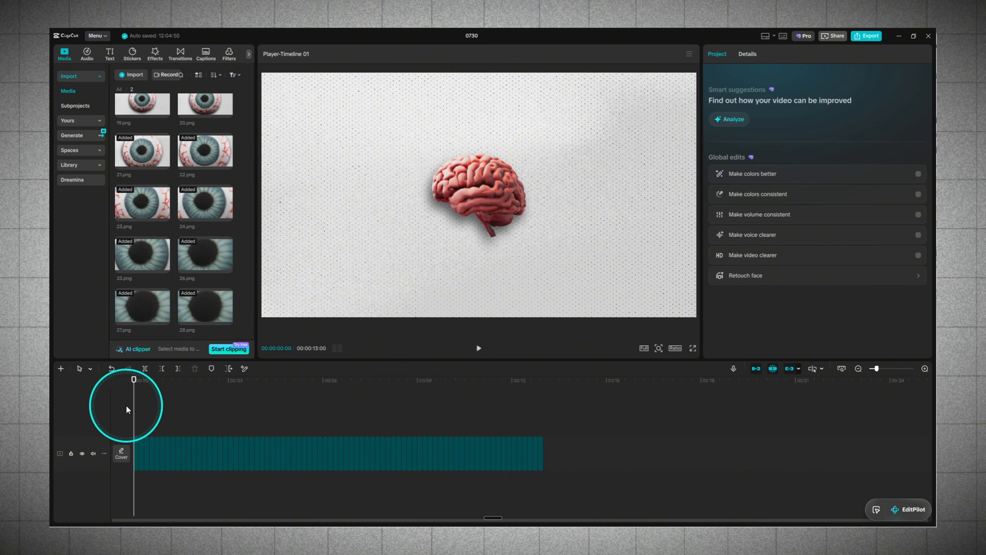
Switch to CapCut, create a new project and save its default image duration as 5 frames.
key("space")
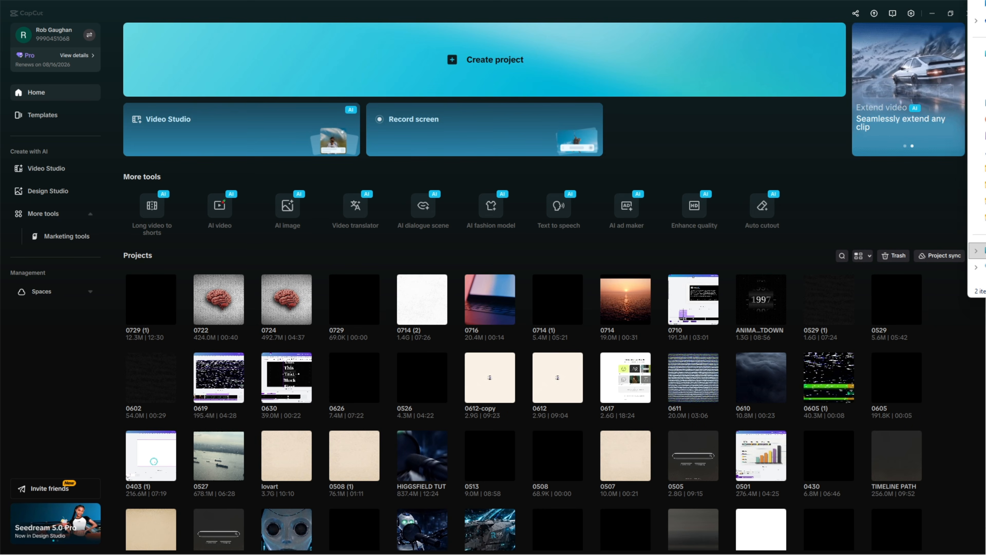
left_click(502, 75)
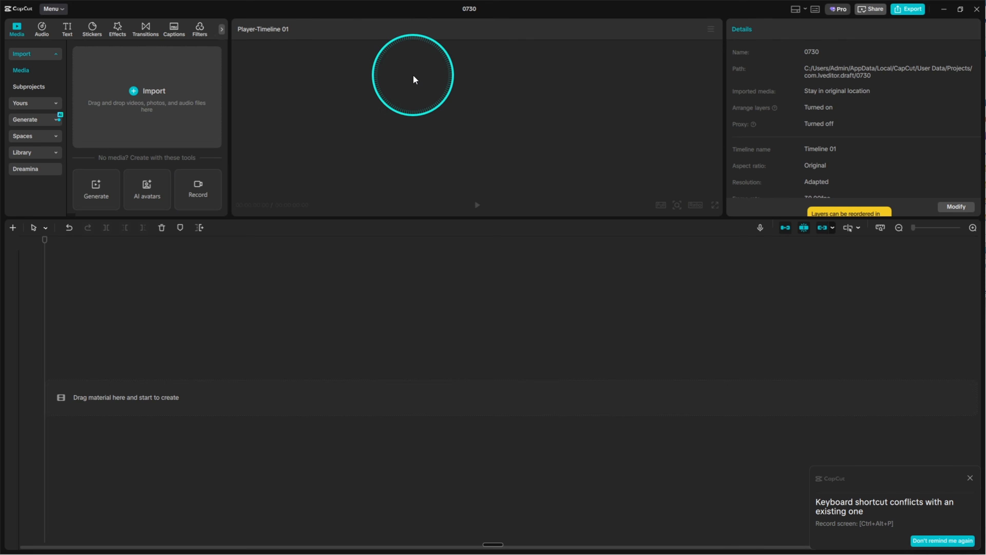
left_click(53, 9)
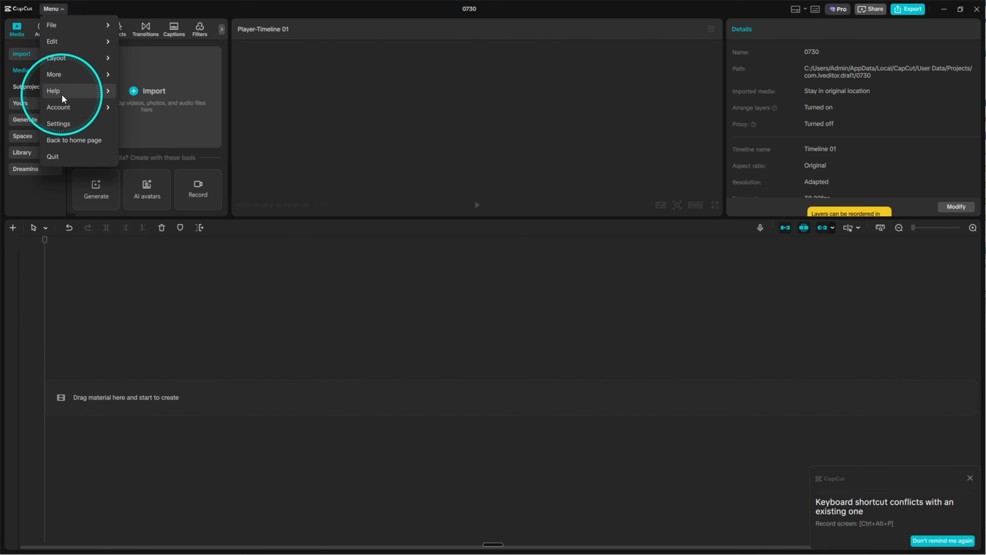
left_click(58, 125)
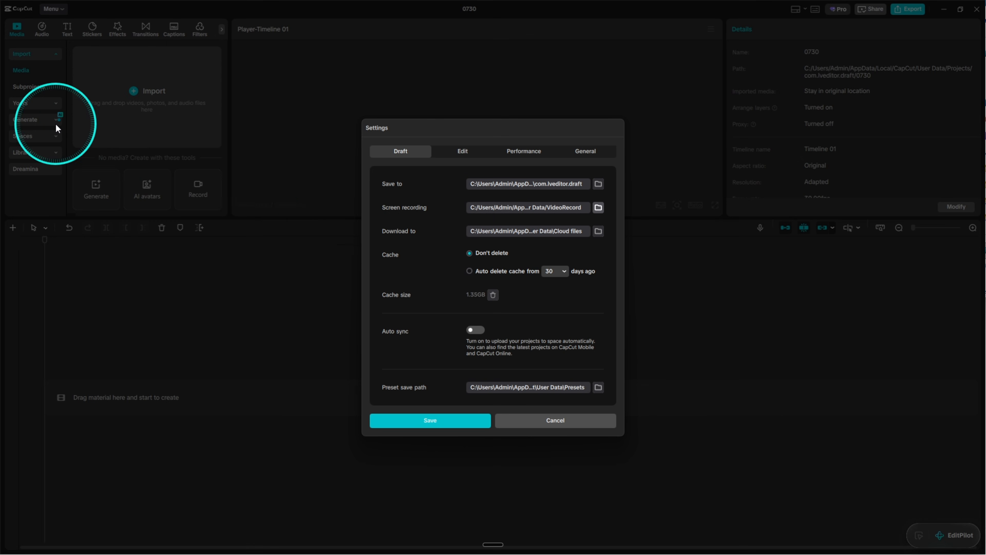
left_click(465, 152)
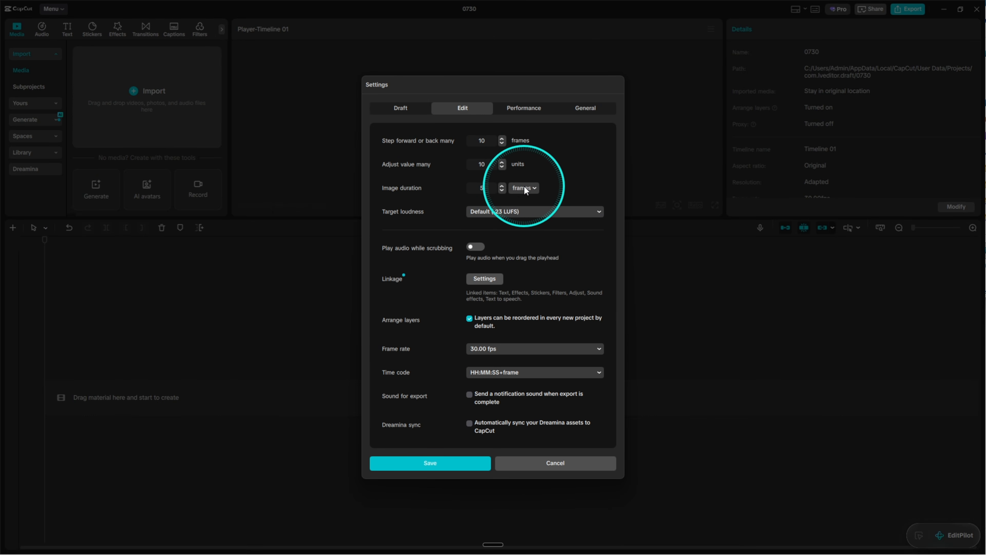
left_click(566, 180)
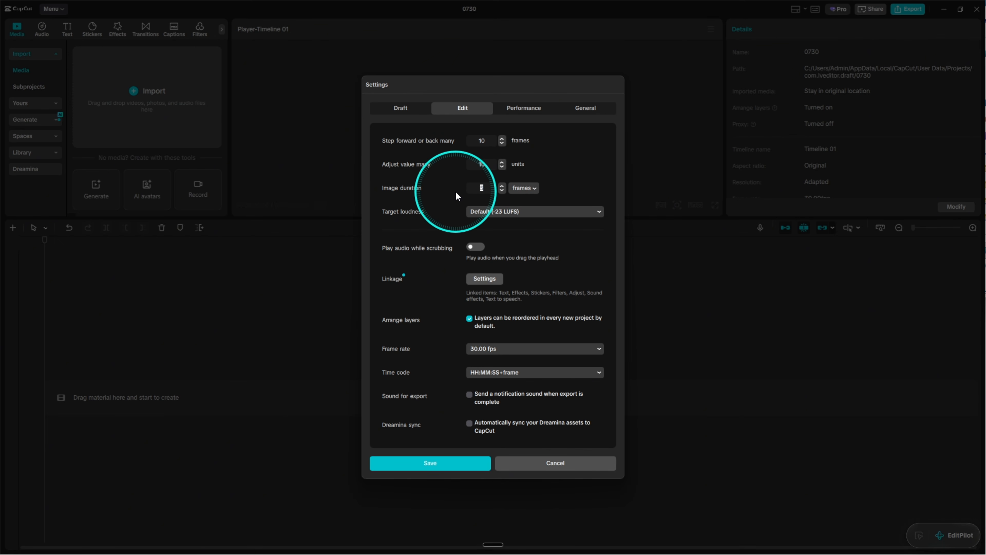
left_click(551, 170)
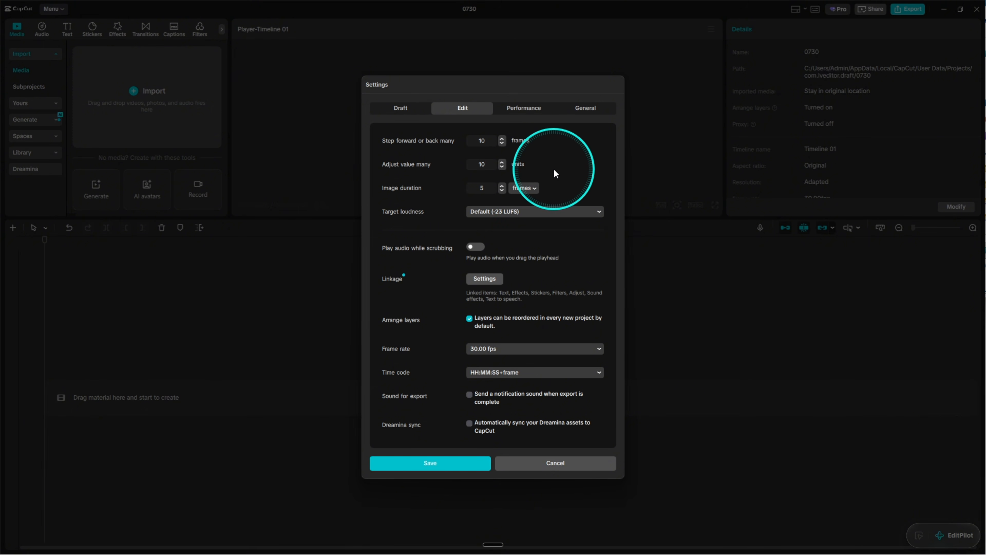
left_click(410, 462)
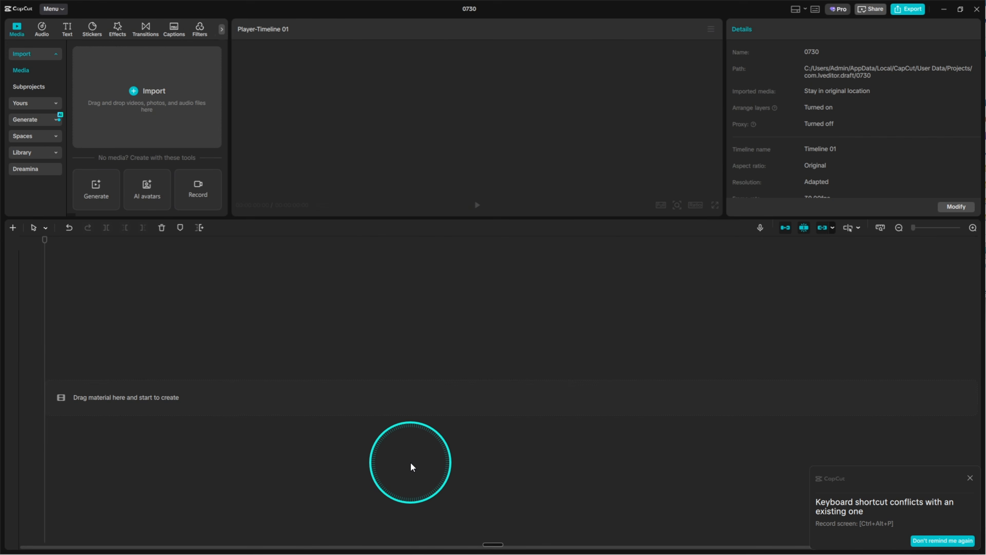
Import the two frame folders and place all 50 images from folder 1 on the timeline.
left_click_drag(985, 70, 156, 112)
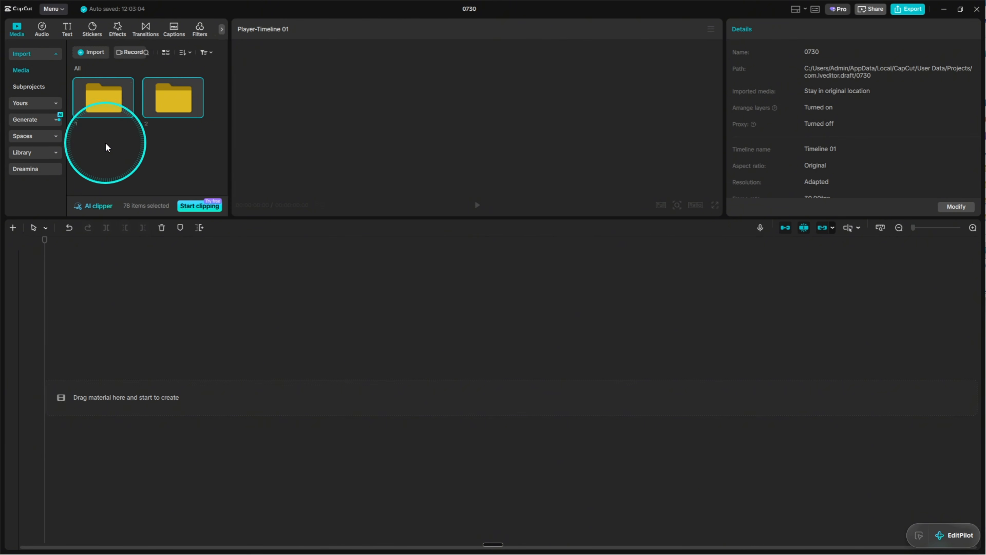
double_click(106, 112)
left_click(105, 97)
scroll(144, 153, "down", 10)
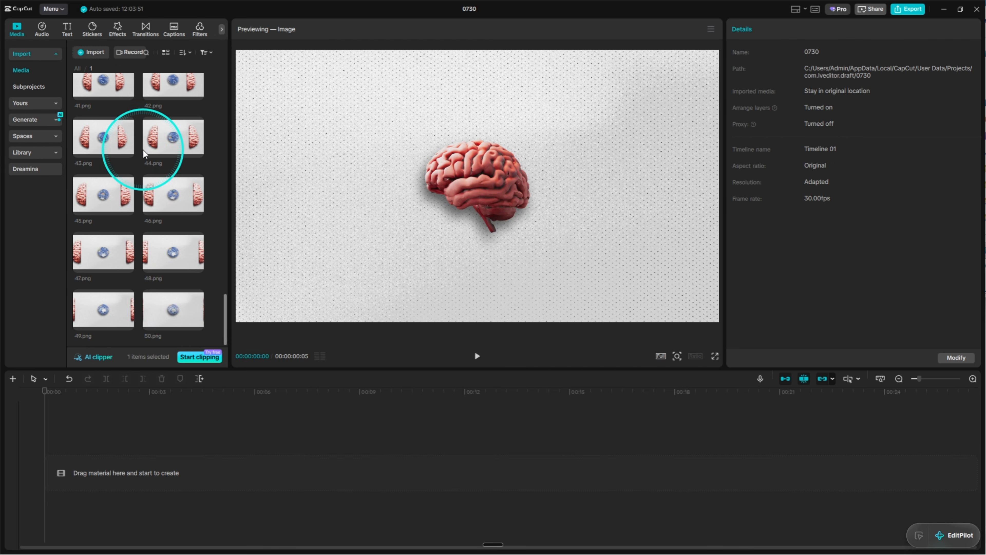
left_click_drag(178, 310, 492, 440)
Append all 28 eyeball images from folder 2 after the brain frames on the timeline and play the sequence.
left_click(75, 70)
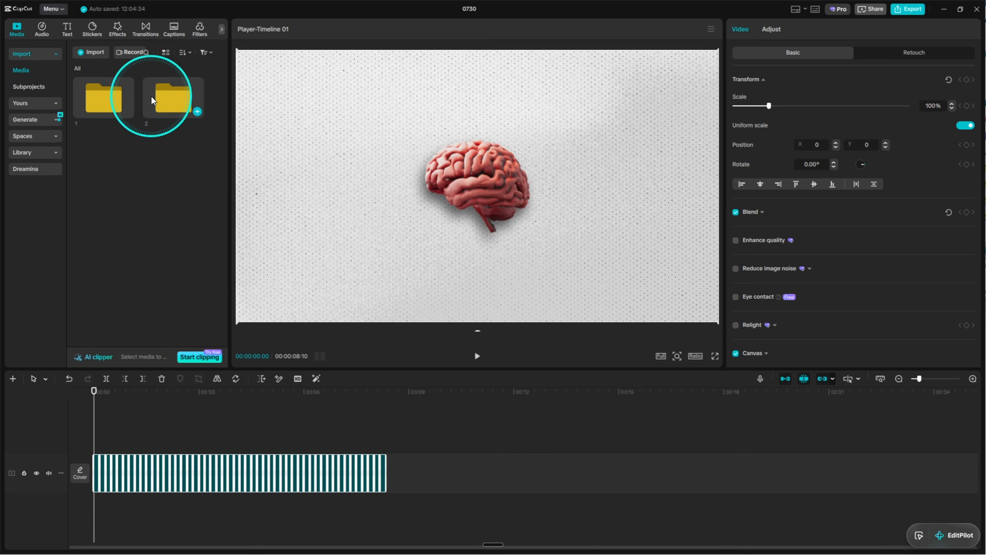
double_click(153, 98)
left_click(93, 112)
scroll(126, 188, "down", 6)
scroll(171, 309, "down", 5)
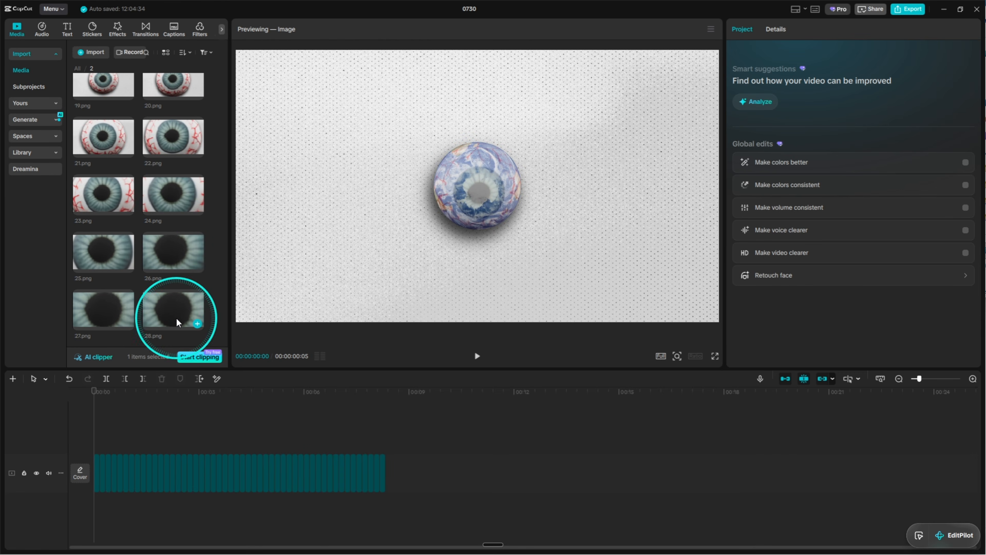
left_click(171, 308)
left_click_drag(172, 308, 576, 450)
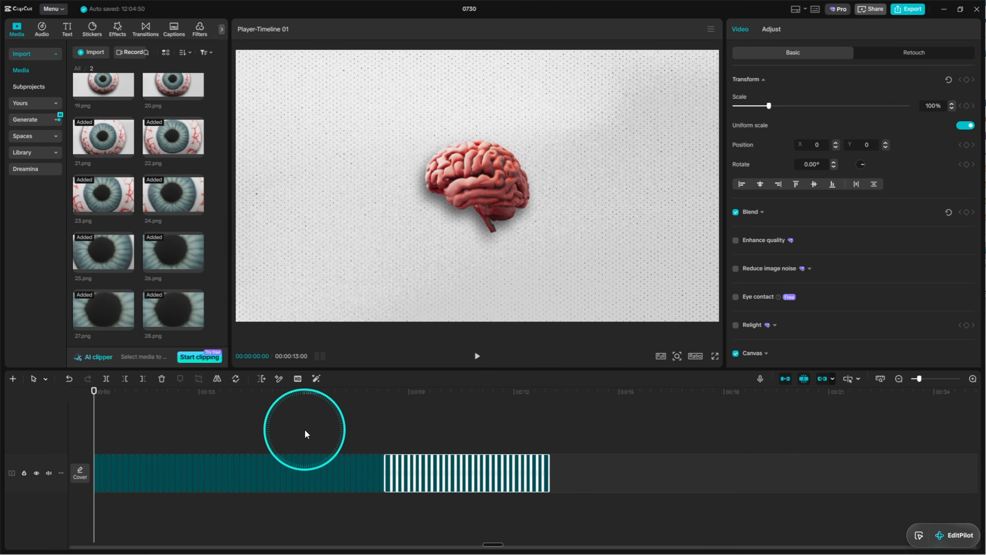
left_click(305, 434)
key("space")
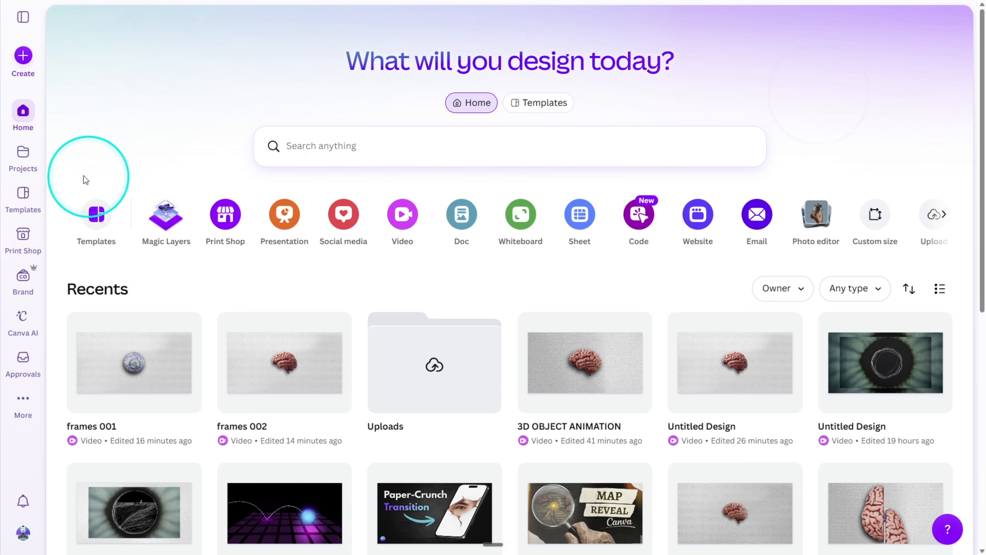
Switch to Canva, create a new video design and enlarge the pupil image until it fills the page.
left_click(24, 62)
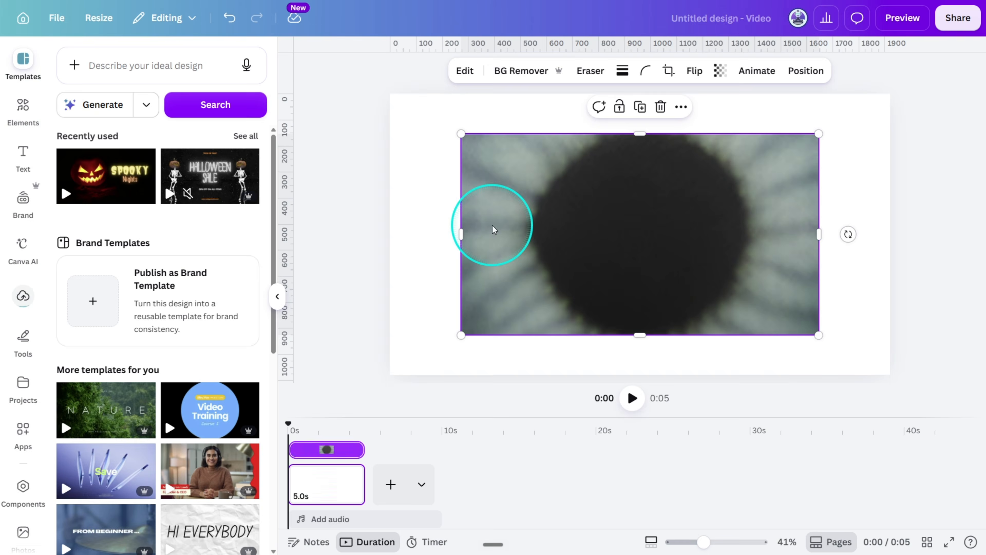
left_click_drag(819, 335, 881, 387)
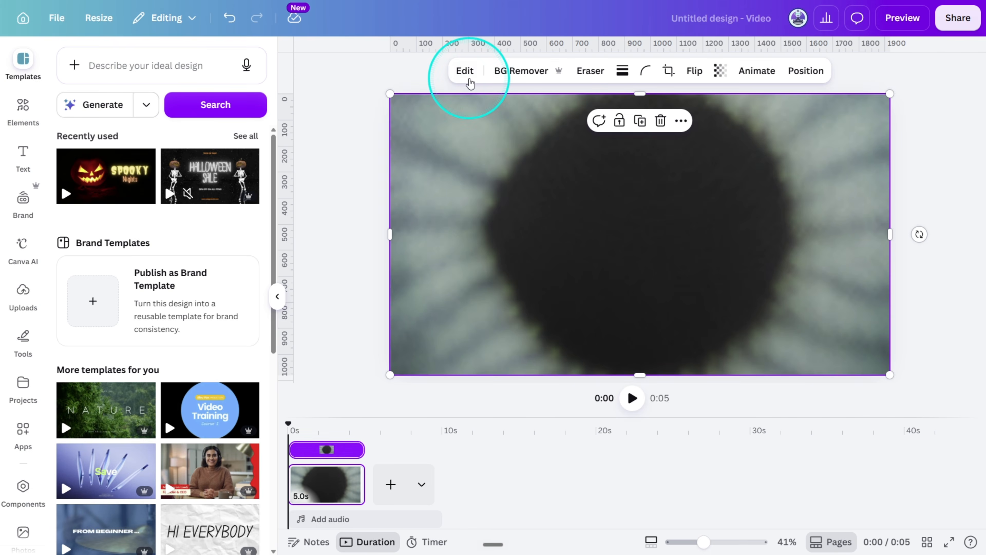
Adjust the pupil image with contrast 23, highlights -34, whites -25, vibrance 64 and saturation 37.
left_click(464, 71)
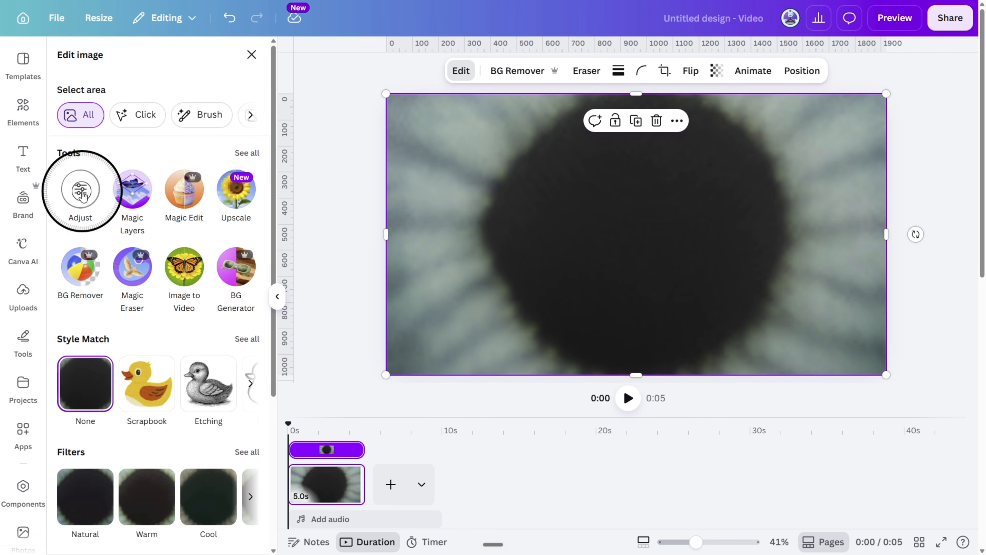
left_click(81, 191)
left_click_drag(140, 349, 143, 349)
scroll(144, 348, "down", 1)
left_click_drag(140, 343, 168, 338)
scroll(152, 342, "down", 1)
scroll(125, 338, "down", 5)
scroll(168, 338, "down", 2)
left_click_drag(141, 395, 176, 394)
left_click_drag(141, 440, 150, 440)
scroll(157, 420, "up", 8)
left_click_drag(143, 304, 130, 305)
scroll(140, 331, "down", 8)
left_click_drag(140, 484, 145, 484)
scroll(195, 369, "up", 3)
Try resetting all adjustments on the pupil image, and undo the reset.
left_click(188, 530)
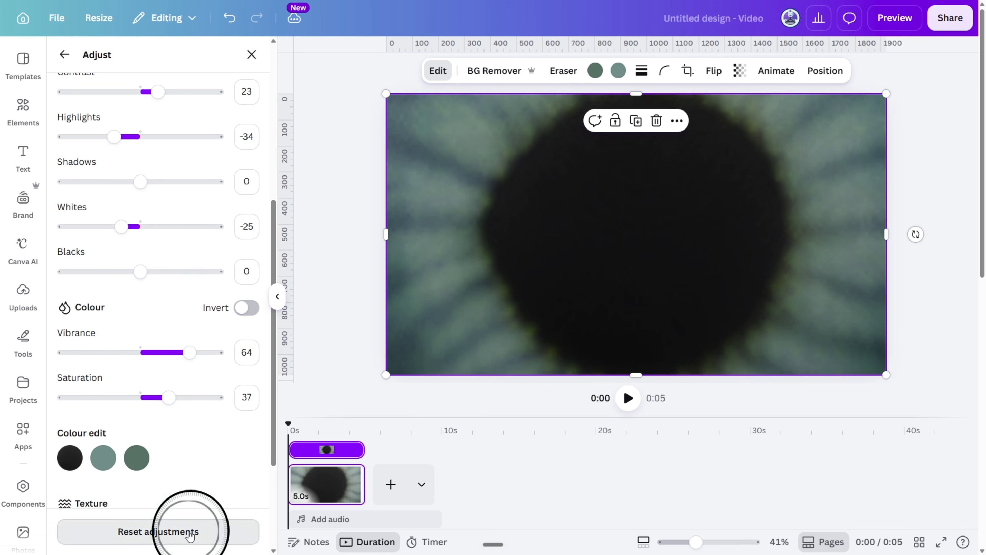
key("ctrl+z")
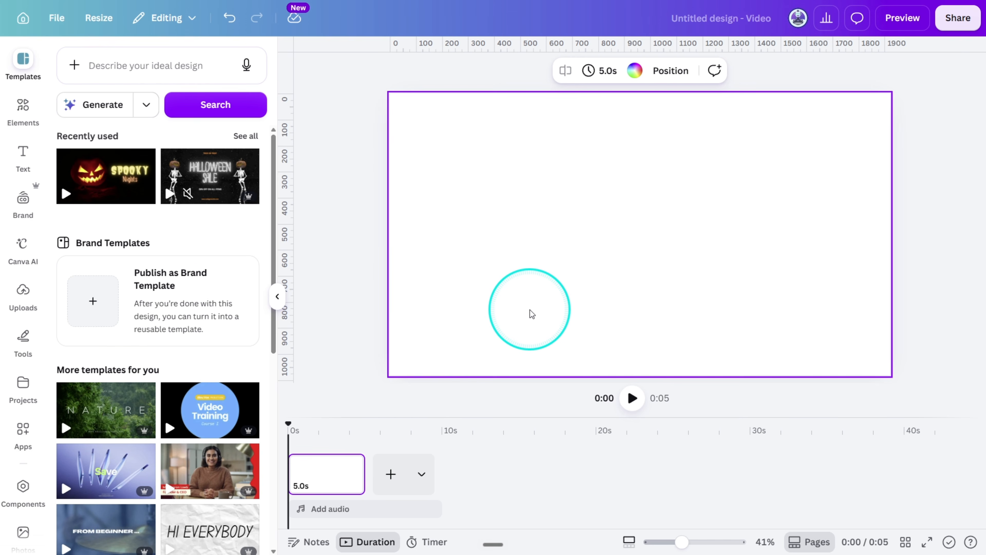
Attach the downloaded pupil image Untitled design (24) as the reference image for a new AI video in the Canva video elements.
left_click(12, 114)
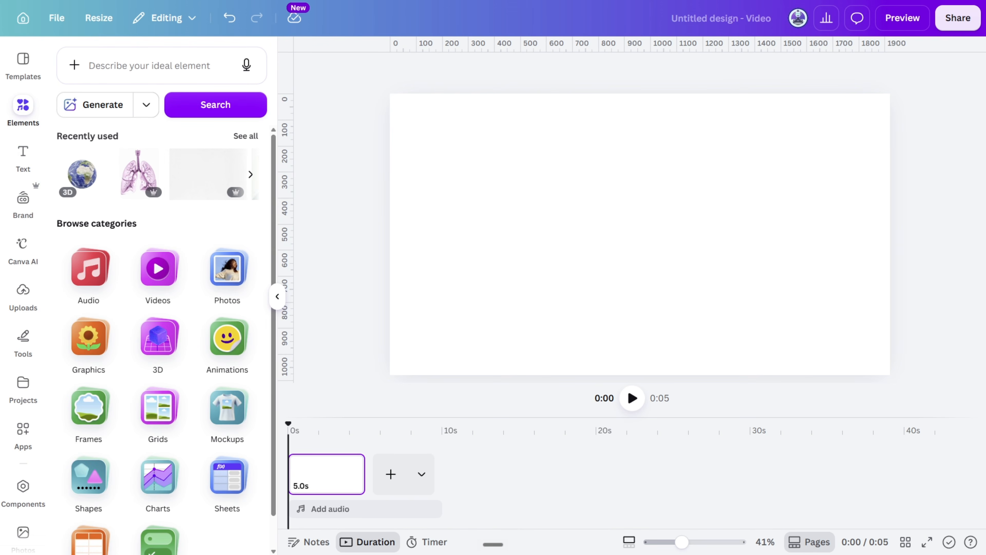
left_click(161, 274)
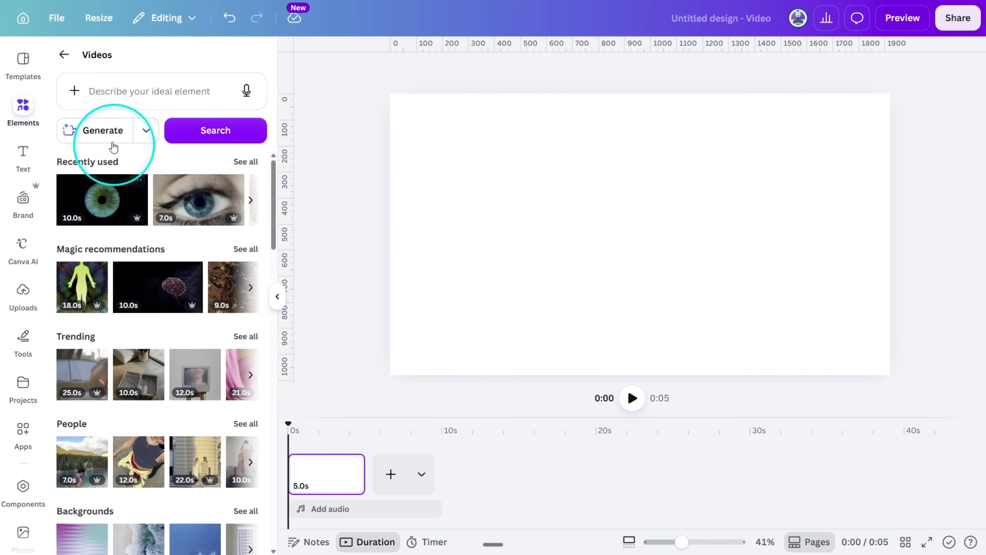
left_click(75, 91)
left_click(102, 126)
left_click(562, 336)
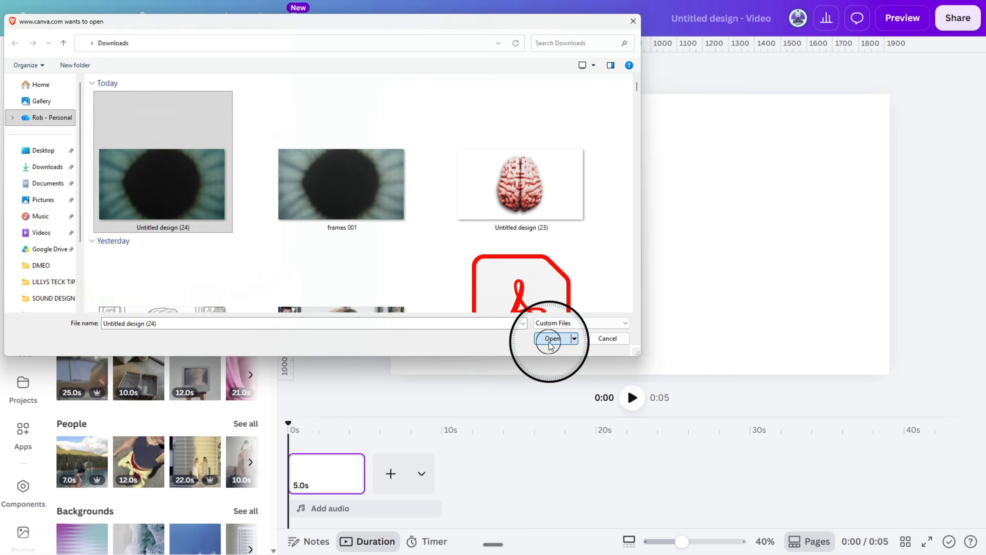
left_click(742, 115)
left_click(629, 220)
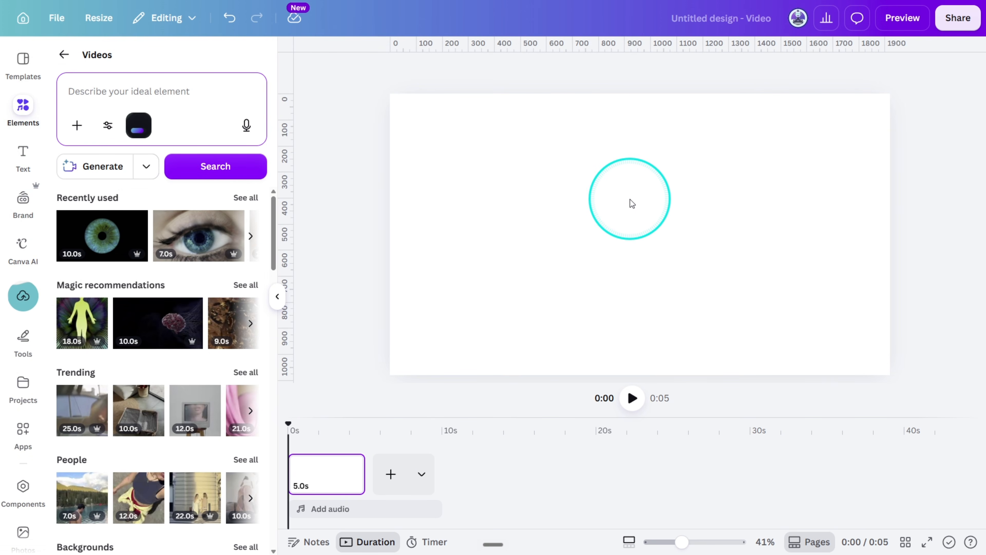
Paste the prepared prompt ending "no realistic scenery, no text, no camera movement." and generate the video from the pupil image.
left_click(131, 101)
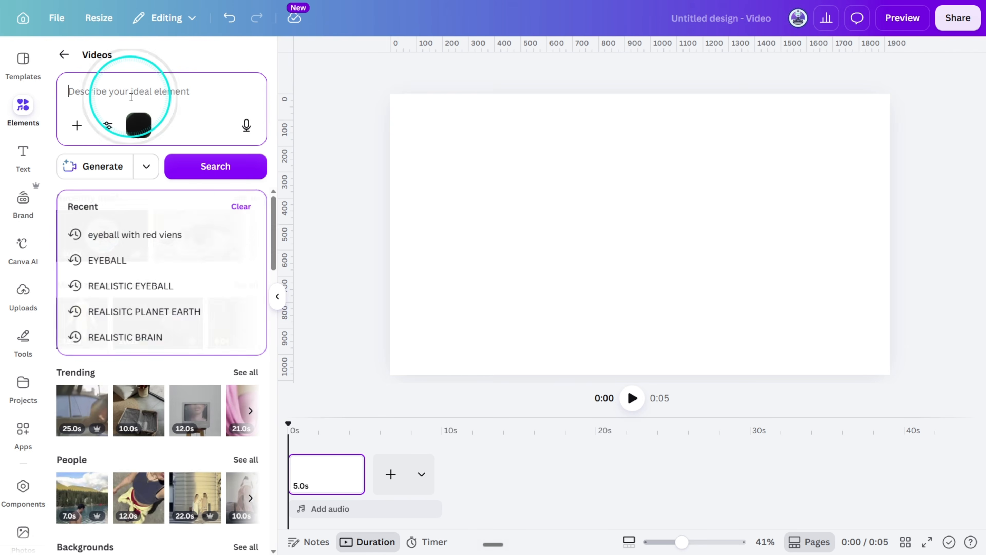
key("ctrl+v")
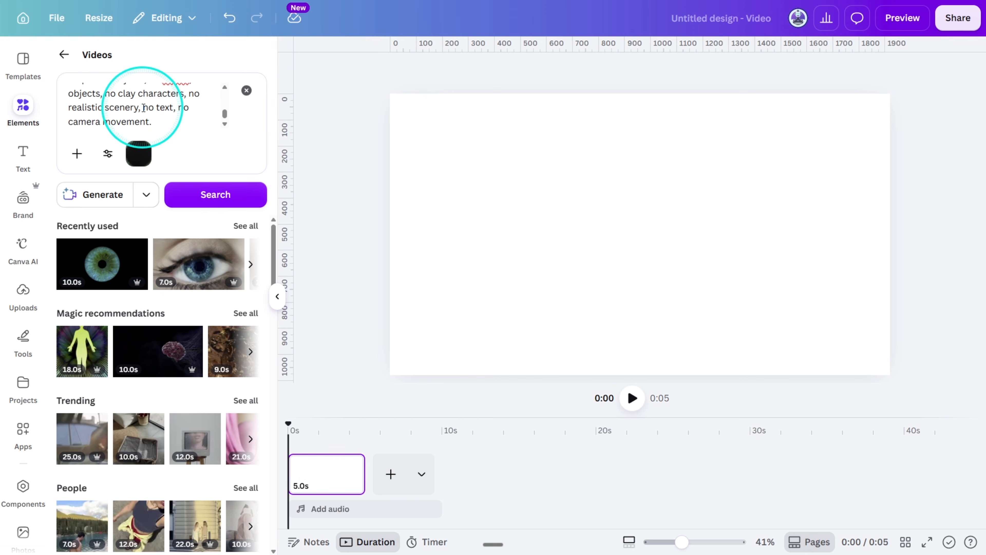
left_click(103, 196)
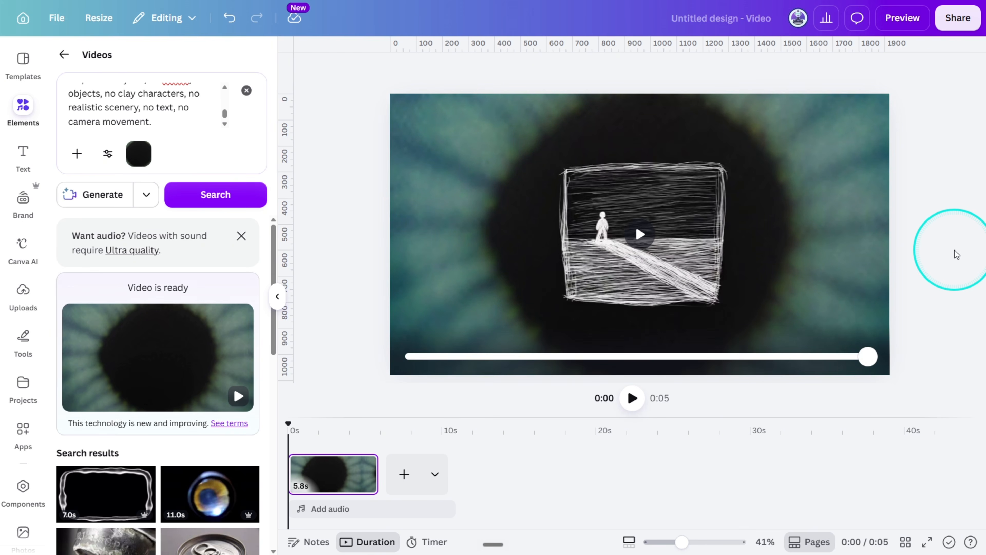
Switch to CapCut and add the generated pupil video Untitled design (5).mp4 to the end of the timeline.
left_click(420, 223)
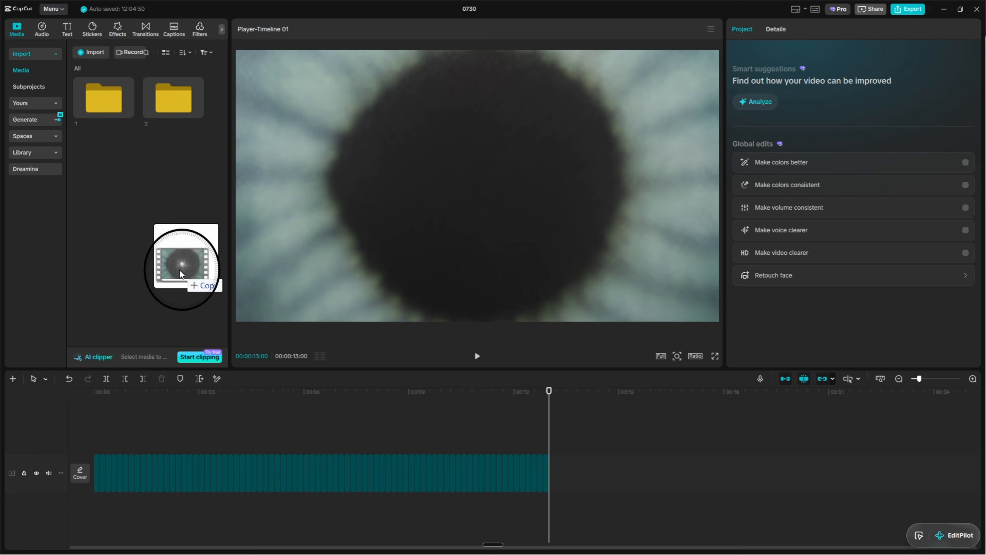
left_click_drag(188, 268, 218, 218)
left_click_drag(194, 177, 586, 469)
Move the playhead to the pupil video's last frame at 00:00:18:26 and export that frame as a still image.
left_click_drag(548, 392, 753, 444)
scroll(754, 444, "up", 2)
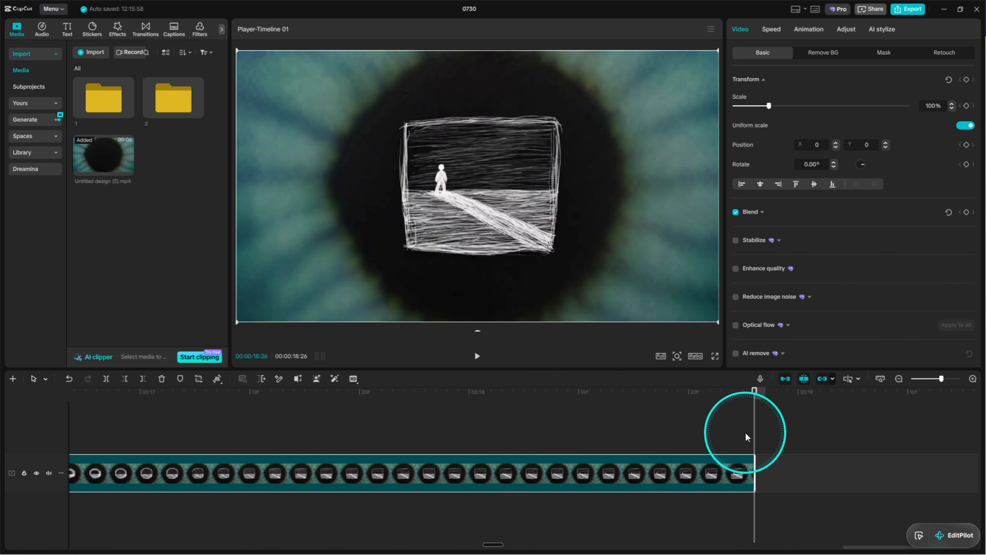
left_click(711, 29)
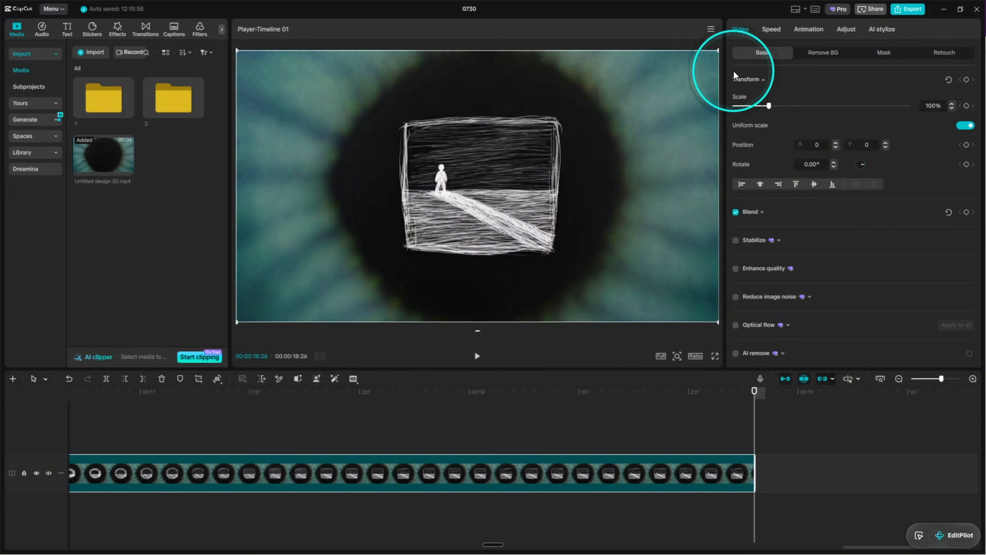
left_click(734, 69)
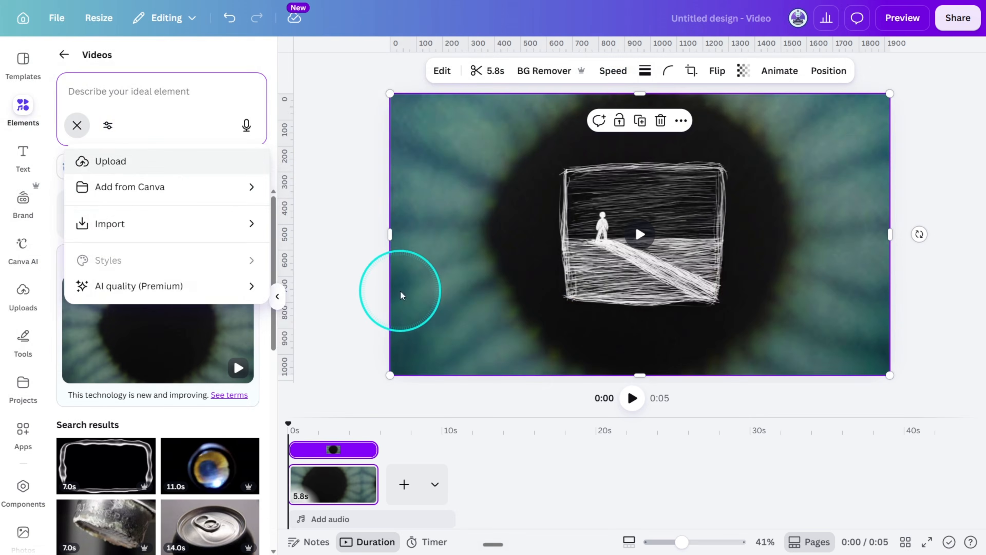
Switch to Canva, attach the exported frame as reference, paste the prompt beginning "Begin exactly from the supplied frame" and generate the follow-up video.
left_click(390, 277)
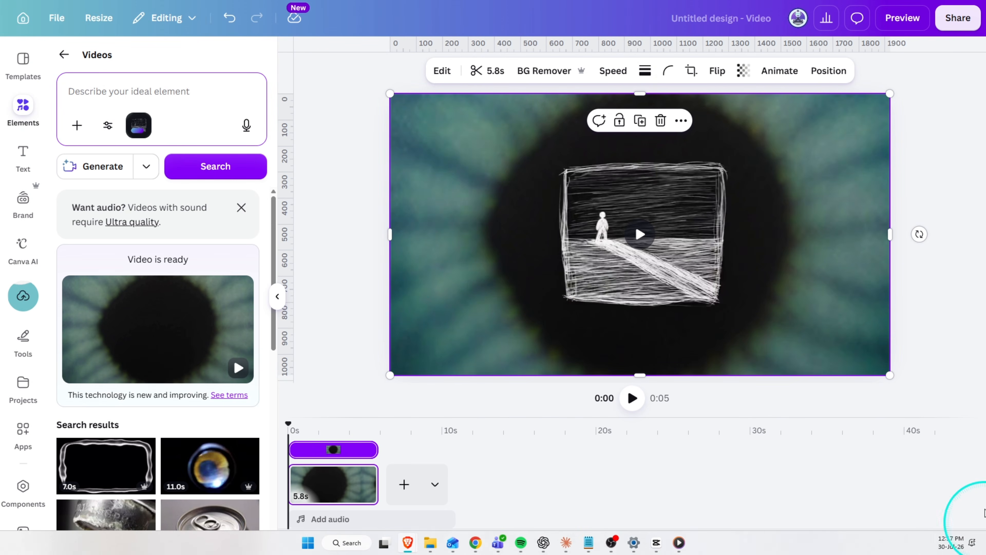
left_click(155, 89)
key("ctrl+v")
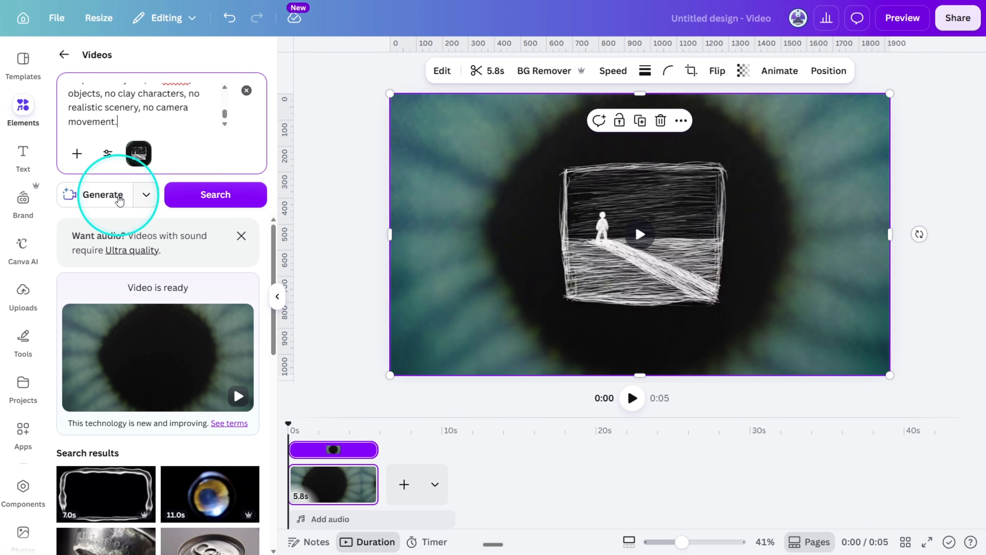
left_click(97, 196)
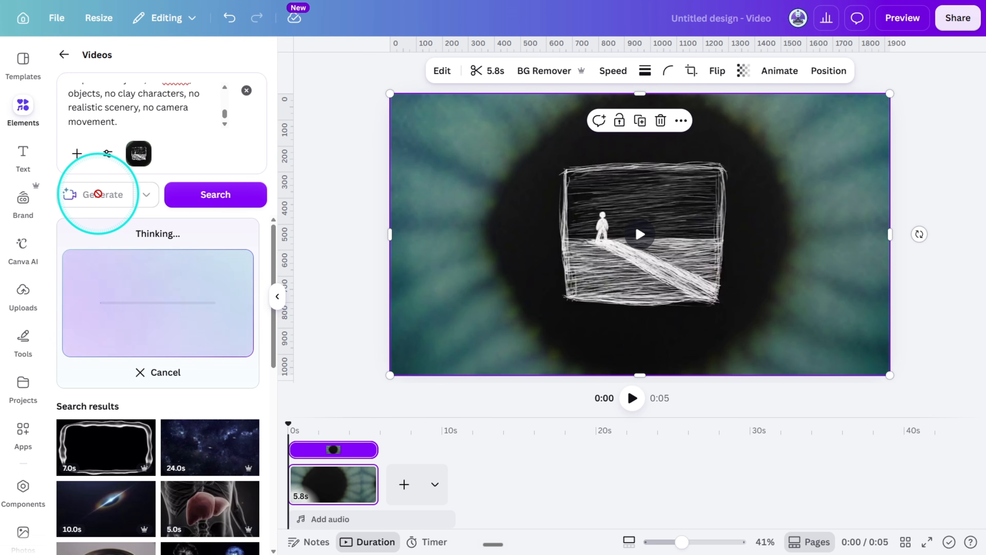
Play back the second generated clip with the Made in Canva drawing from the start of its scene on the timeline.
left_click(422, 486)
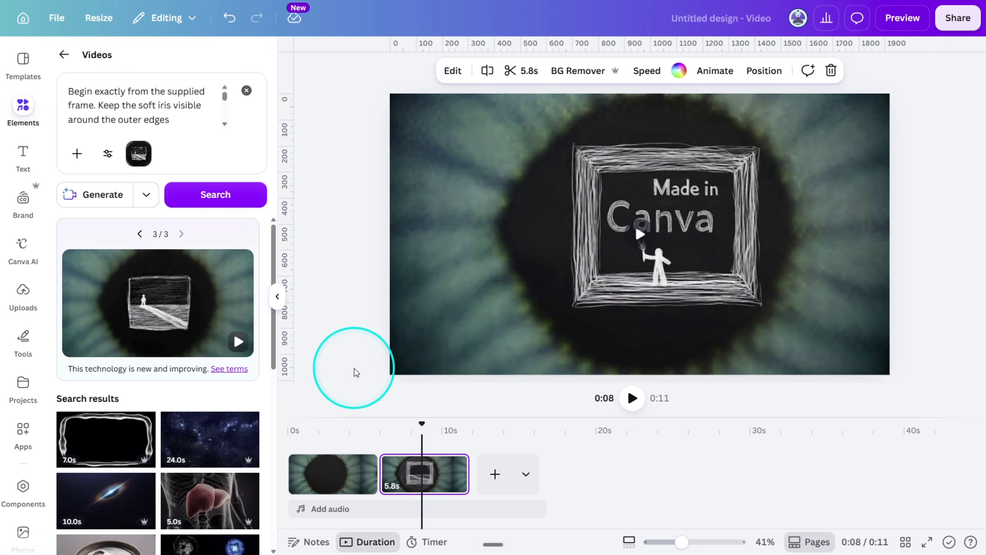
left_click(369, 394)
mouse_move(427, 430)
left_mouse_down()
mouse_move(282, 429)
mouse_move(375, 435)
mouse_move(364, 439)
left_mouse_up()
key("space")
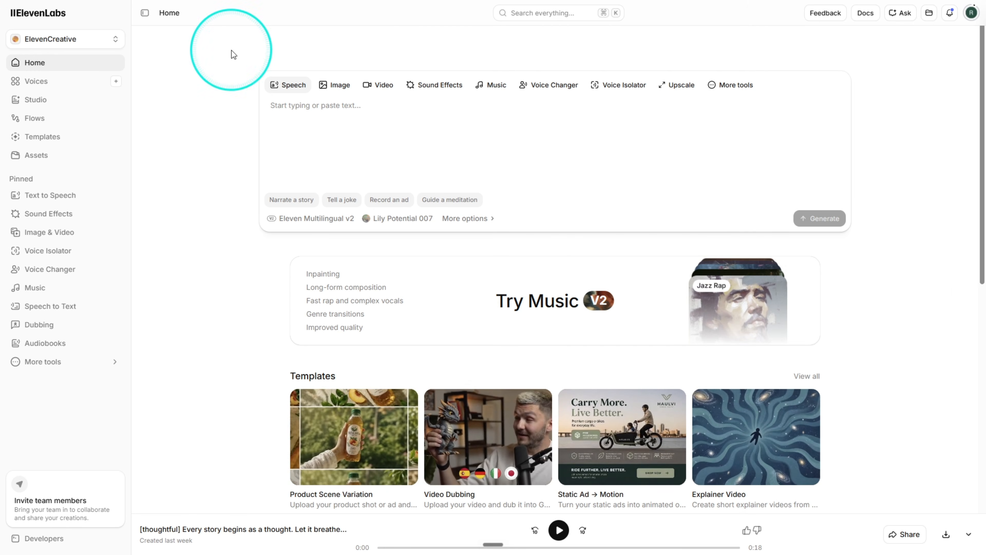
In ElevenLabs Text to Speech, search the voices for CASIUS, preview and select Cassius, and choose the Eleven v3 model.
left_click(51, 195)
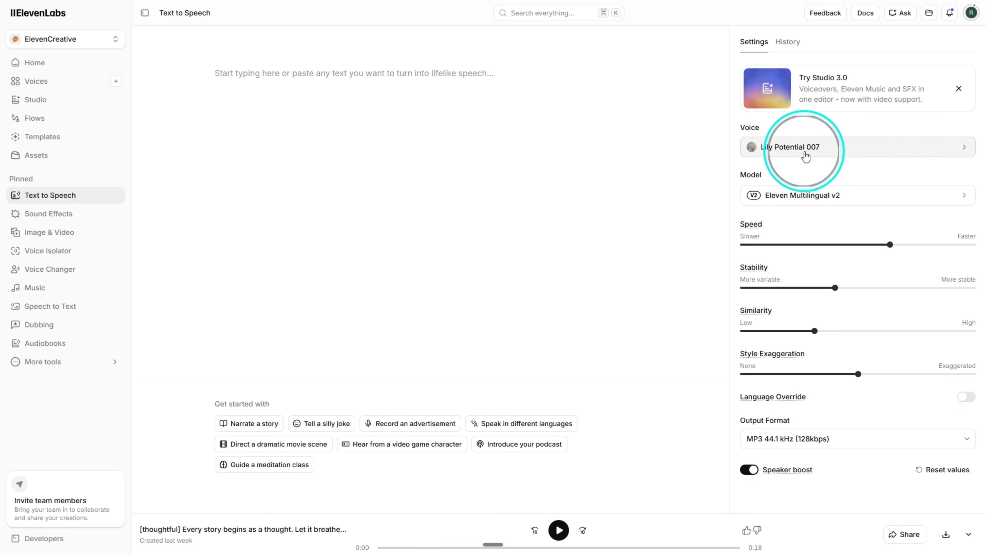
left_click(806, 154)
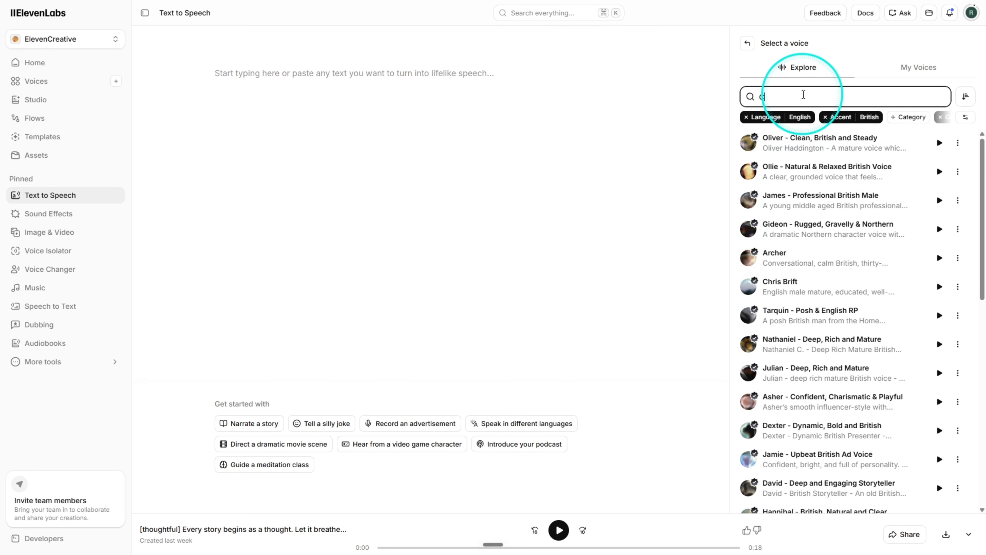
type("CASIUS")
left_click(946, 145)
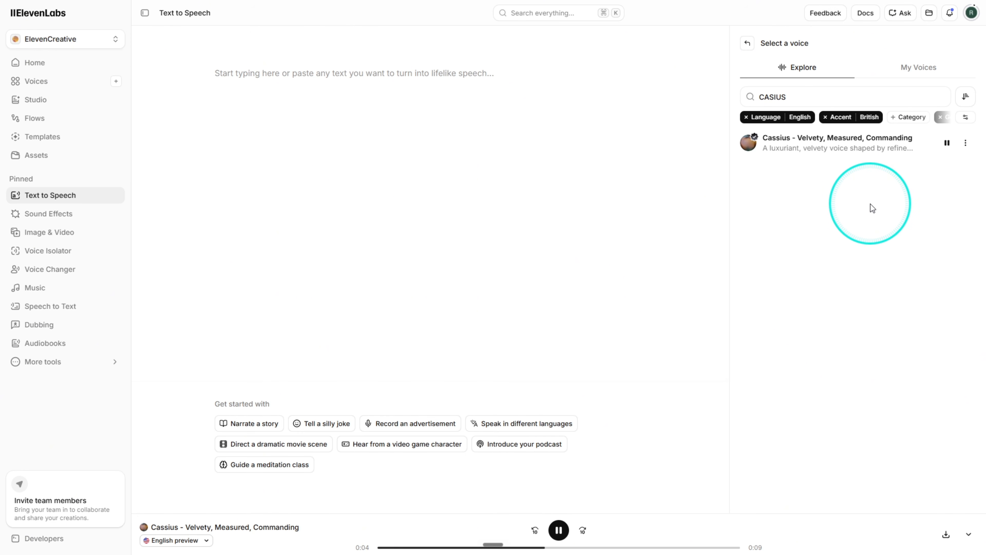
left_click(867, 147)
left_click(883, 196)
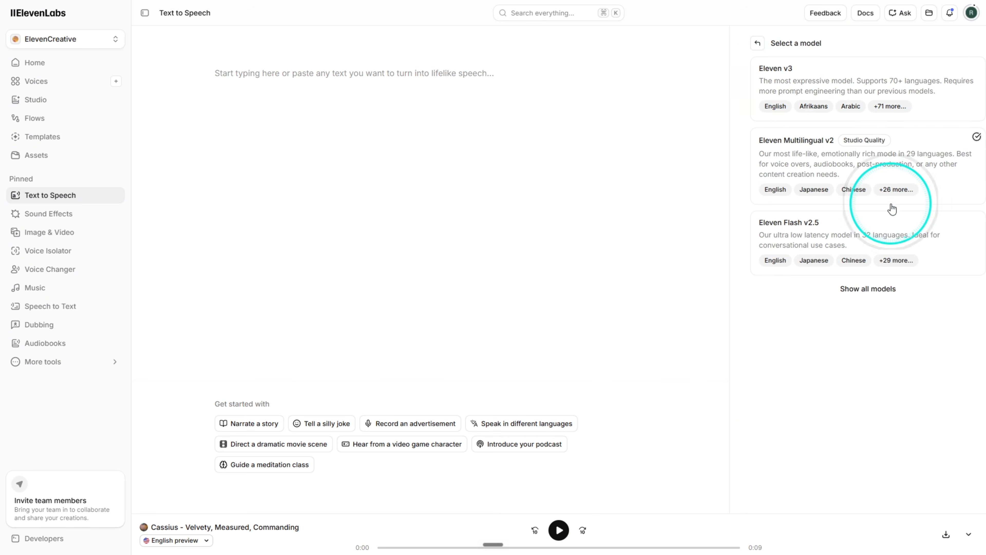
left_click(801, 106)
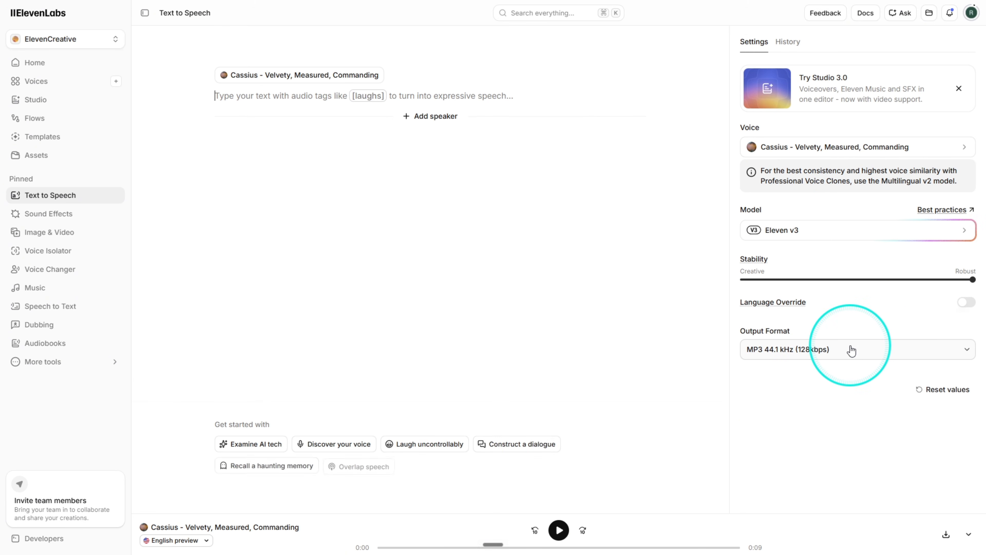
Paste the narration starting "Every story begins as a thought", enhance it with audio tags, generate the speech and keep the enhanced text.
left_click(503, 102)
type("Every story begins as a thought. Let it breathe, and become an entire world. Every world needs a point of view. Focus it. Frame it. And it becomes, a story.")
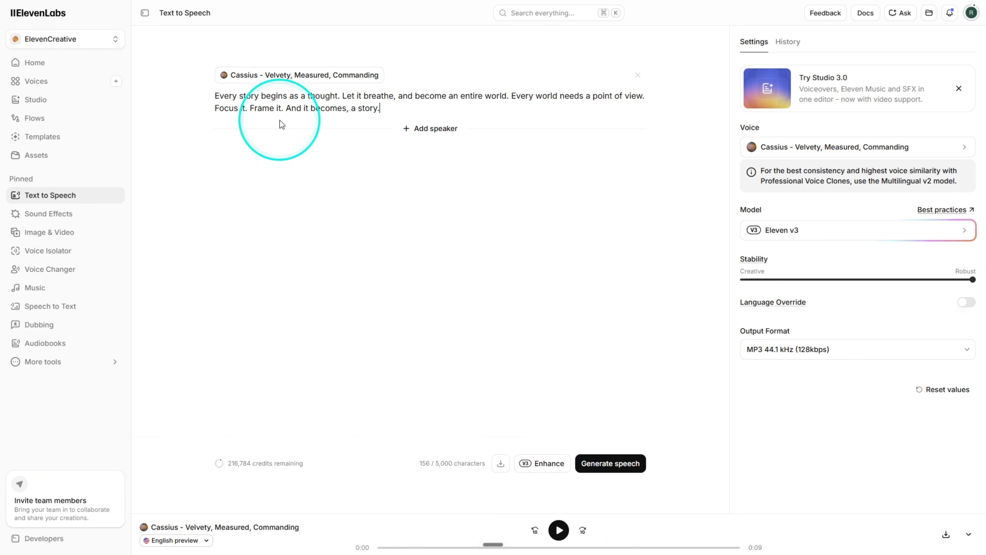
left_click(547, 463)
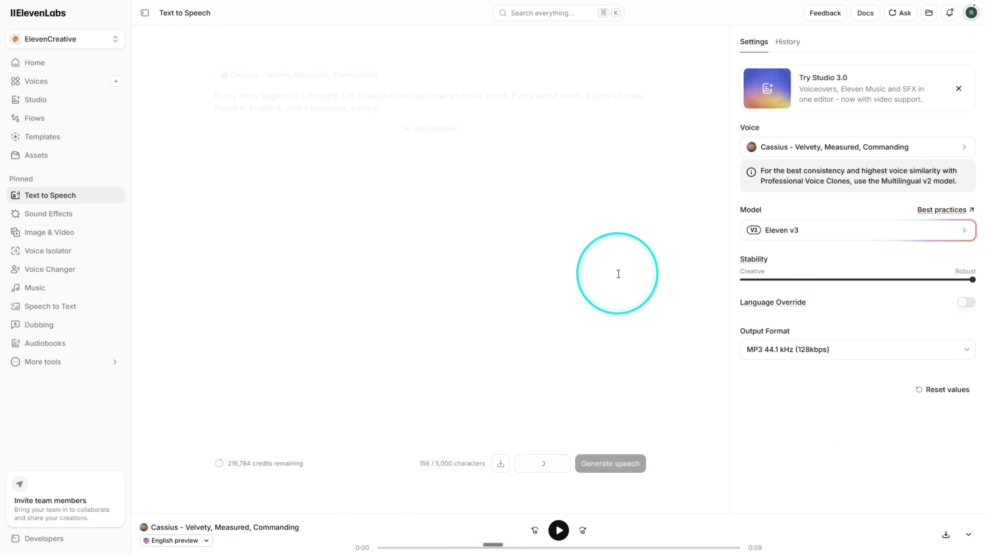
left_click(617, 462)
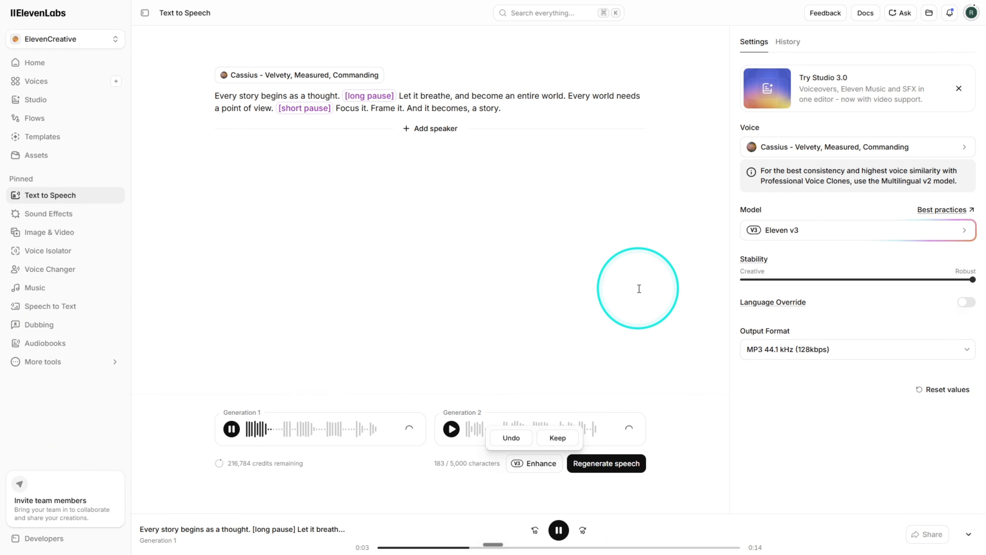
left_click(559, 438)
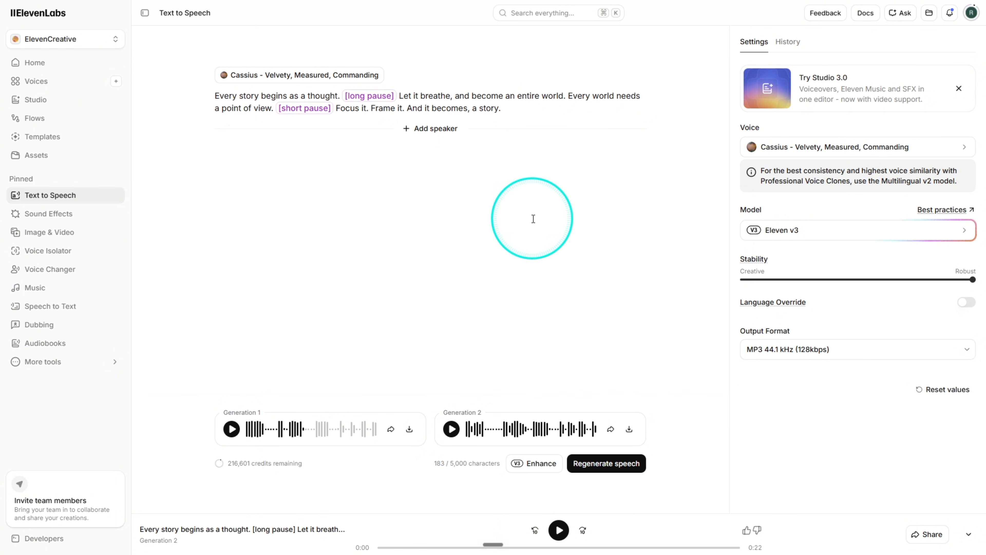
Look through the trending list of the Sound Effects library and search it for long breath sounds.
left_click(60, 219)
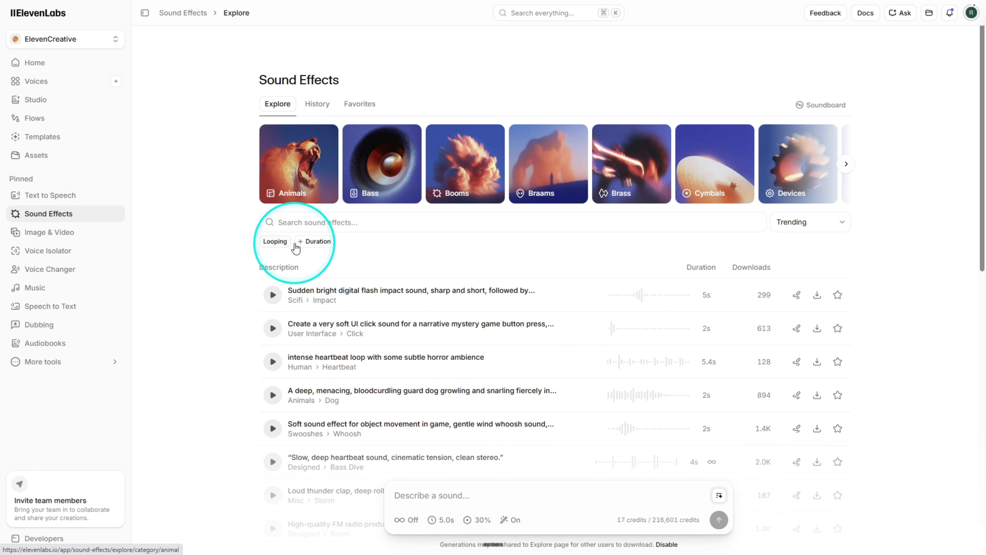
left_click(271, 223)
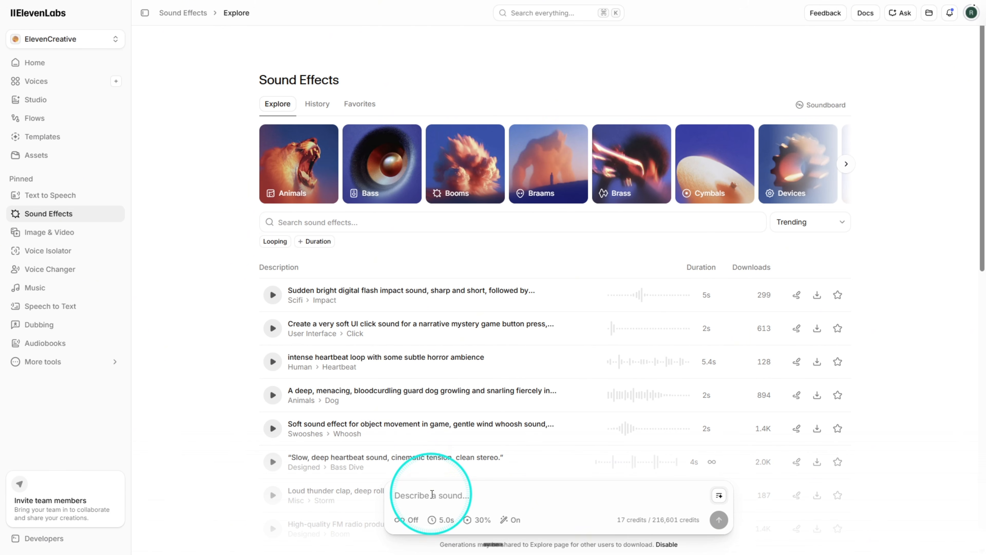
left_click(584, 498)
left_click(238, 386)
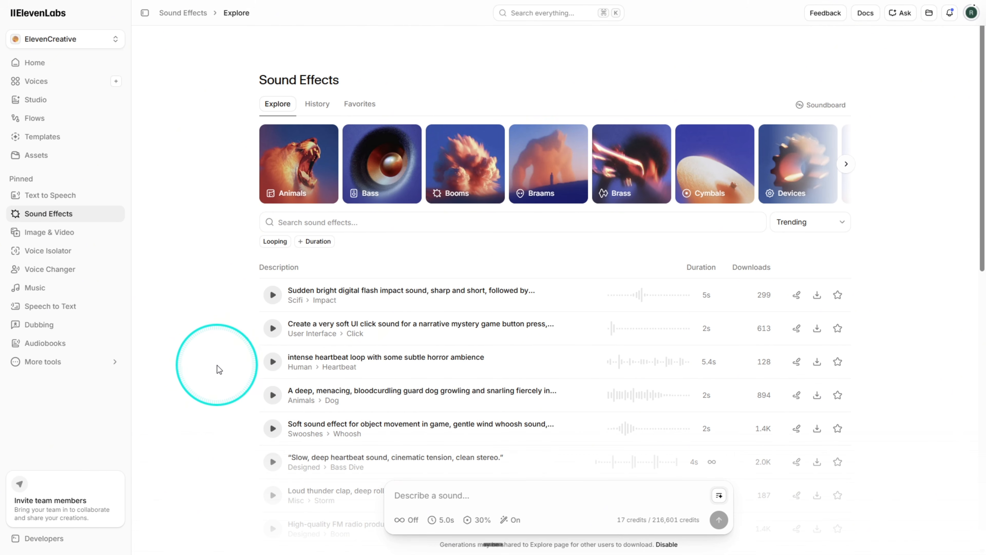
scroll(297, 315, "down", 15)
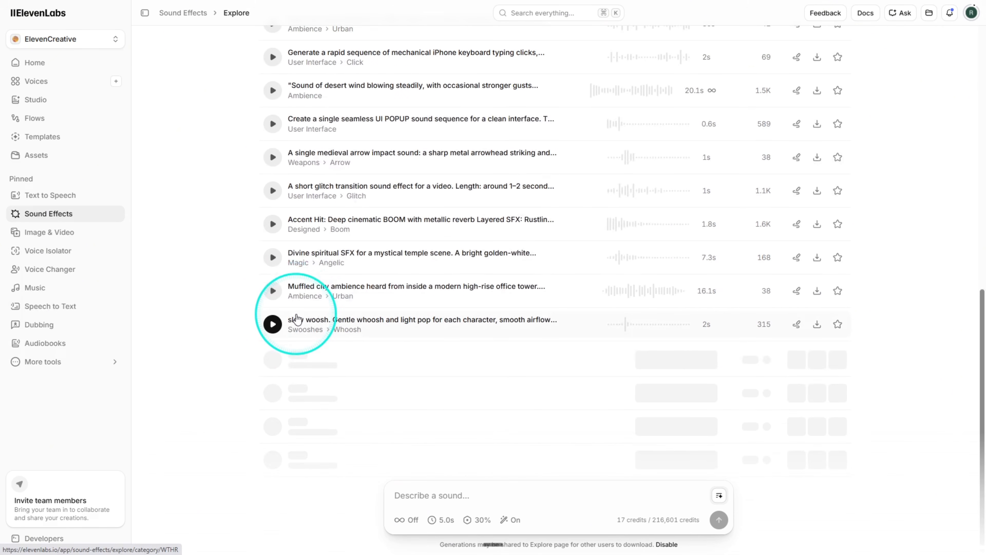
scroll(297, 318, "up", 15)
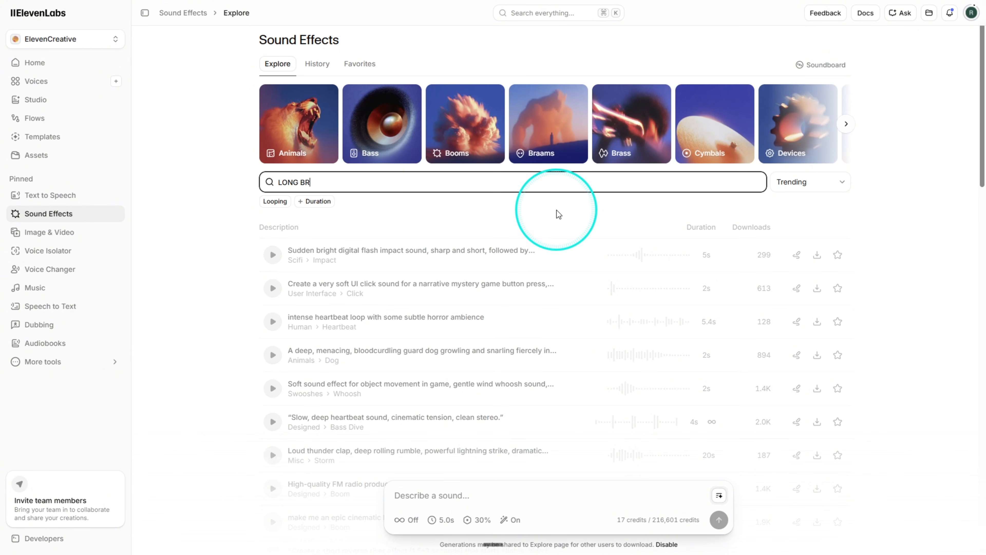
Open the favorite sound effects and preview the mining laser hum, ocean whirlpool, beach and match lighting sounds.
left_click(360, 63)
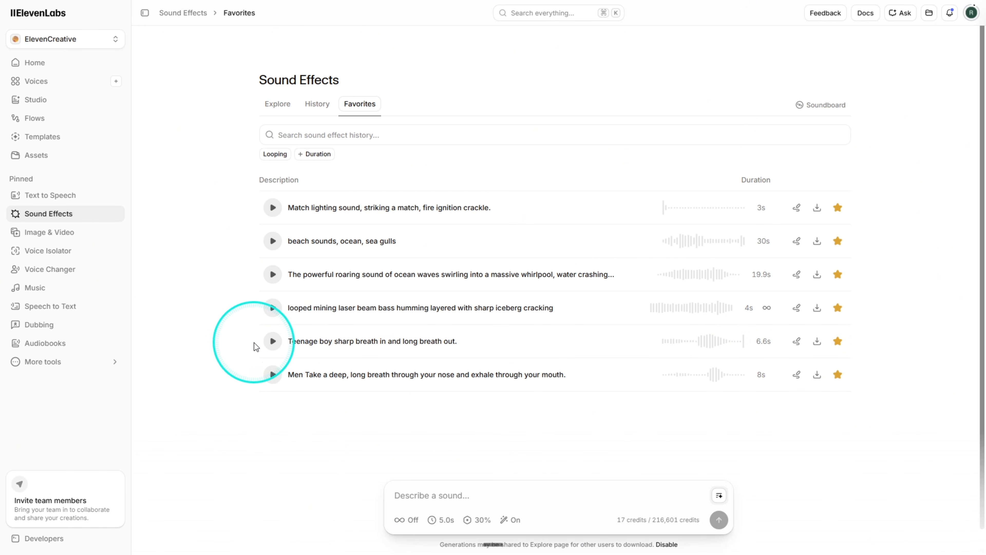
left_click(272, 308)
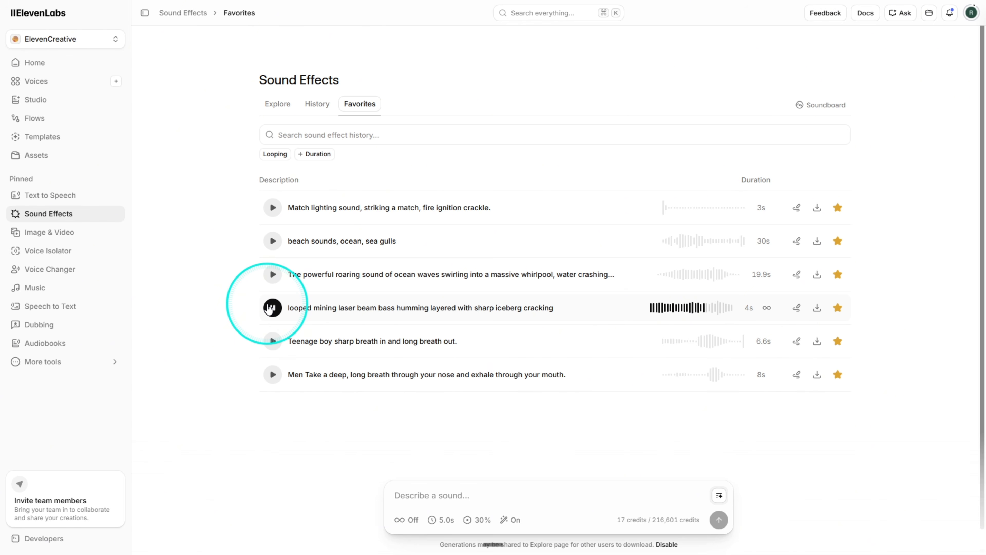
left_click(271, 277)
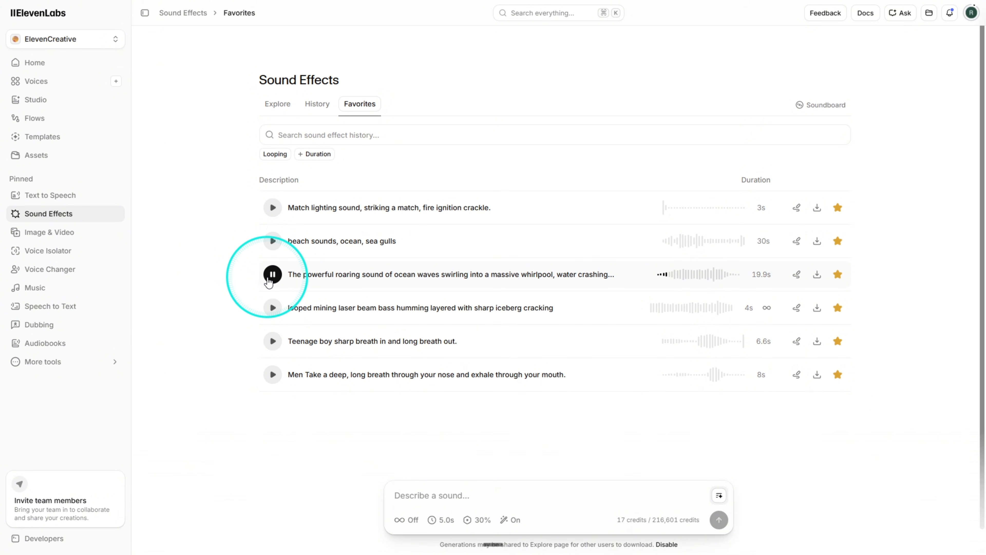
left_click(271, 247)
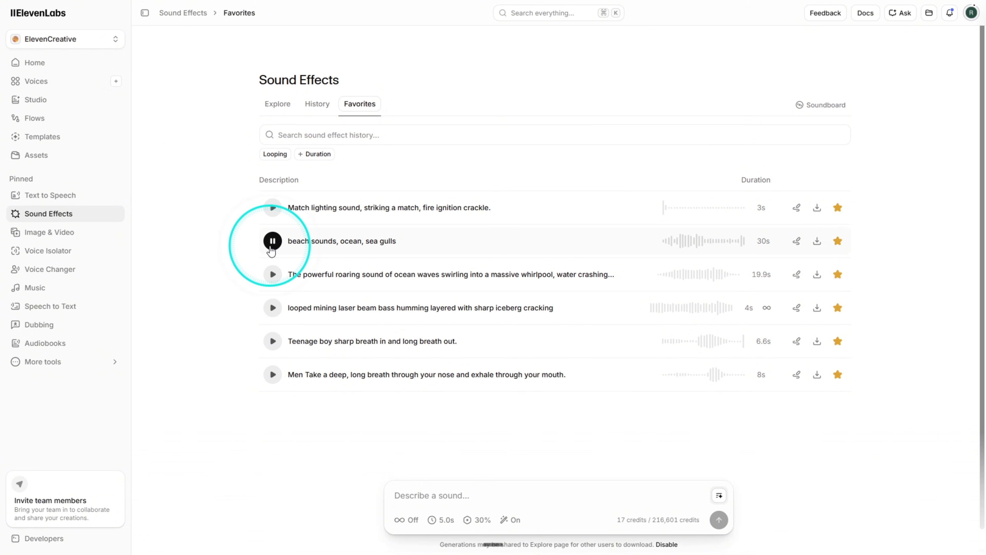
left_click(276, 214)
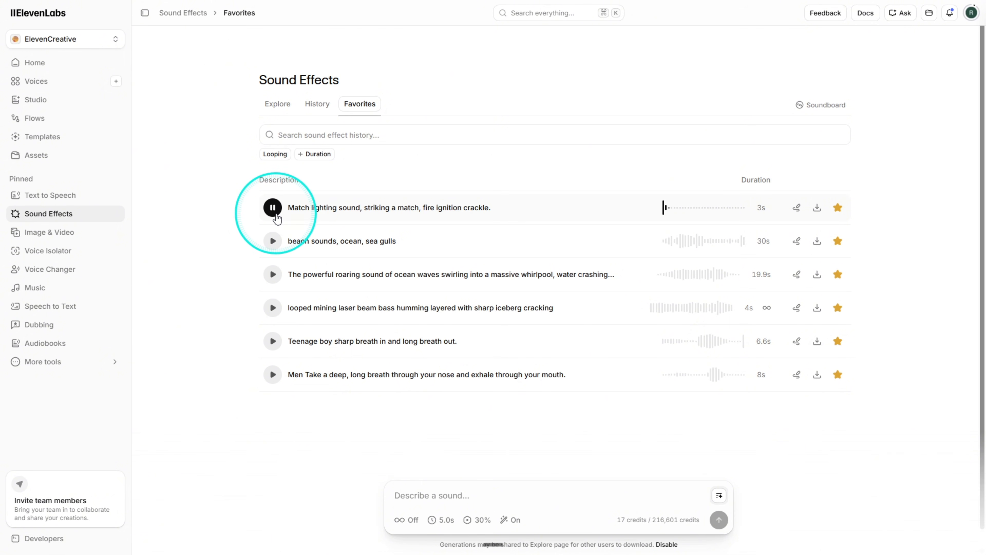
Stop the match lighting sound preview, open the Music section and listen to the Minor Flowstate track.
left_click(276, 215)
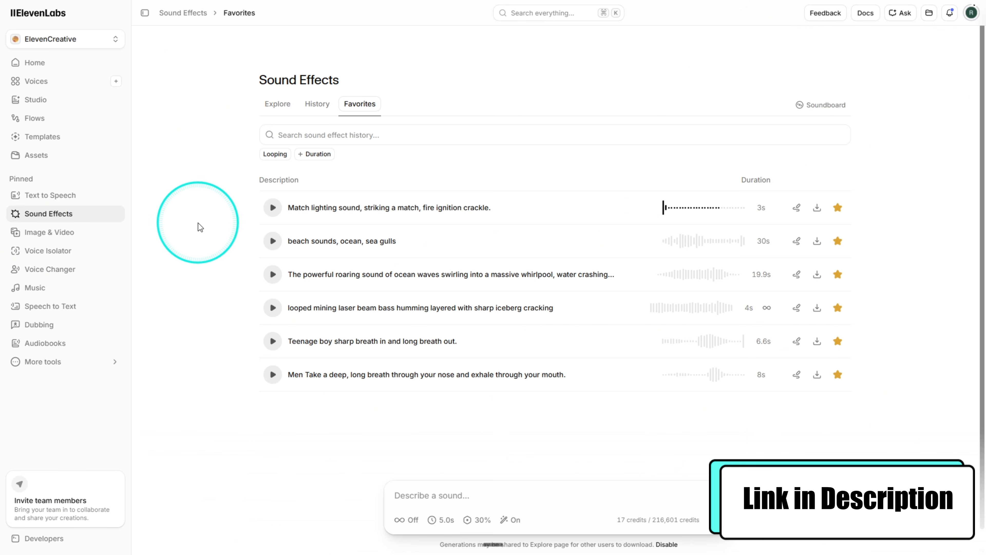
left_click(57, 288)
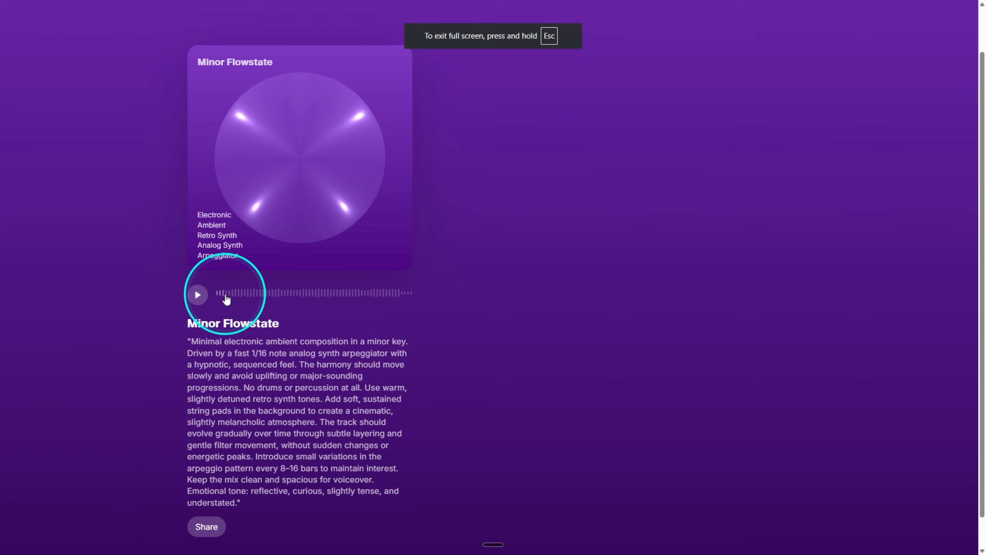
left_click(198, 295)
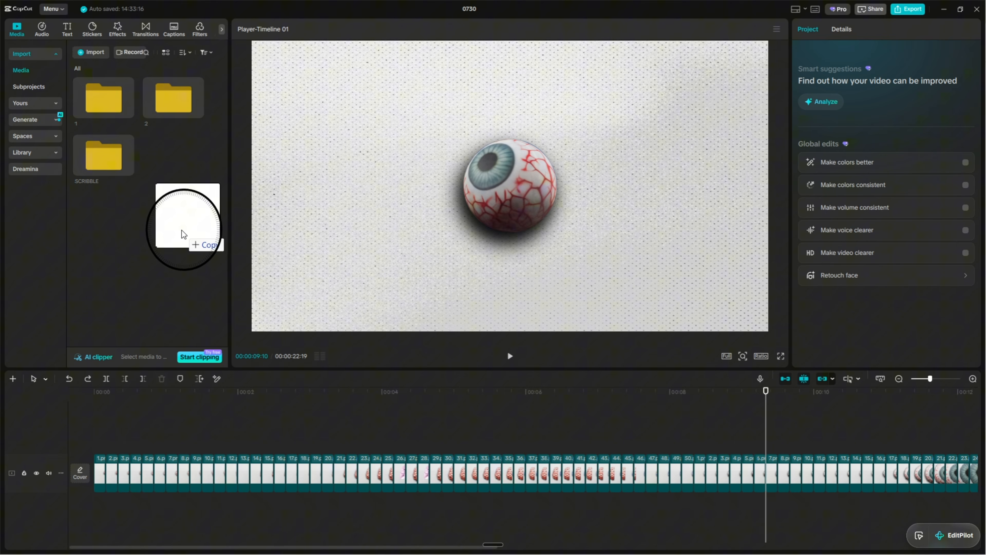
Switch to CapCut, import the VO folder, place its ElevenLabs voiceover at the start of the timeline and play it.
left_click_drag(183, 235, 184, 234)
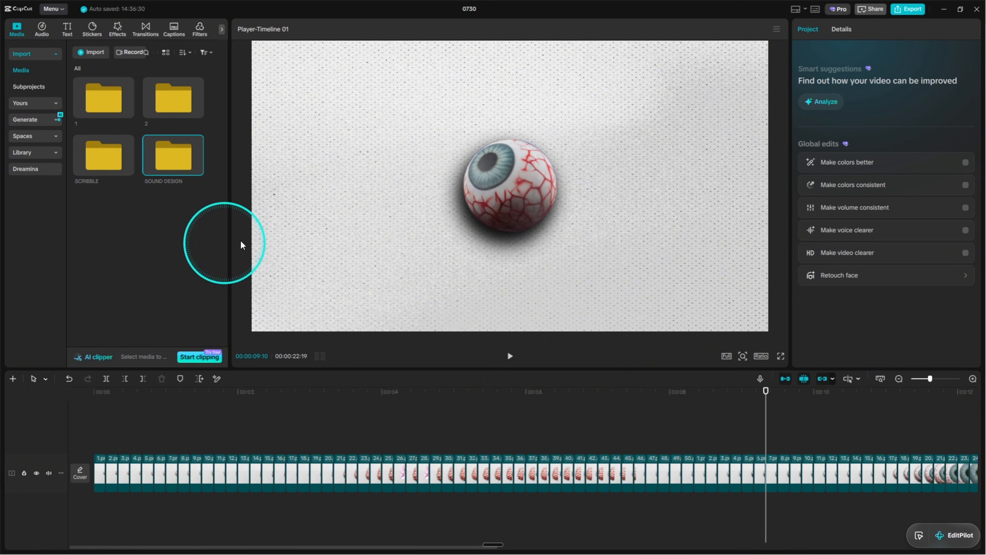
left_click_drag(73, 253, 129, 237)
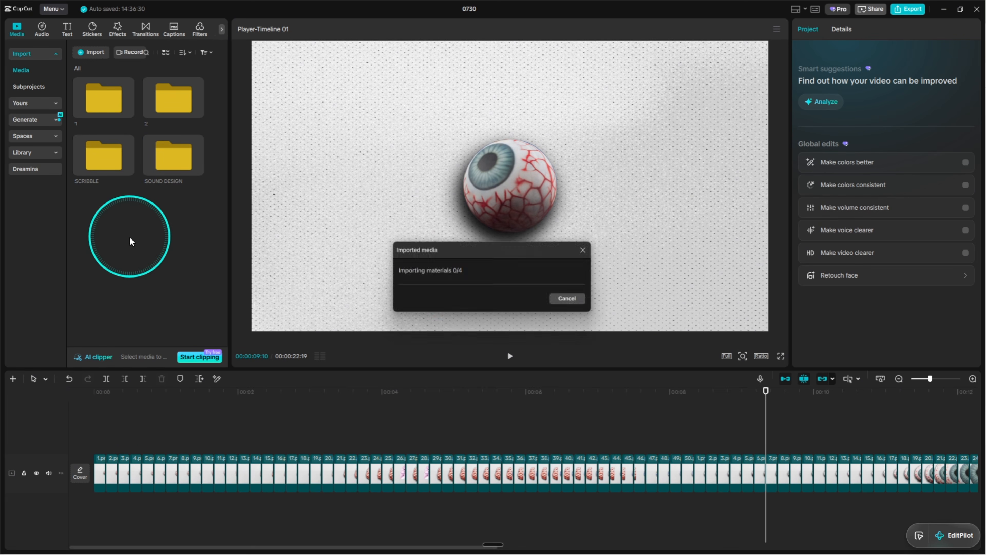
double_click(106, 216)
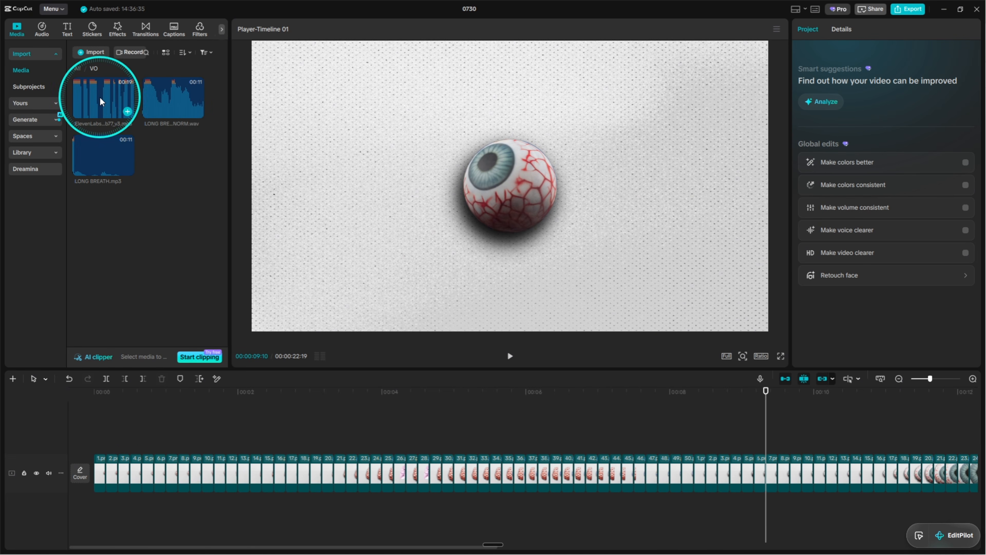
left_click_drag(101, 100, 88, 528)
left_click_drag(123, 416, 23, 426)
key("space")
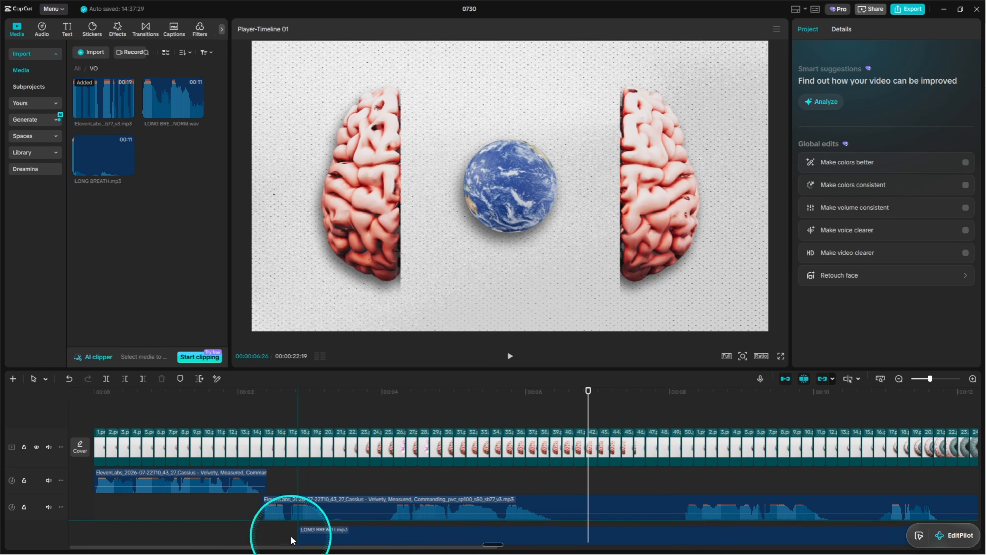
Split the voiceover into phrases, spread the parts apart with LONG BREATH.mp3 on a track beneath them, and play the result.
left_click_drag(287, 535, 414, 536)
left_click_drag(418, 538, 497, 507)
left_click(387, 506)
key("ctrl+b")
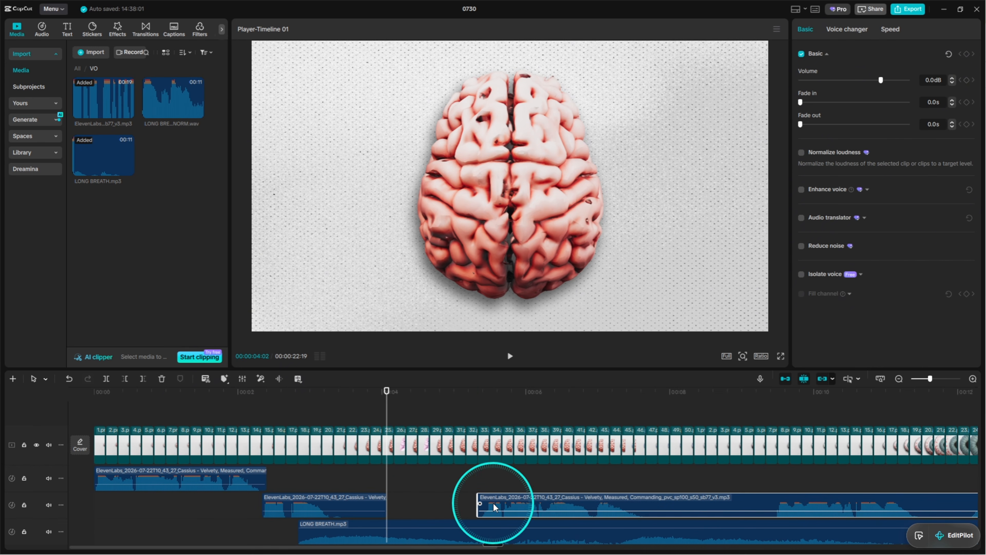
left_click(261, 407)
key("space")
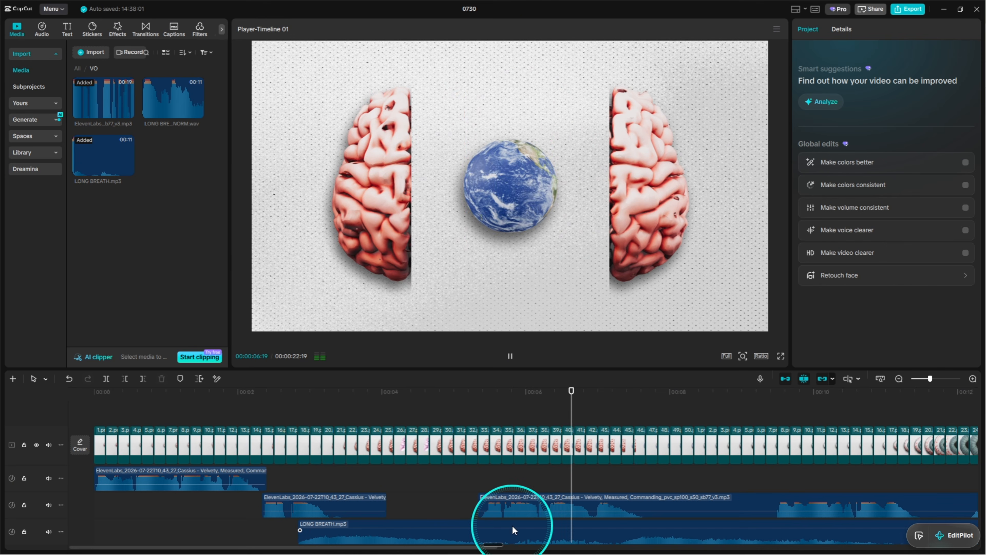
Split the LONG BREATH clip at 00:00:05:18 and move its second part to a separate track below.
left_click(499, 482)
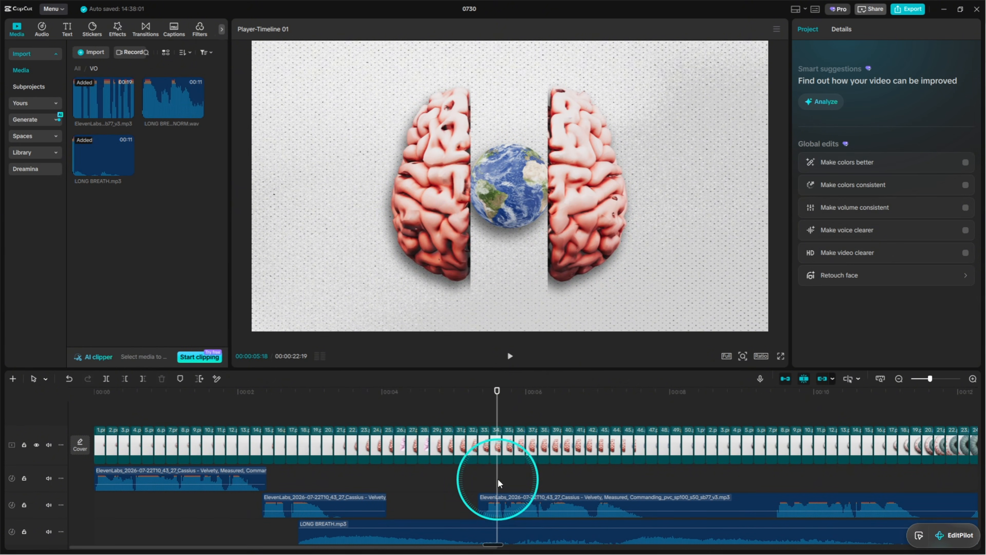
scroll(513, 517, "down", 1)
left_click(522, 527)
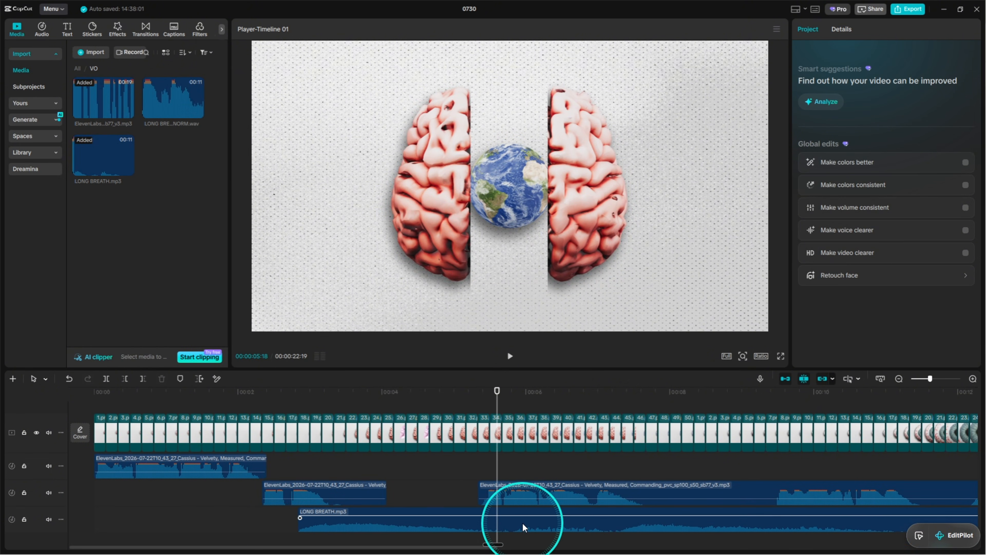
key("ctrl+b")
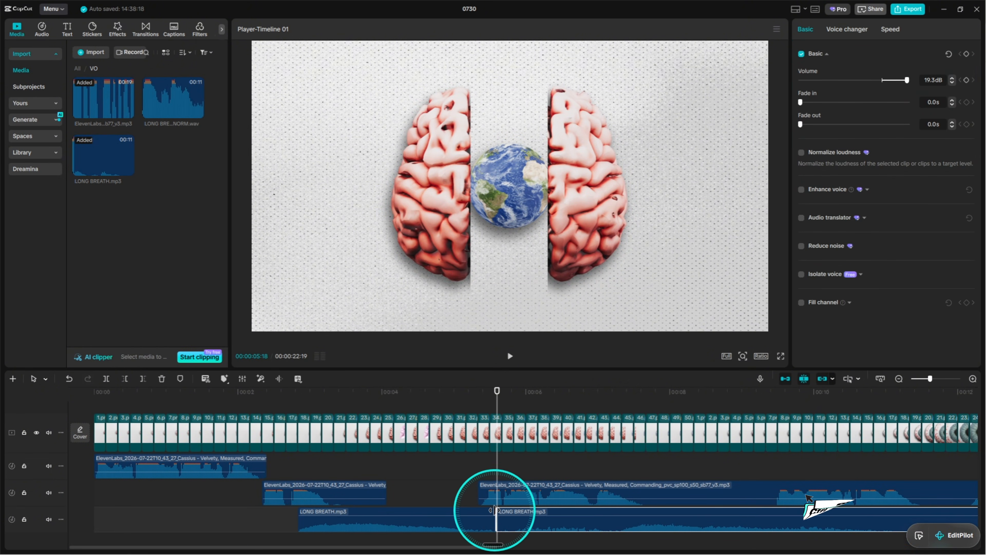
left_click_drag(506, 528, 635, 524)
left_click_drag(640, 526, 474, 549)
Shift the second breath part and the last voiceover part earlier to start at about 4.9 seconds, and play the section.
left_click_drag(497, 394, 441, 401)
left_click_drag(508, 528, 486, 528)
left_click_drag(514, 481, 481, 481)
left_click(298, 391)
key("space")
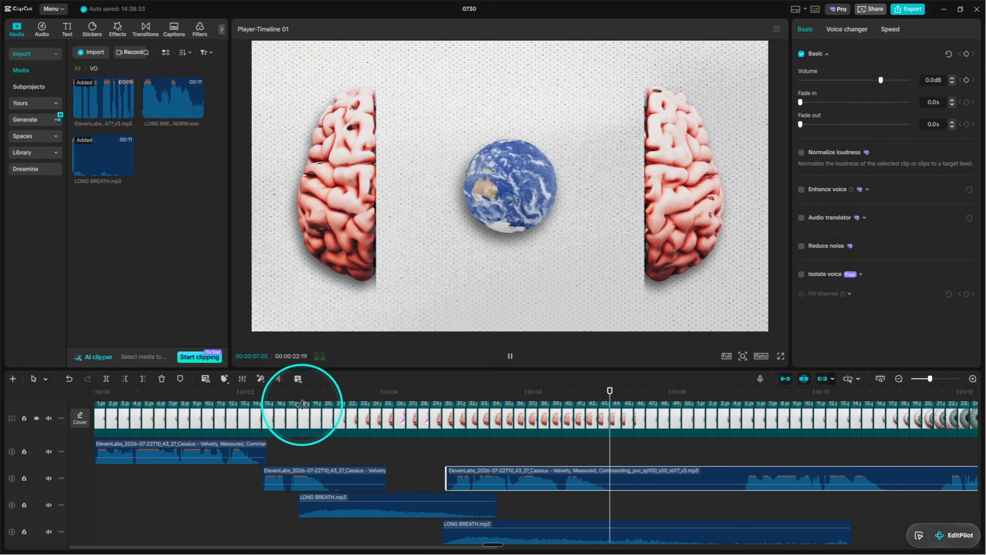
Apply the Bandpass Reverb voice filter to both LONG BREATH clips.
left_click(368, 530)
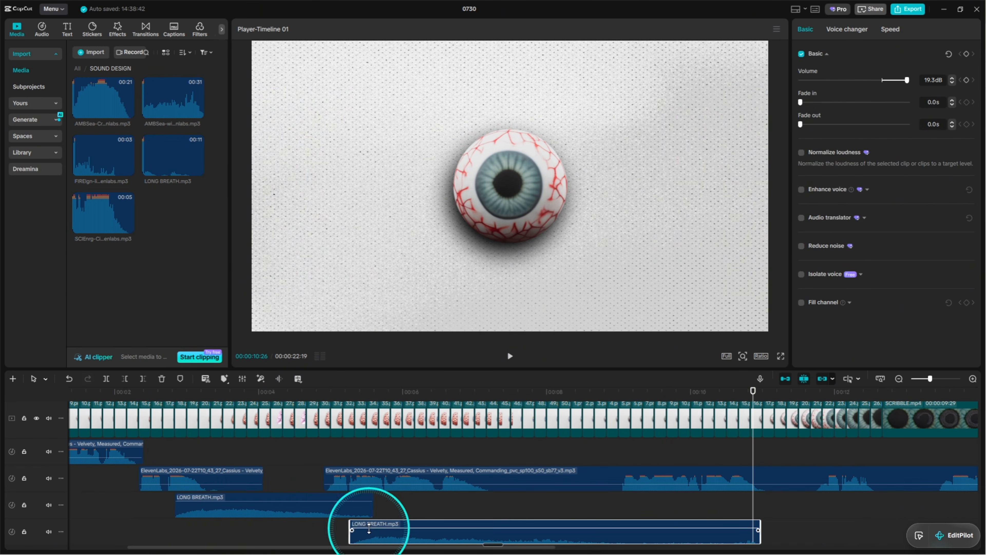
left_click(320, 505, "ctrl")
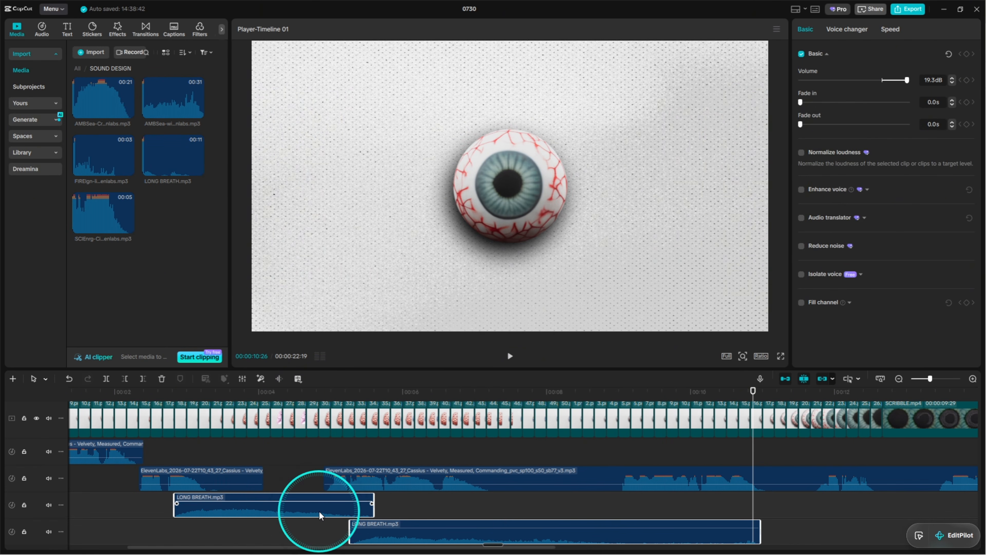
left_click(848, 29)
type("REVERB")
key("Return")
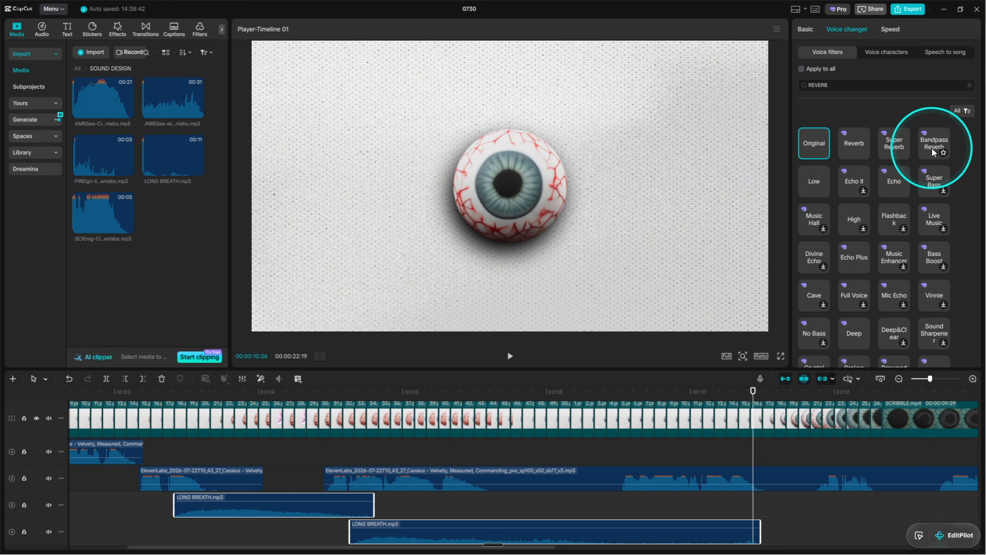
left_click(934, 151)
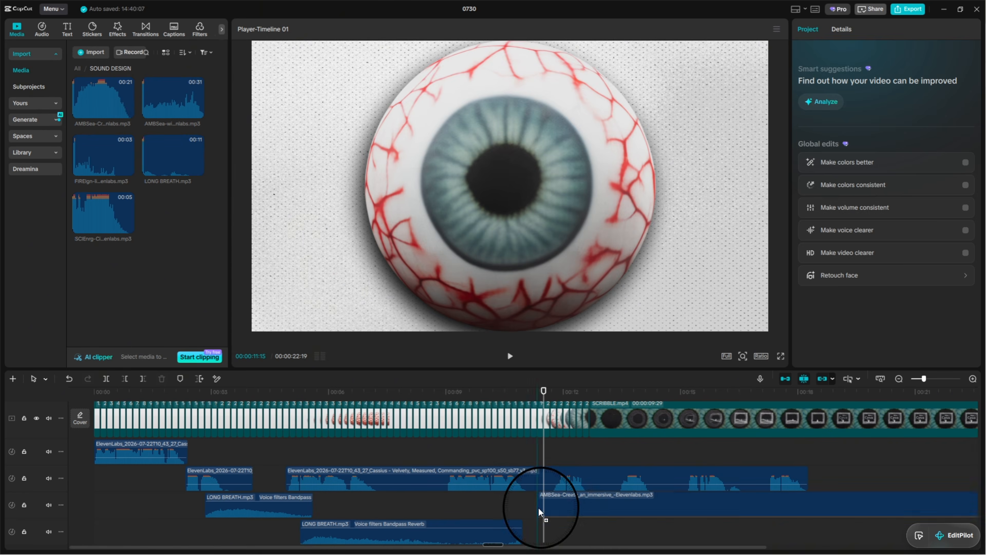
Add the AMBSea-Create_an_immersive clip at about 11 seconds with 6.1 dB volume and a 2.3 s fade-out, and place the SCIEnrg-Cinematic clip below it.
left_click_drag(540, 520, 613, 514)
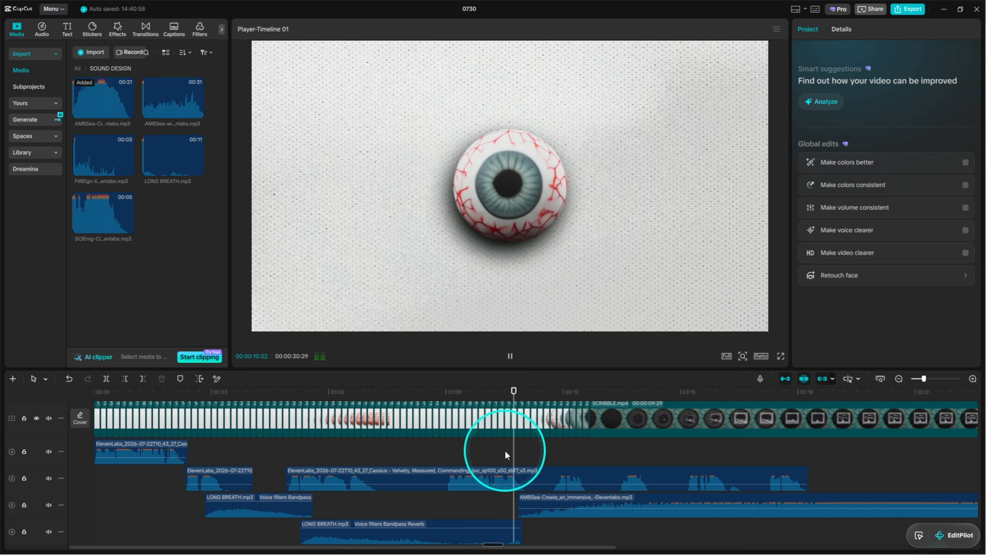
left_click(644, 452)
left_click(654, 501)
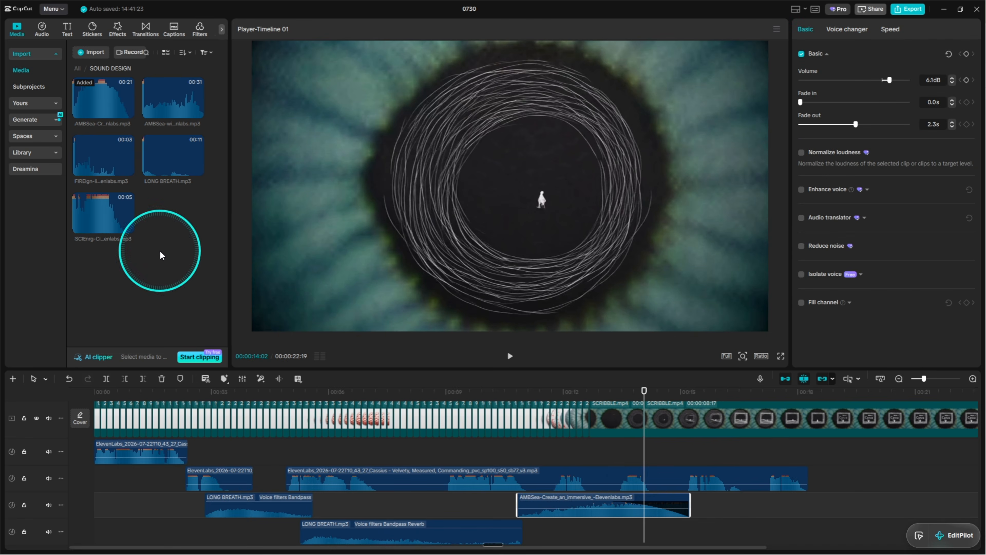
left_click_drag(159, 252, 696, 530)
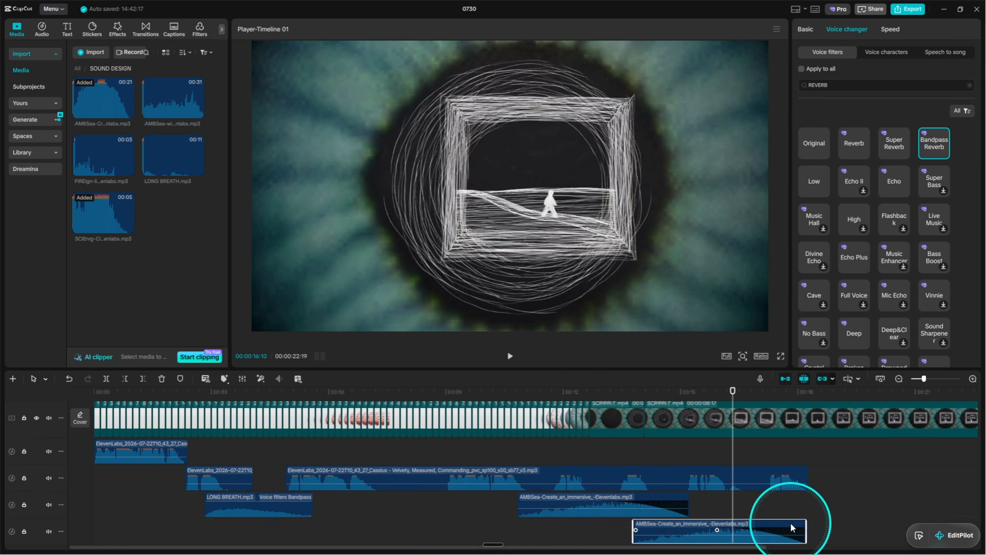
Give the second immersive sea clip Bandpass Reverb, -11.0 dB, a 2.9 s fade-in and 3.2 s fade-out, and the seagulls clip a 1.4 s fade-out.
left_click(833, 502)
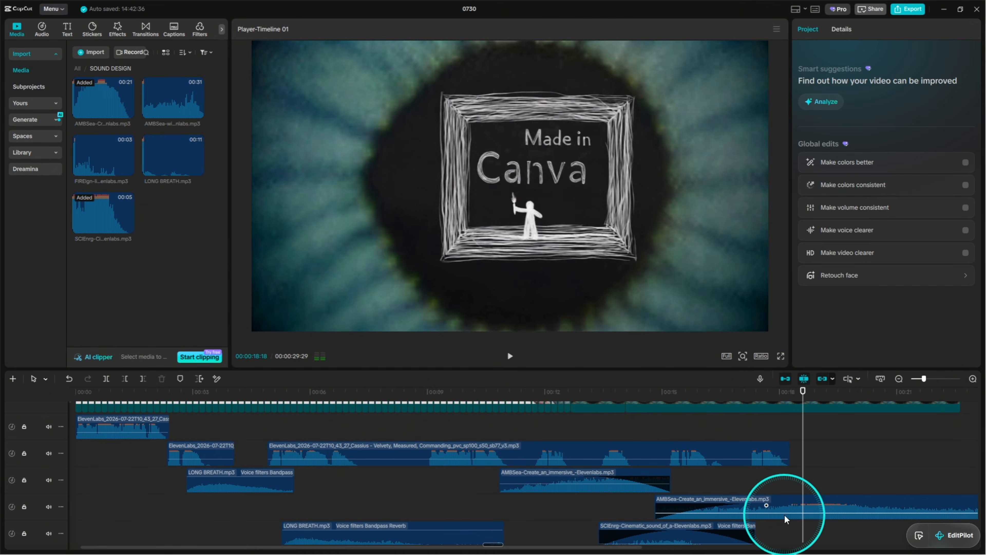
left_click(932, 142)
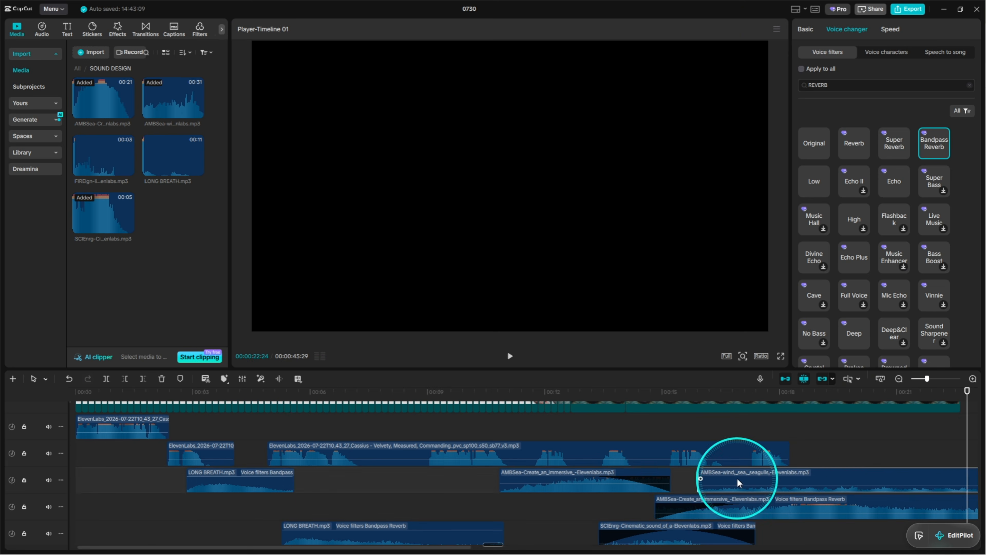
left_click(811, 481)
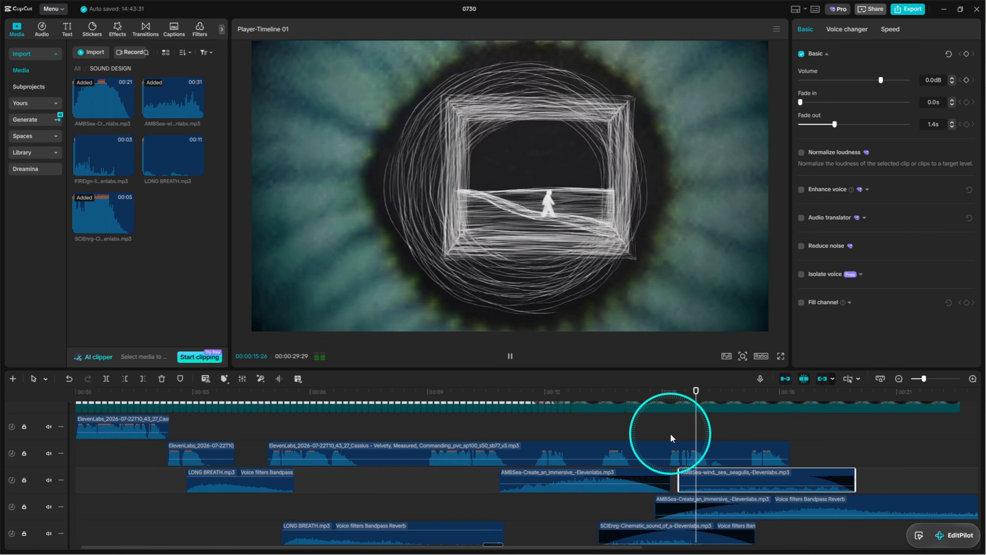
left_click(823, 510)
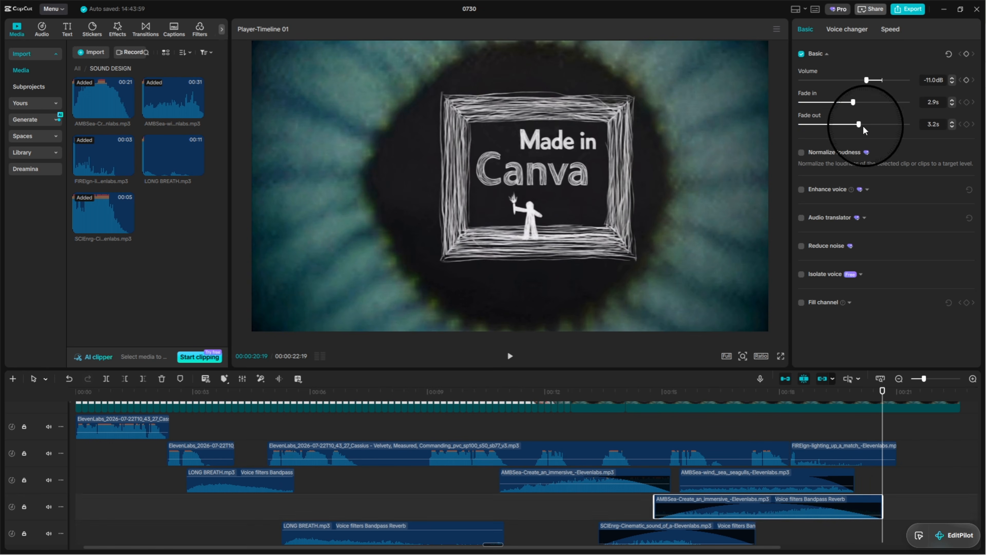
Add the Analog_Flowstate music from the timeline's start, move the reverb sea ambience earlier to about 14 seconds, and play the mix.
left_click(426, 496)
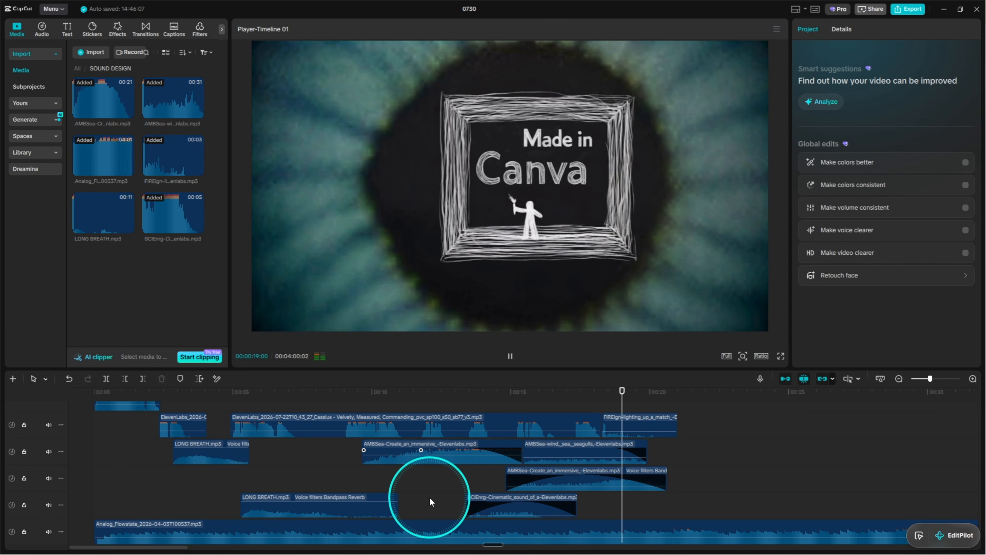
left_click(545, 480)
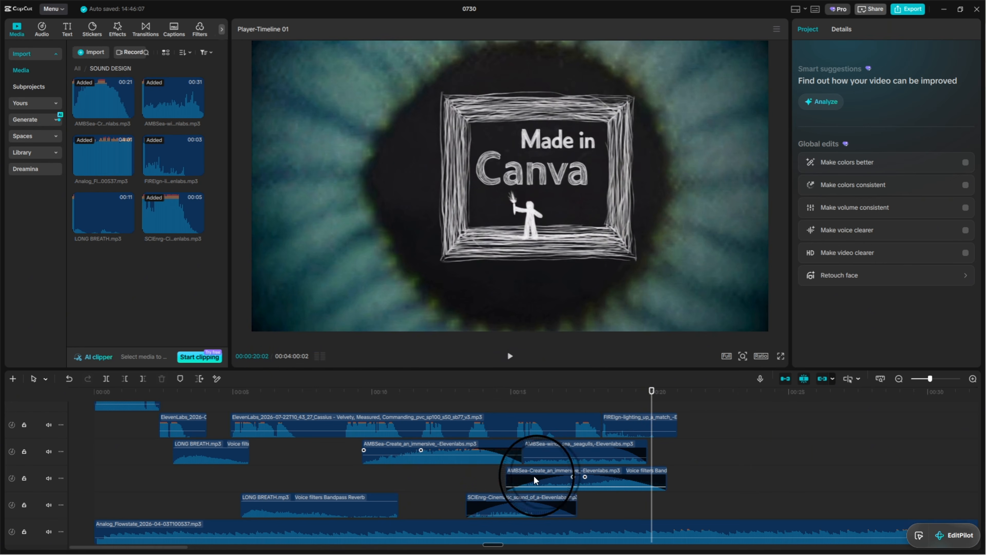
left_click_drag(536, 479, 523, 479)
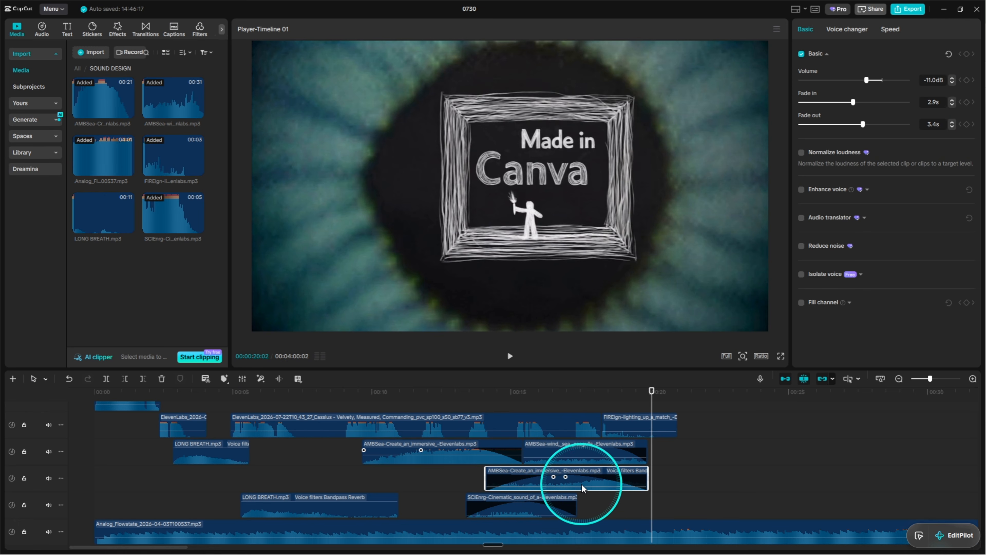
left_click(472, 485)
key("space")
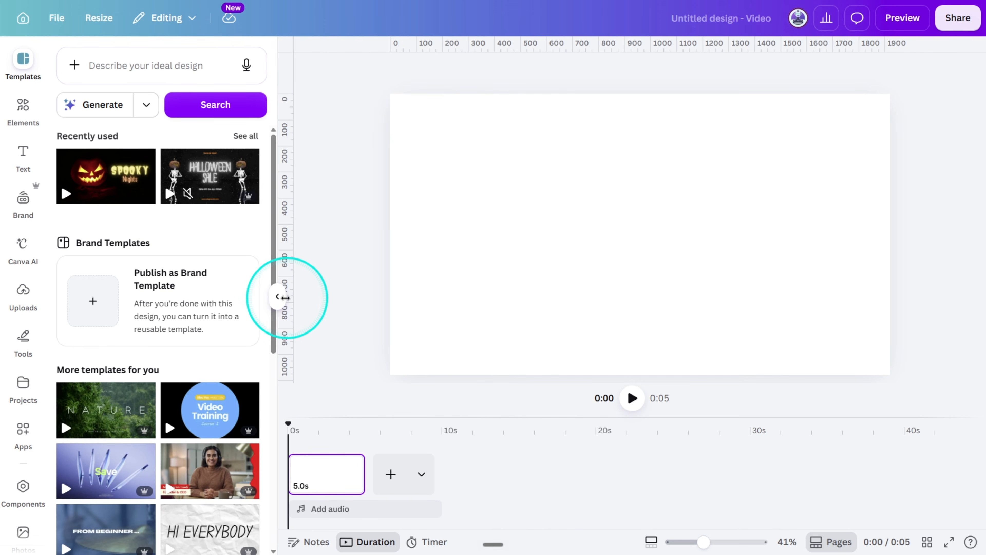
In a blank Canva video design, search the photos for NOISE GRAIN TEXTURE, add the first result and enlarge it to fill the page.
scroll(33, 408, "down", 3)
left_click(23, 429)
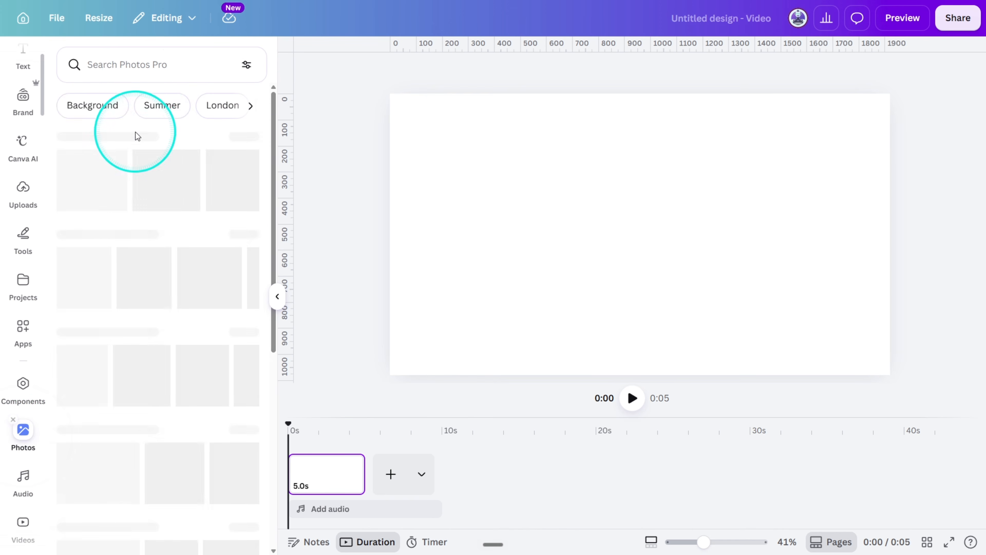
left_click(143, 76)
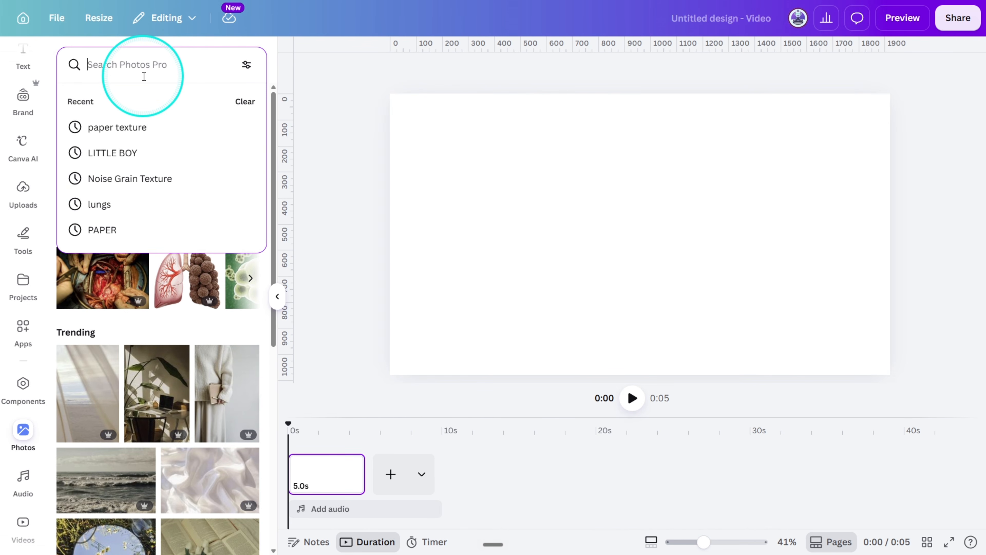
type("NOISE GRAIN TEXTURE")
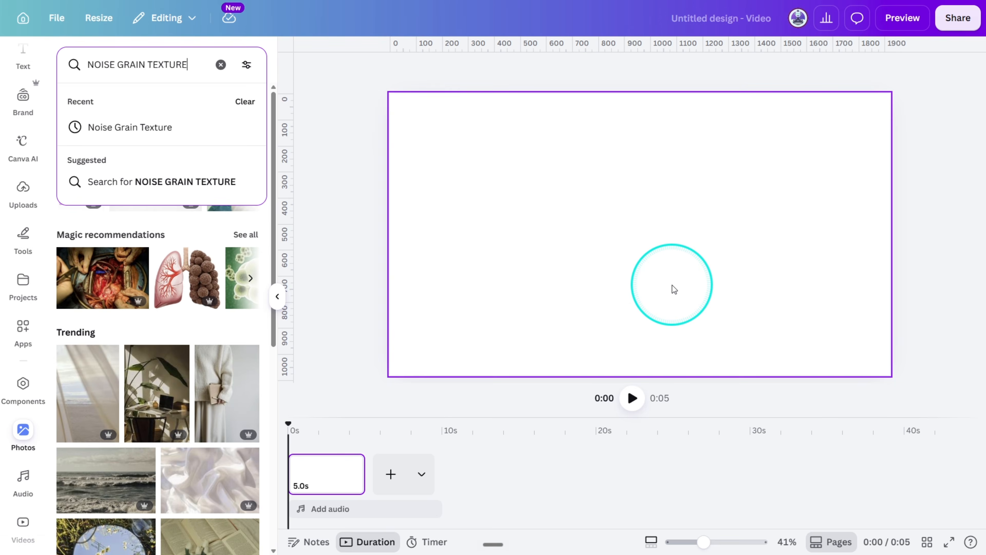
key("Return")
left_click(112, 170)
left_click_drag(828, 345, 890, 381)
Set the noise grain image's transparency to 20.
left_click(699, 149)
left_click(744, 70)
left_click(801, 121)
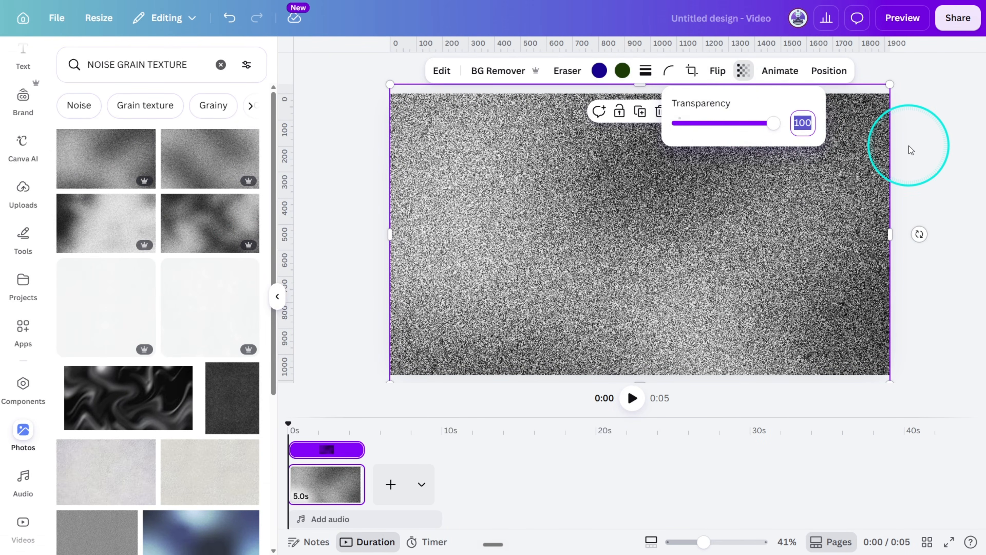
type("20")
key("Return")
Download the design as a PNG with a transparent background.
left_click(955, 18)
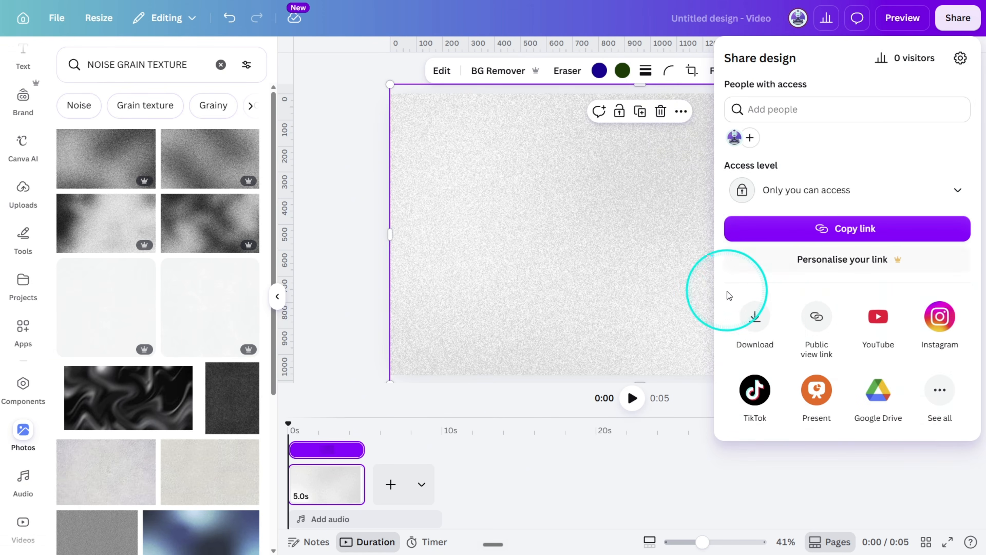
left_click(755, 317)
left_click(839, 112)
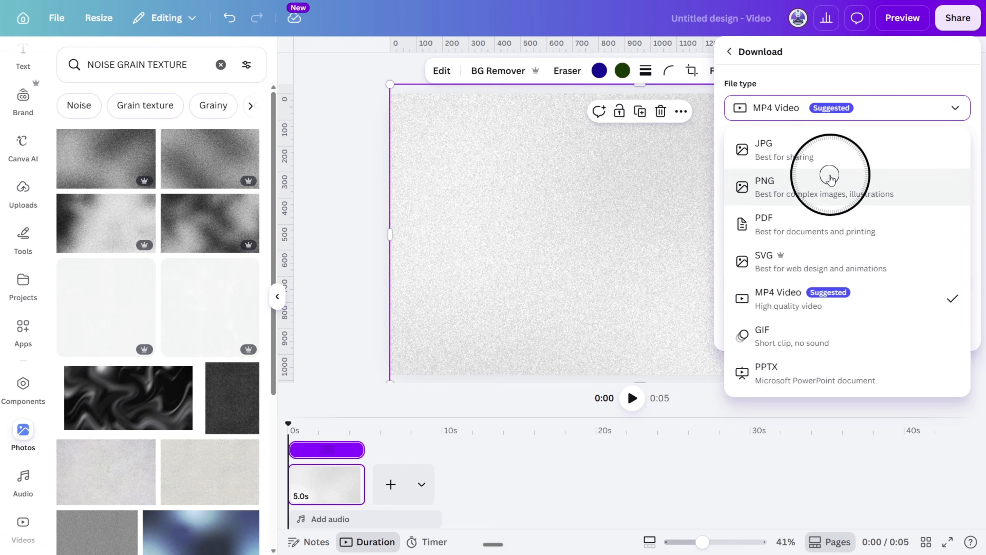
left_click(829, 179)
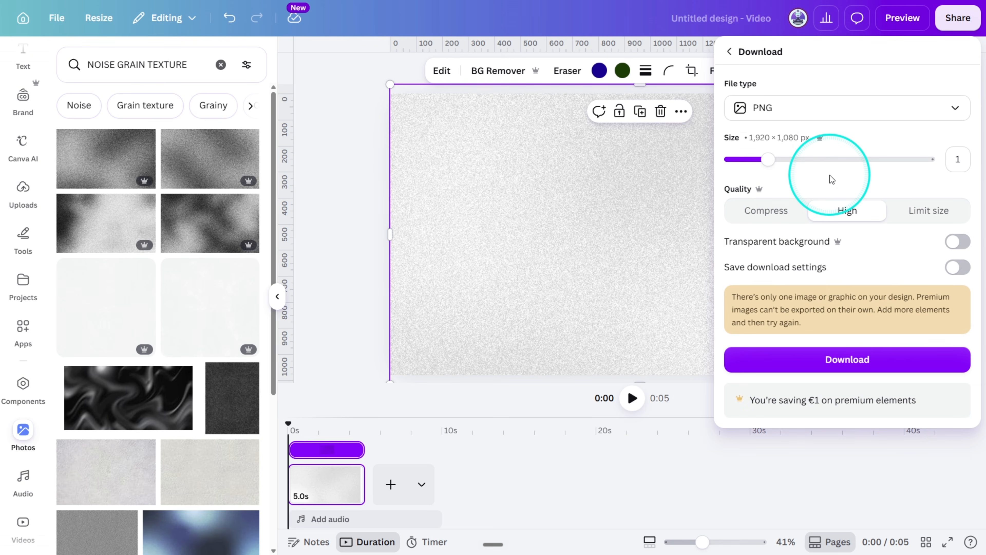
left_click(957, 243)
left_click(858, 359)
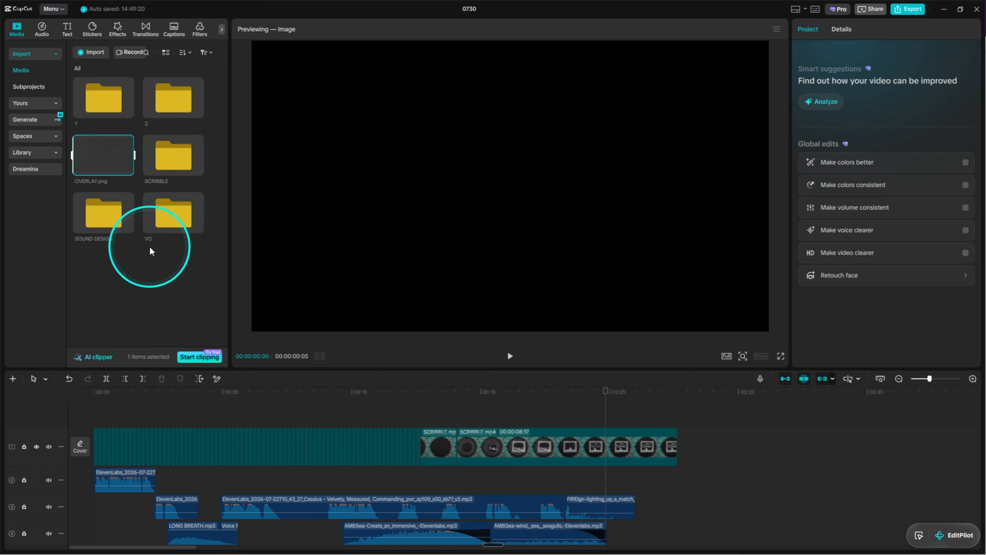
Switch to CapCut, lay OVERLAY.png over the whole video on a track above it, and compare the picture with and without it.
left_click_drag(150, 247, 673, 446)
key("Delete")
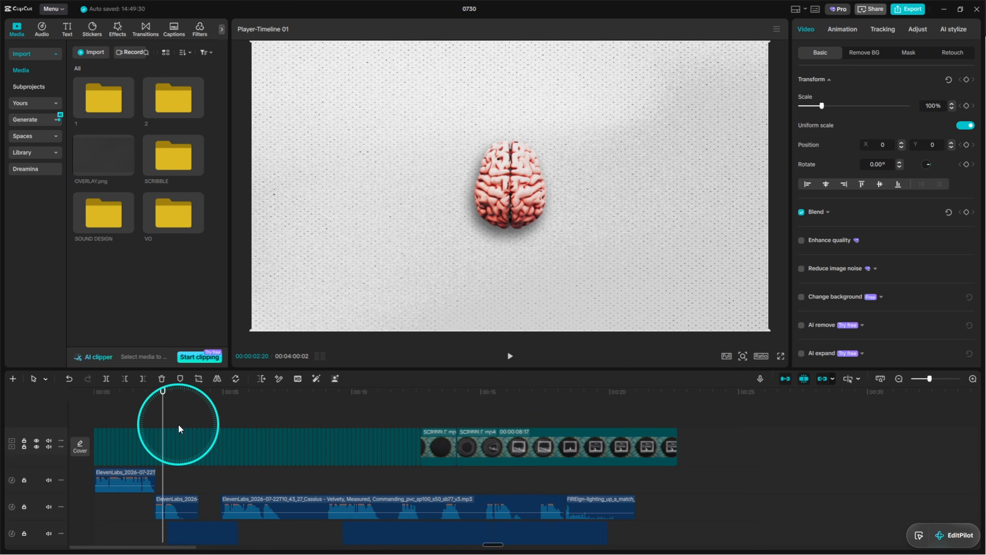
key("ctrl+z")
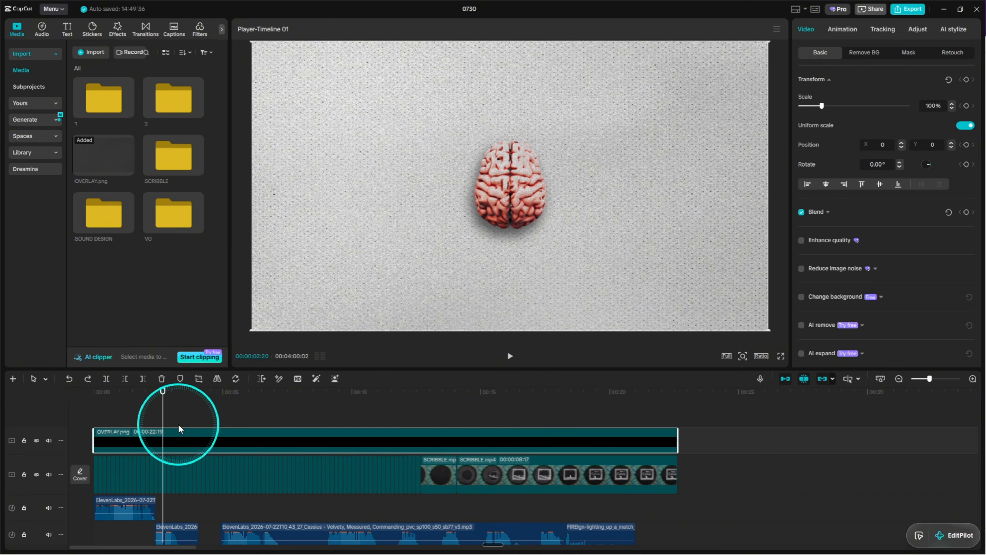
key("ctrl+shift+z")
key("ctrl+z")
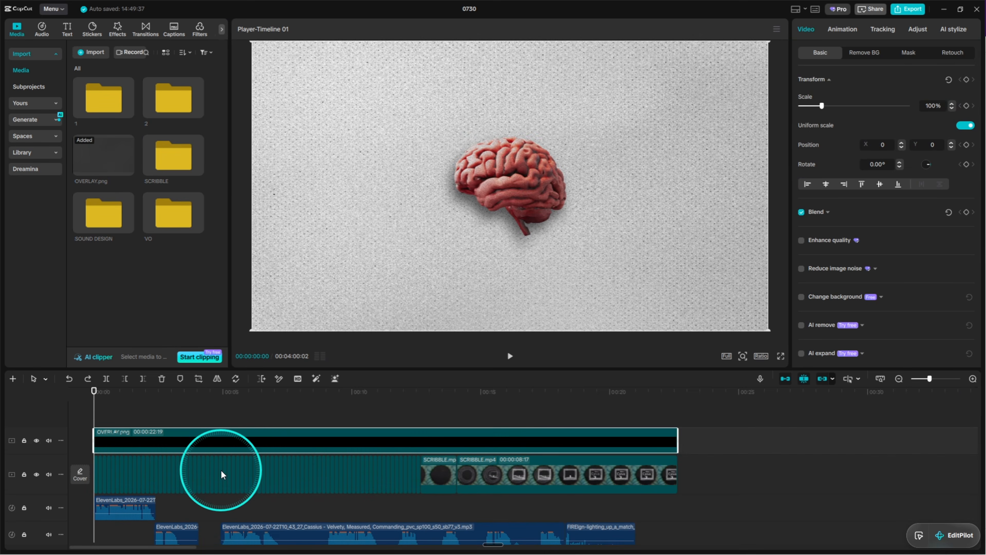
Search the video effects for a vignette, add the Vignette effect at the timeline's start and stretch it to the video's end.
left_click(124, 32)
type("VIGGNE")
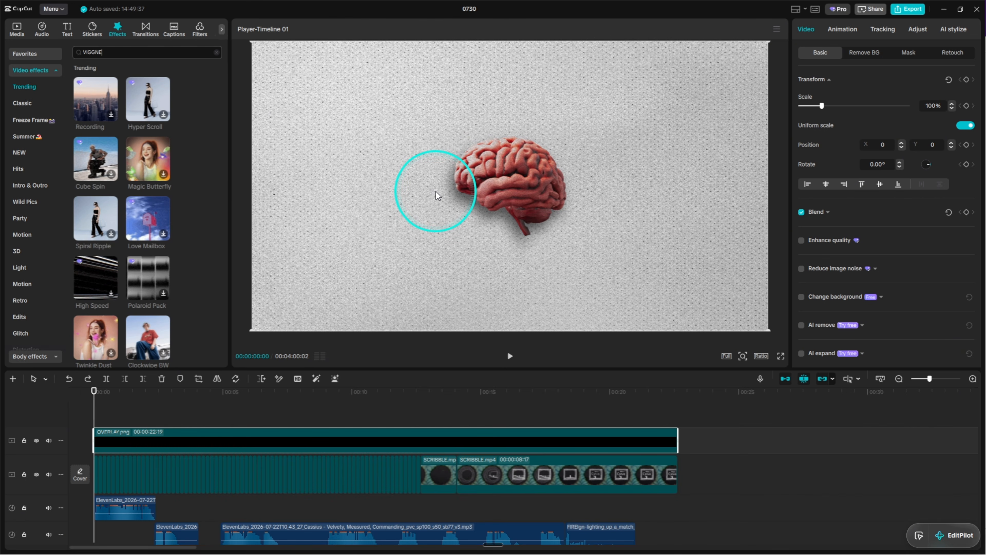
type("TTE")
key("Return")
left_click_drag(97, 111, 95, 426)
left_click_drag(171, 433, 678, 435)
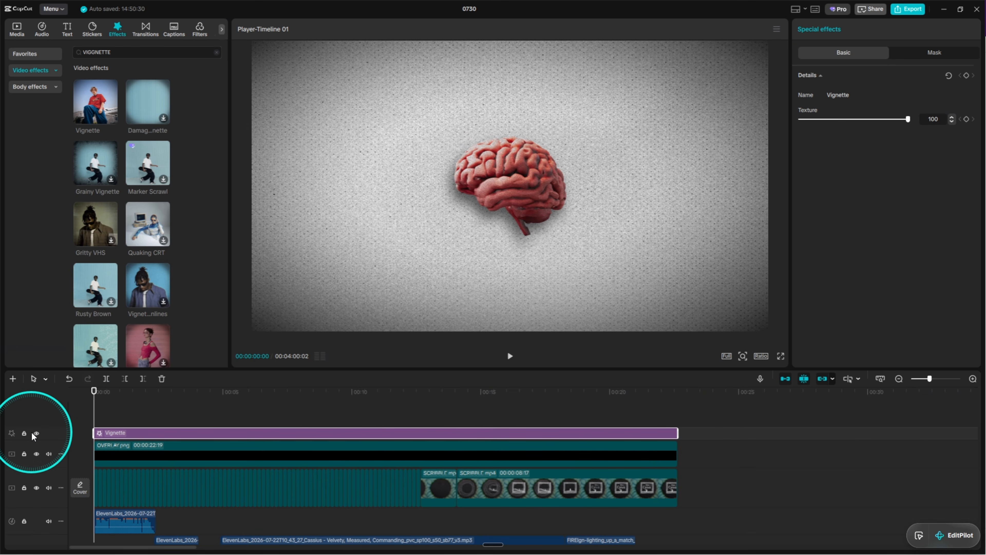
Toggle the Vignette track's visibility to compare the picture with and without the effect.
left_click(37, 433)
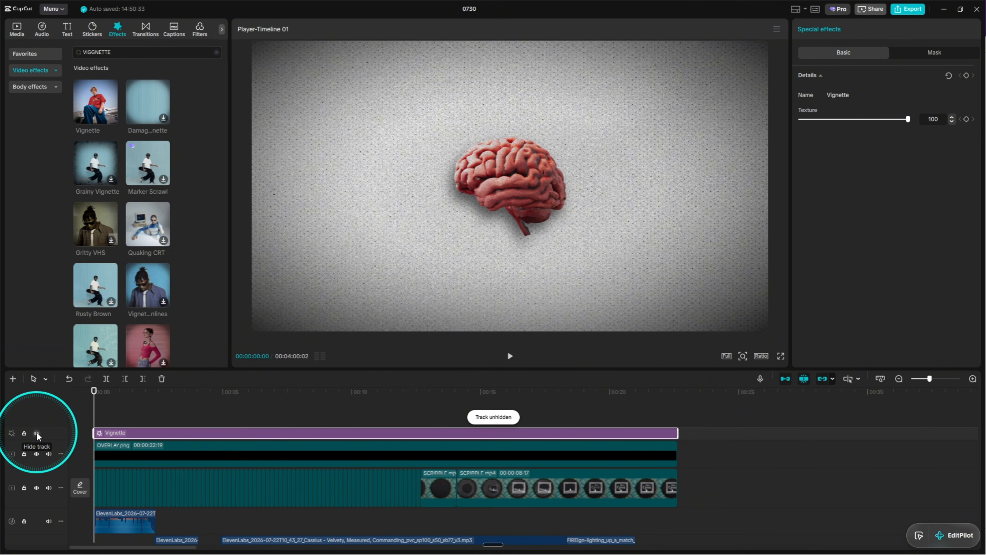
left_click(36, 434)
left_click(36, 434)
left_click(36, 434)
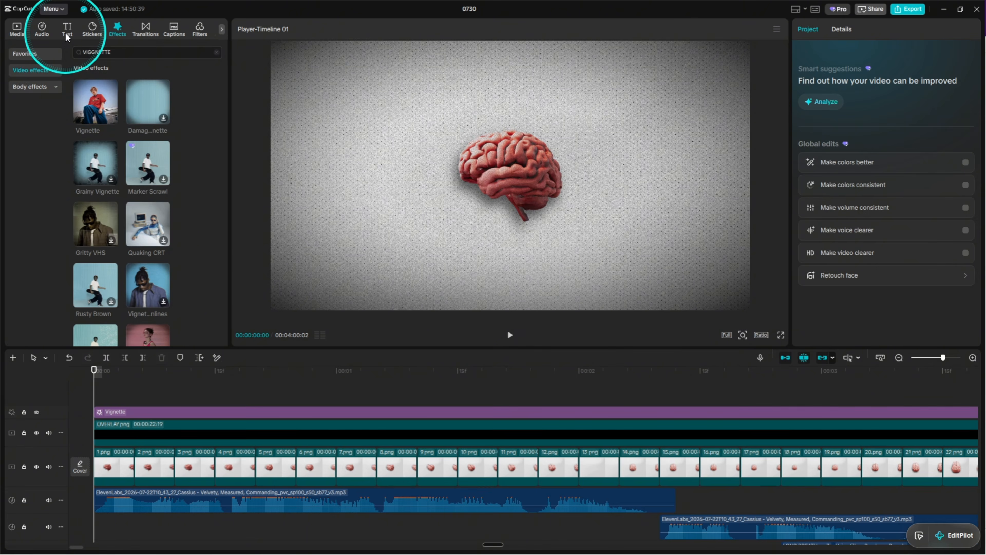
Add a default text at the timeline's start, change its wording to "Every" and colour it black.
left_click(67, 31)
left_click_drag(101, 69, 97, 402)
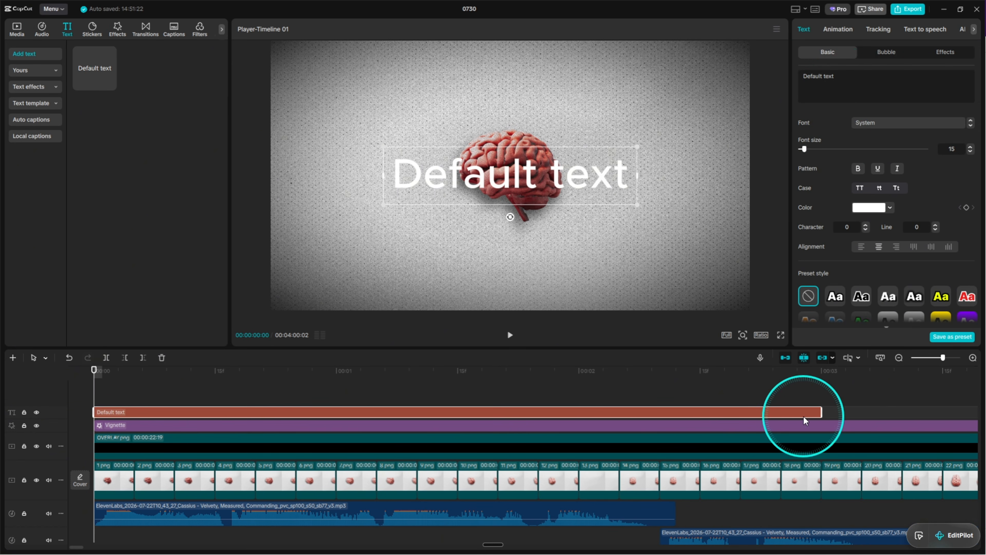
left_click(856, 92)
type("Every")
left_click(889, 208)
left_click(828, 277)
Shrink the "Every" title, place it in the frame's upper-left area and move its clip beneath the OVERLAY.png track.
left_click_drag(577, 205, 554, 195)
left_click_drag(536, 177, 363, 101)
left_click_drag(136, 414, 133, 454)
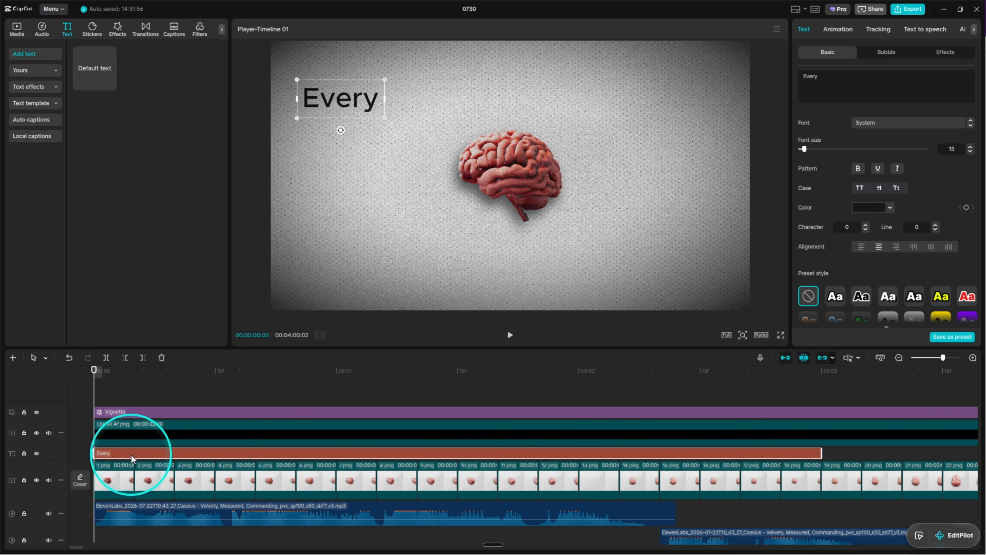
Add a larger black "Story" title below "Every", starting at 00:00:00:07, and play the two titles.
left_click_drag(97, 393, 154, 397)
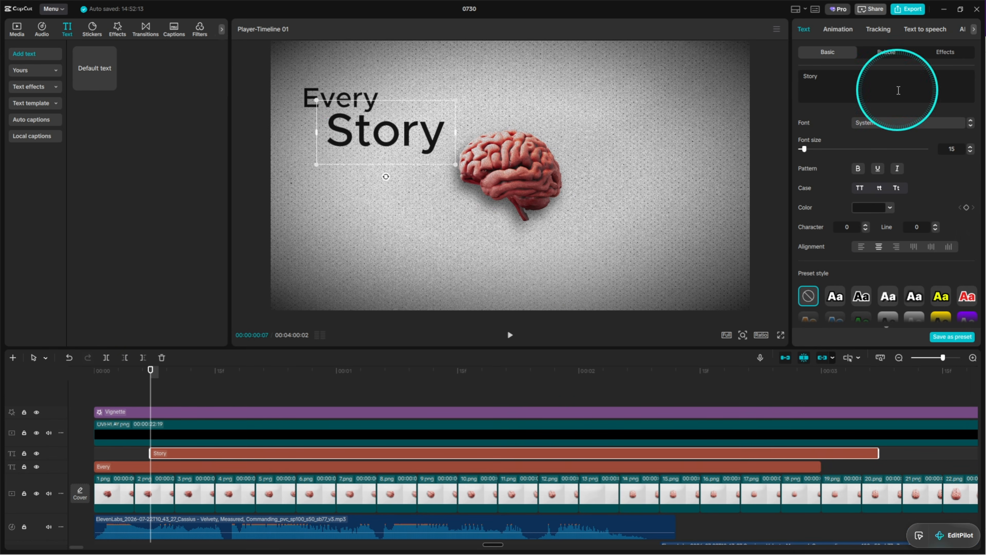
left_click_drag(150, 383, 143, 382)
key("space")
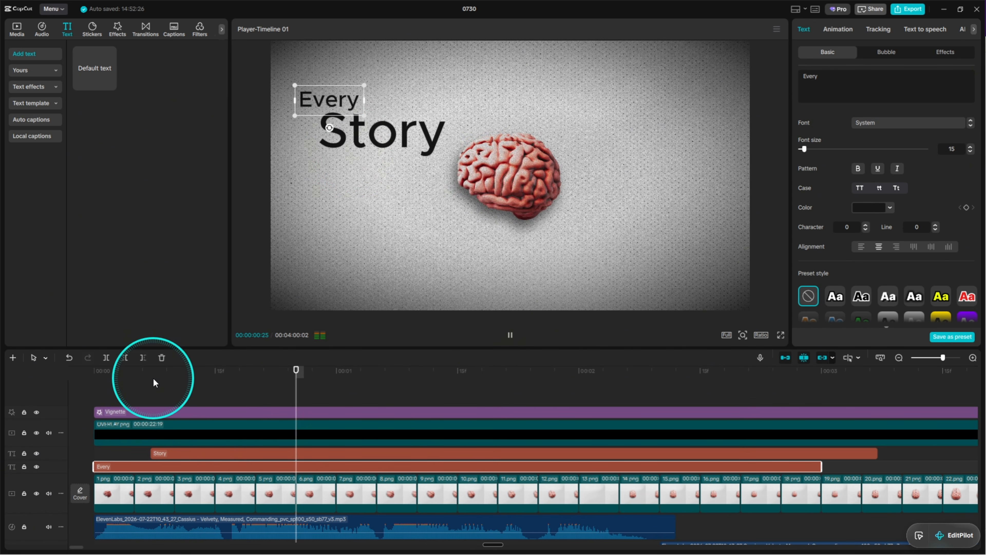
Paste a copy of the "Every" title at 00:00:01:09, place it below "Story" and change its wording to "Begins".
key("ctrl+v")
left_click_drag(361, 107, 359, 182)
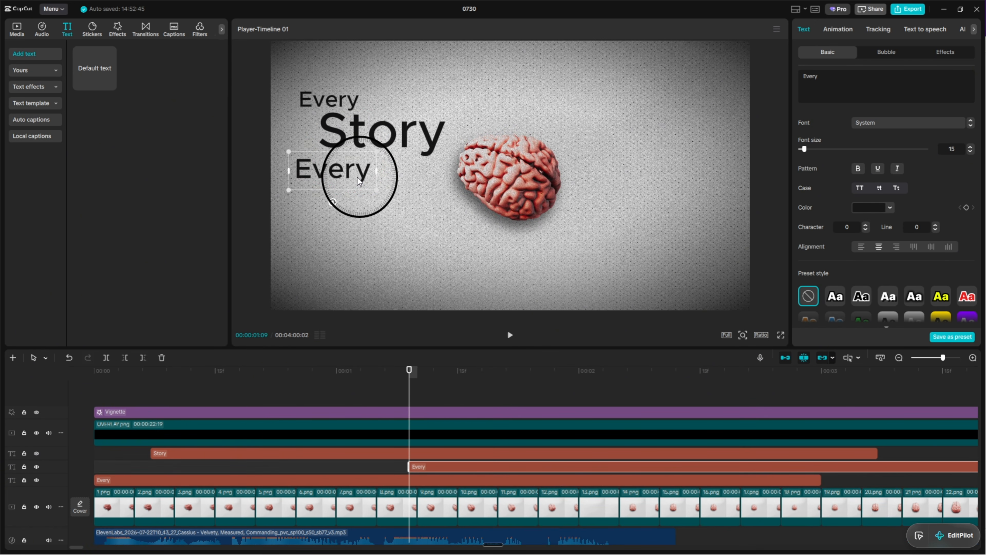
left_click(839, 92)
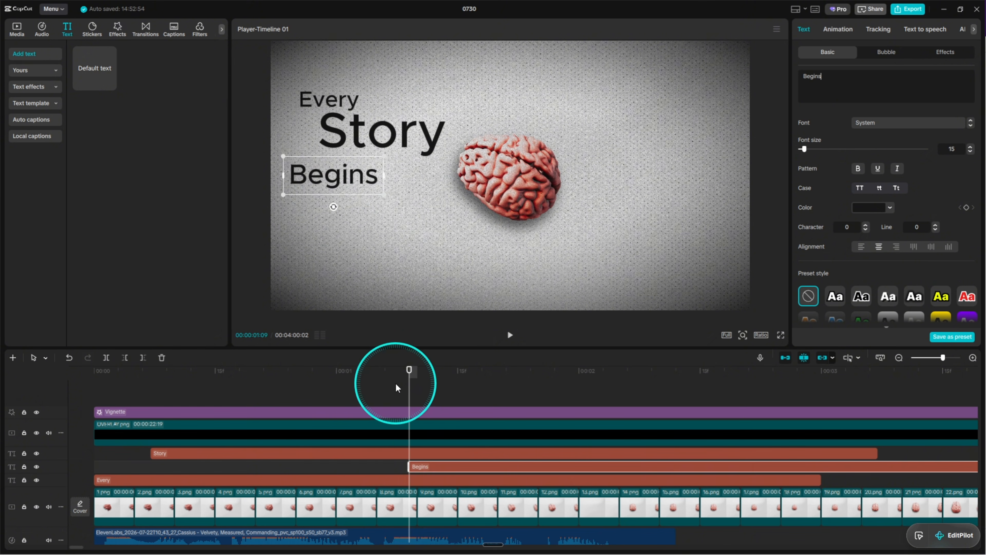
Play the section around one second to check the timing of the "Begins" title against the voiceover.
left_click(368, 381)
key("space")
key("space")
left_click(337, 386)
key("space")
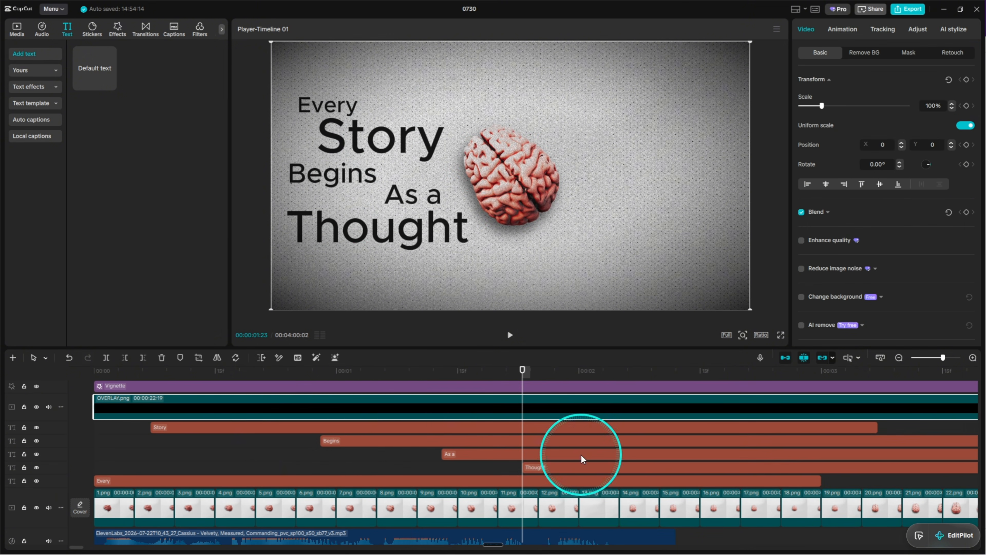
Set the font of the "Story" and "Thought" titles to Lucette.
left_click(619, 427)
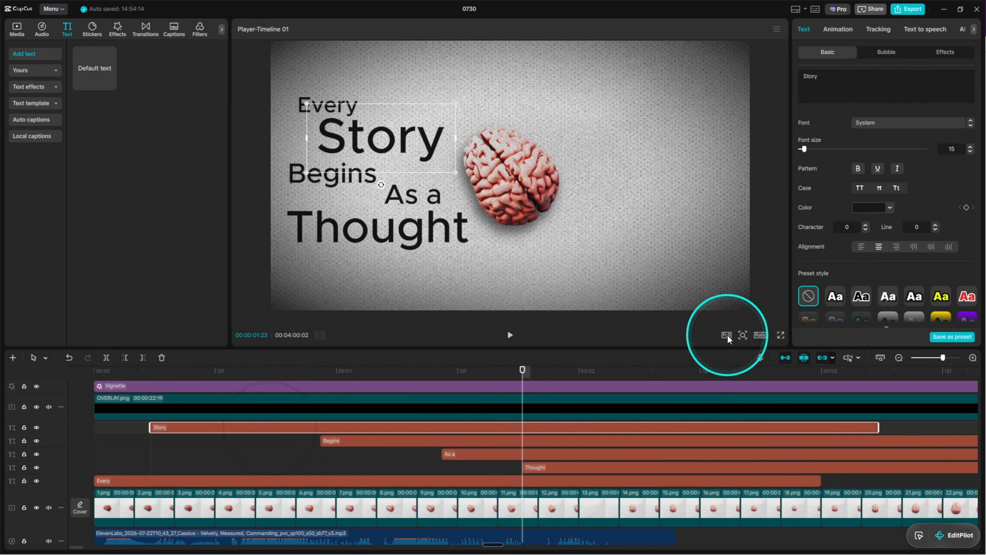
left_click(891, 122)
left_click(902, 281)
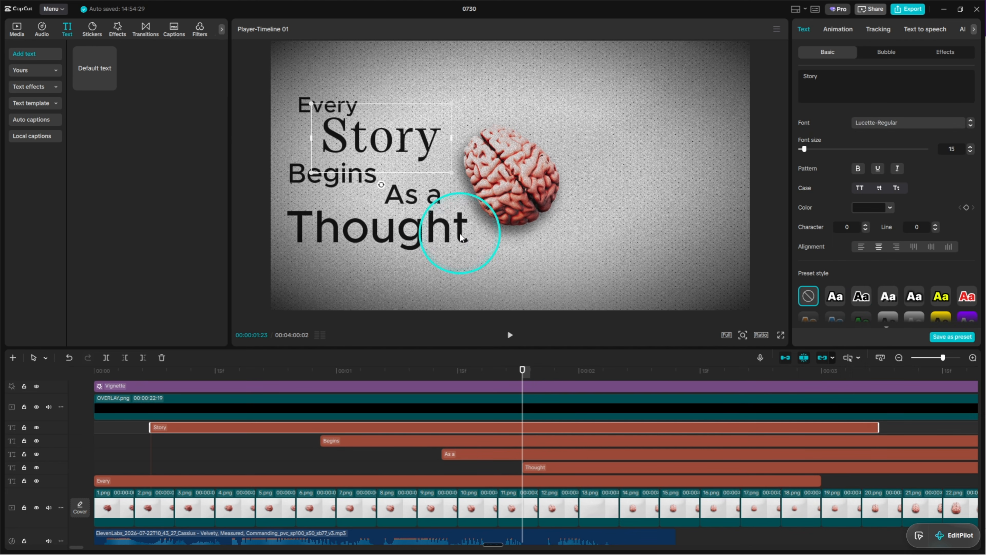
left_click(462, 232)
left_click(875, 123)
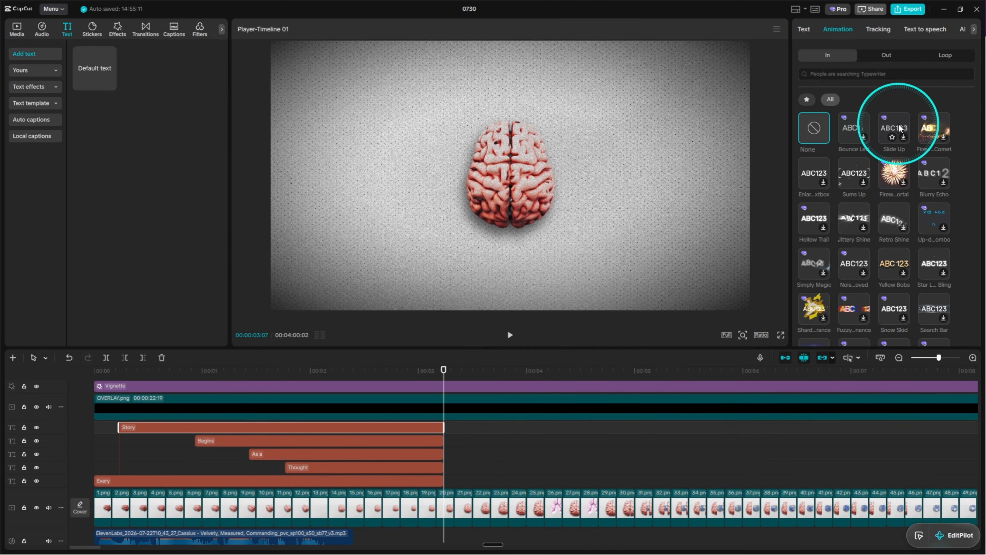
Apply the Slide Up entrance animation to the "Story" title and Step By Step to the "Every" title.
left_click(898, 128)
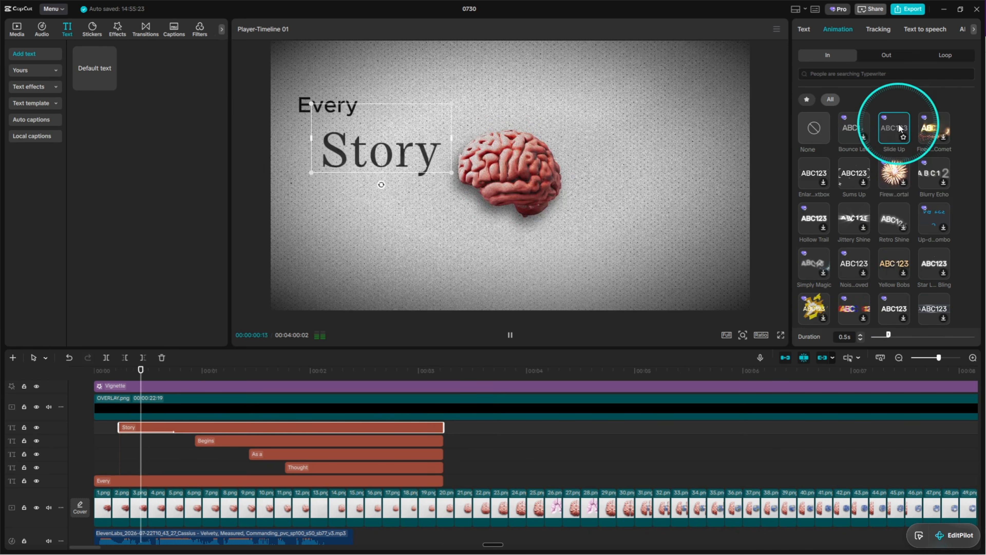
left_click(819, 302)
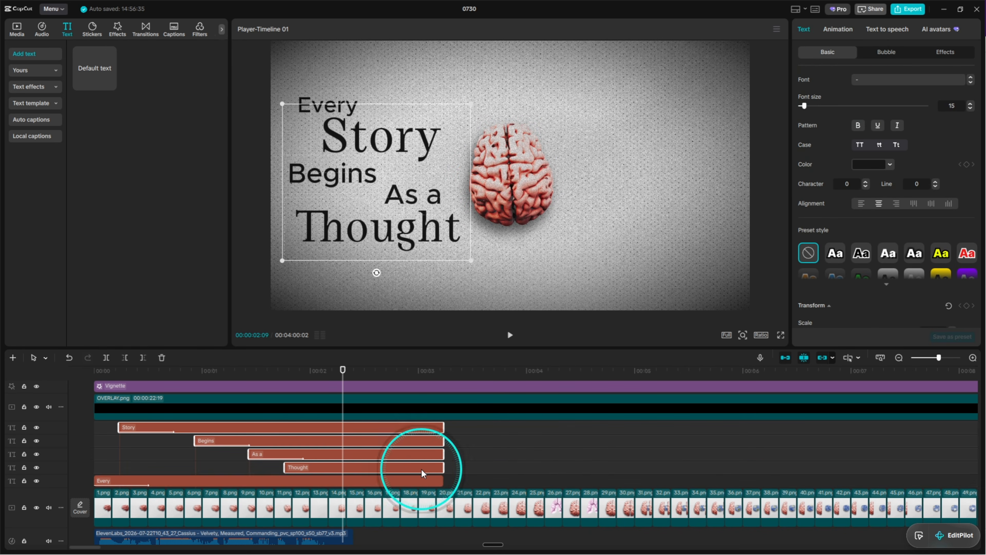
Apply the Blur exit animation to all five title clips and set its duration to 1.0 s.
left_click(838, 29)
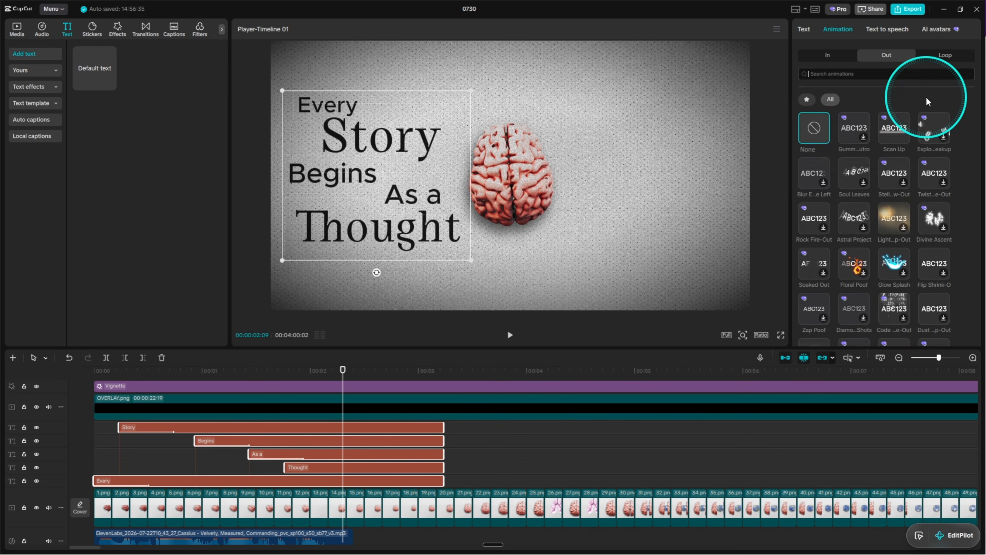
left_click(855, 115)
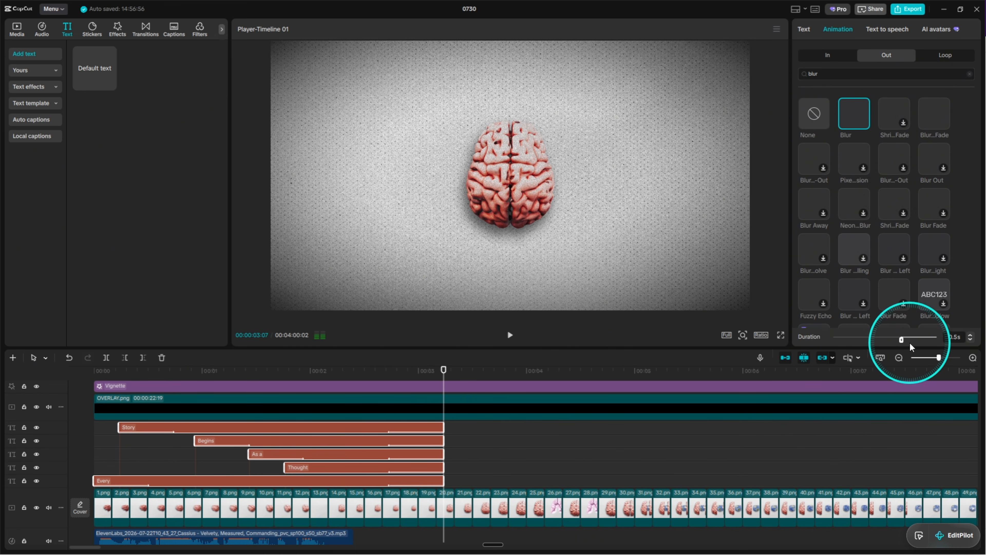
left_click_drag(910, 343, 873, 341)
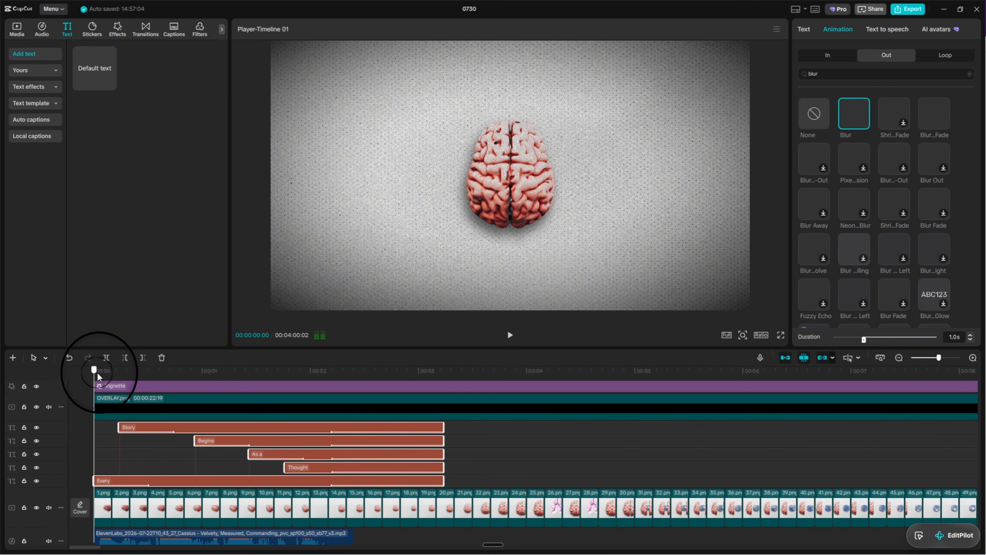
Play the video from the start to review the title animations up to their blur exit.
key("space")
key("space")
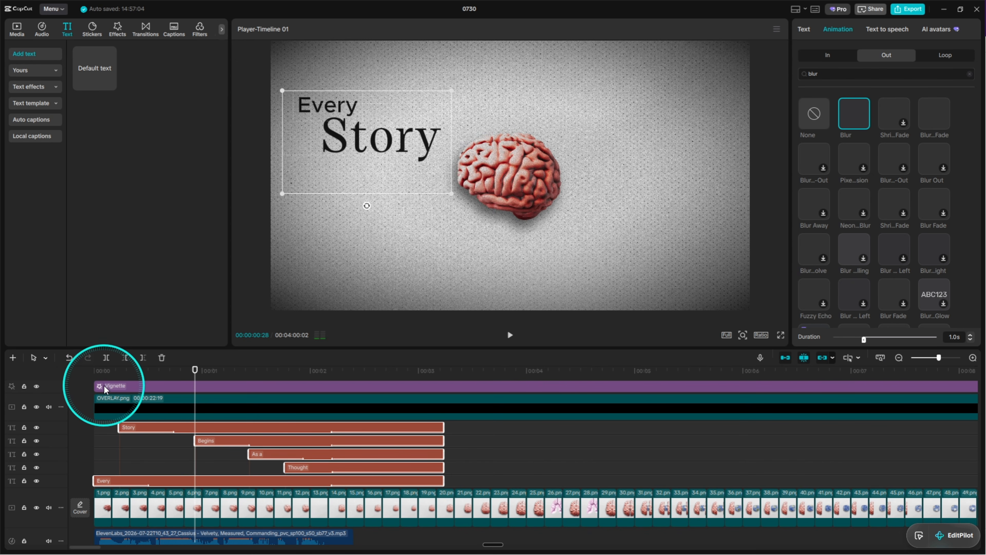
left_click(103, 377)
left_click(108, 446)
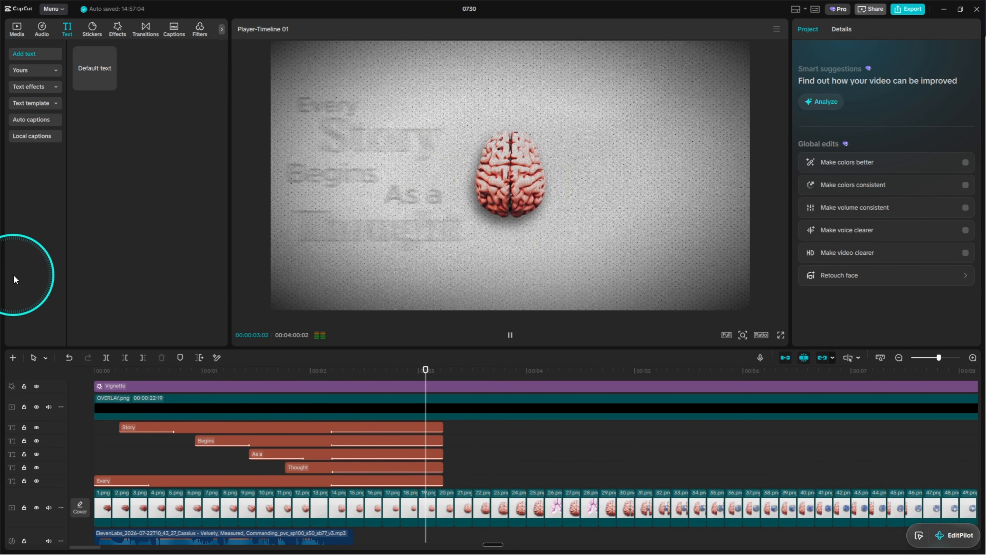
key("space")
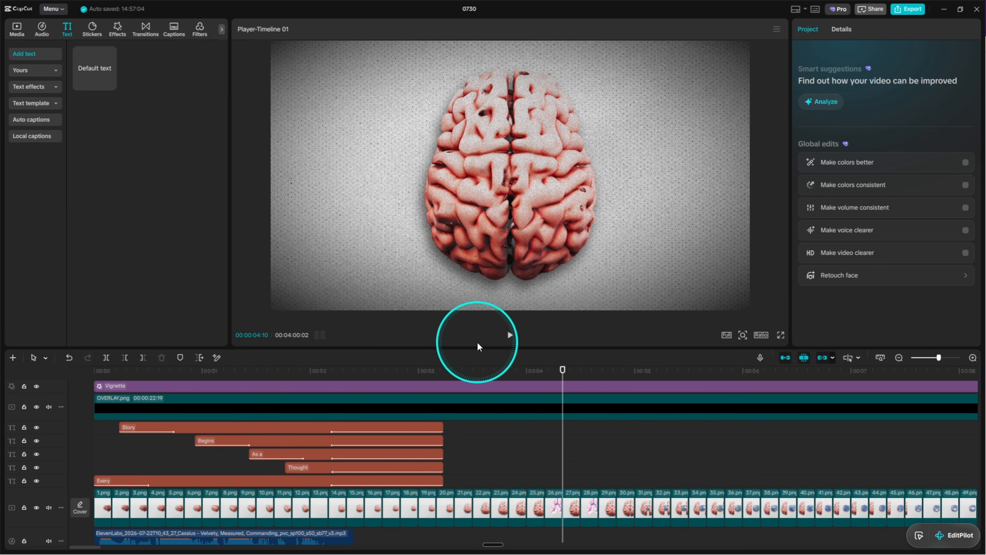